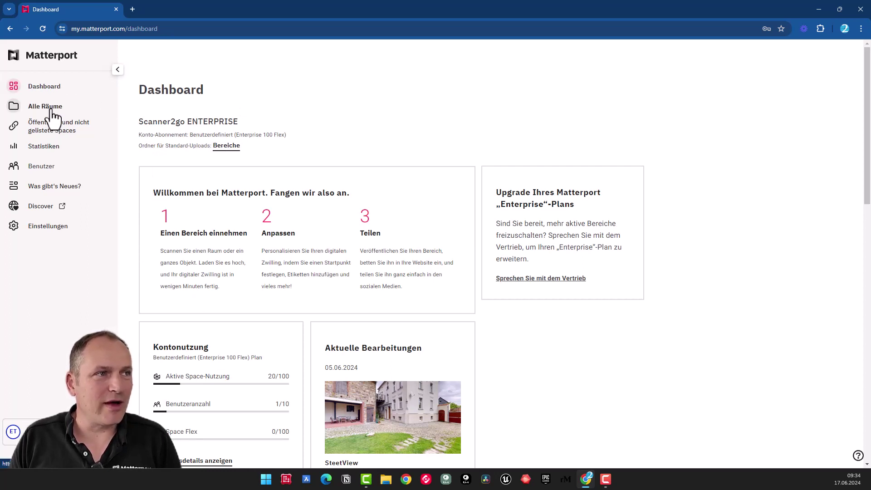
# Open the SteetView space from the list of all spaces (Alle Räume)
pyautogui.click(48, 108)
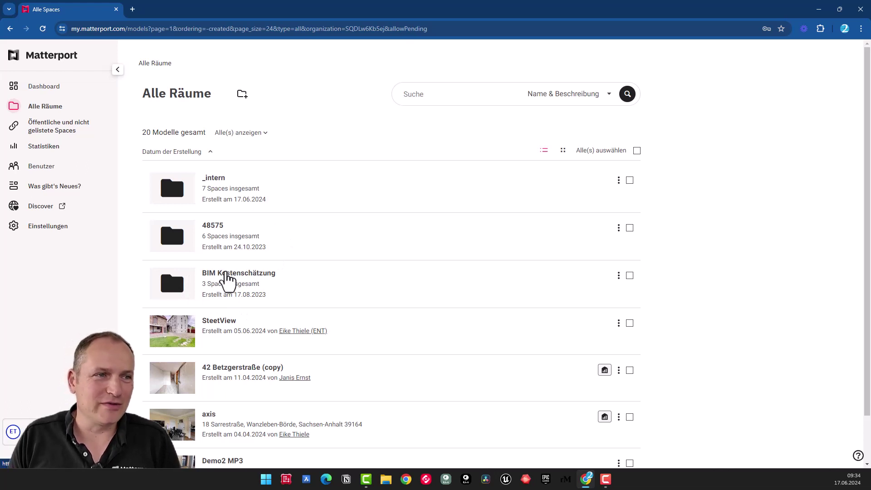
pyautogui.scroll(-1, 280, 280)
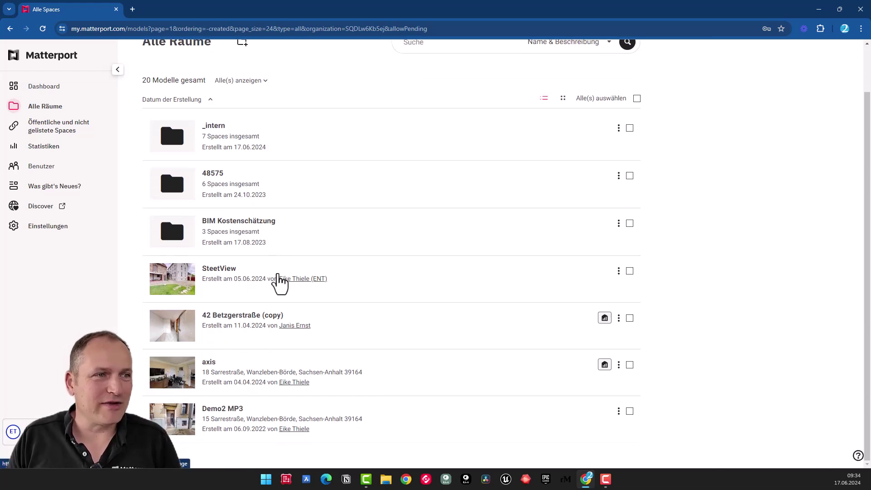
pyautogui.scroll(1, 299, 292)
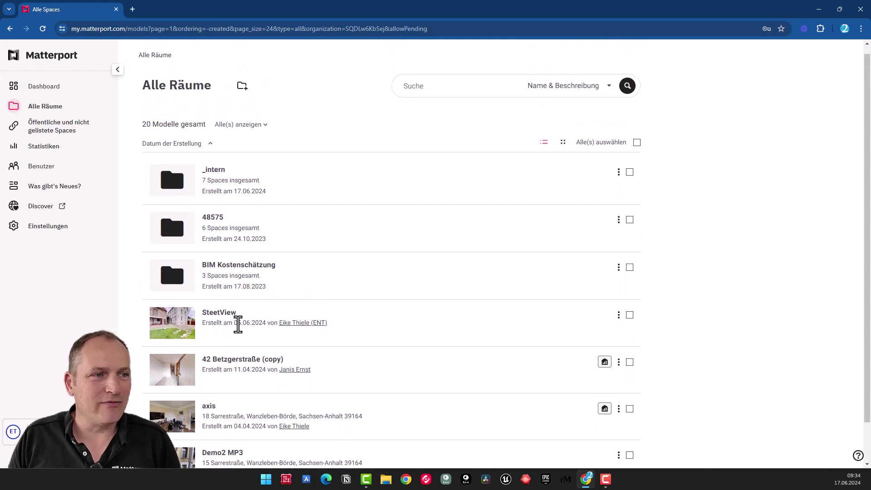
pyautogui.scroll(-1, 238, 322)
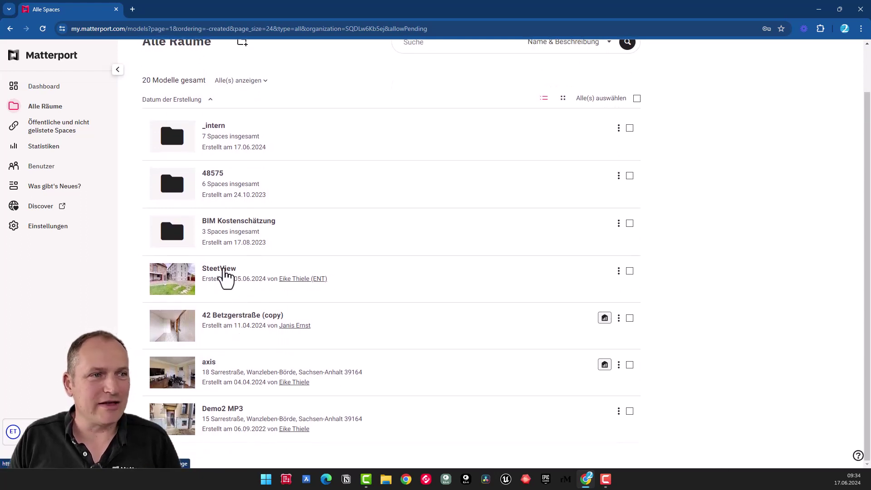
pyautogui.click(224, 271)
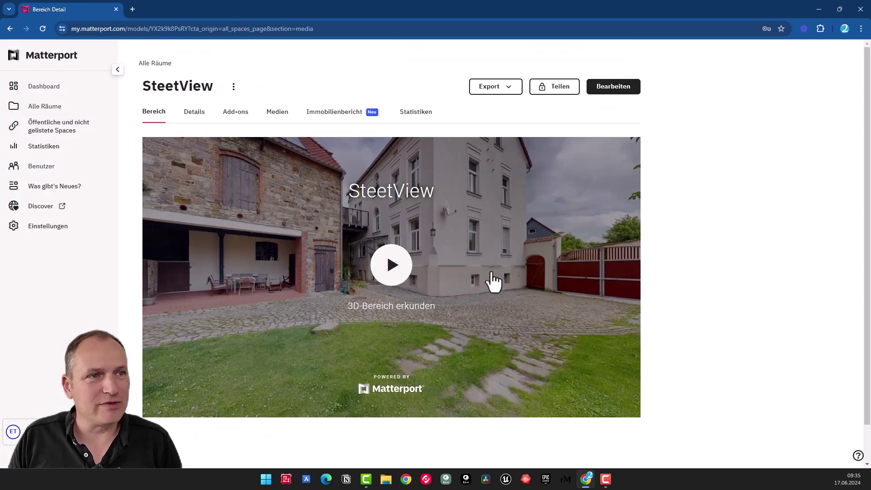
# Show SteetView's add-ons, including MatterPak, E57-Datei, BIM-Datei and Google Street View
pyautogui.click(235, 117)
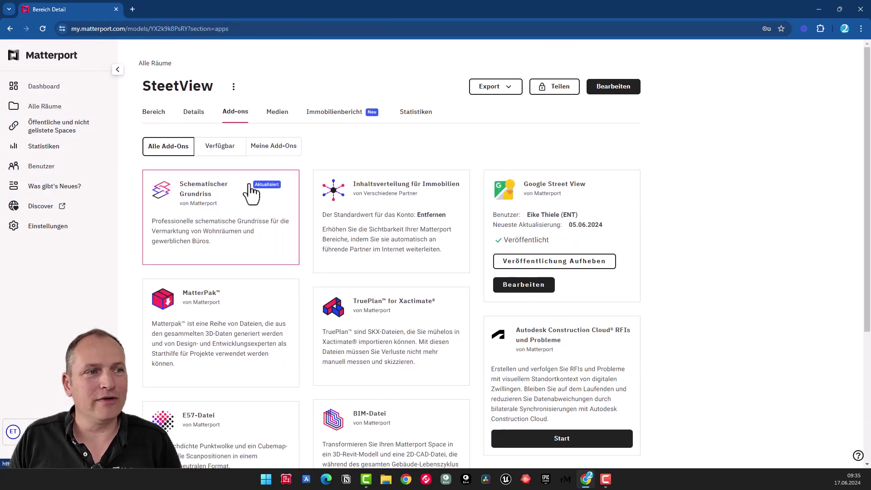
pyautogui.scroll(-2, 341, 303)
pyautogui.scroll(-2, 341, 303)
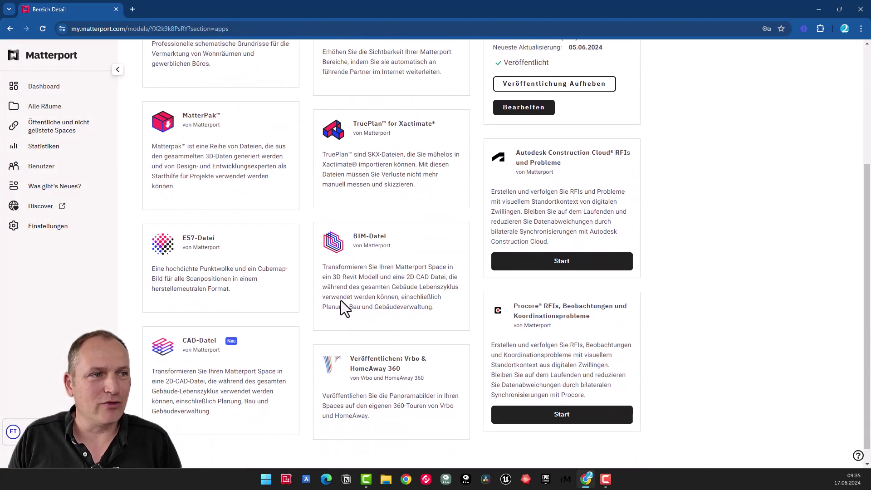
# Review the E57-Datei add-on's description and price for the SteetView space
pyautogui.click(194, 243)
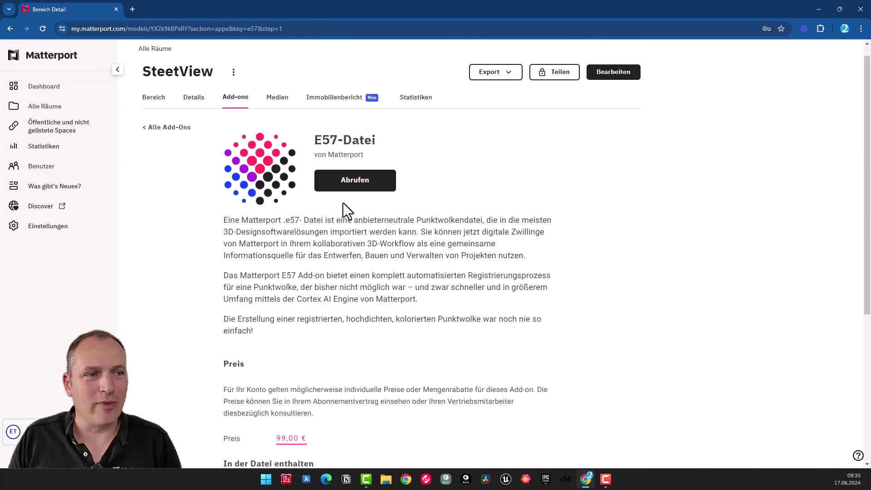
pyautogui.scroll(-3, 396, 341)
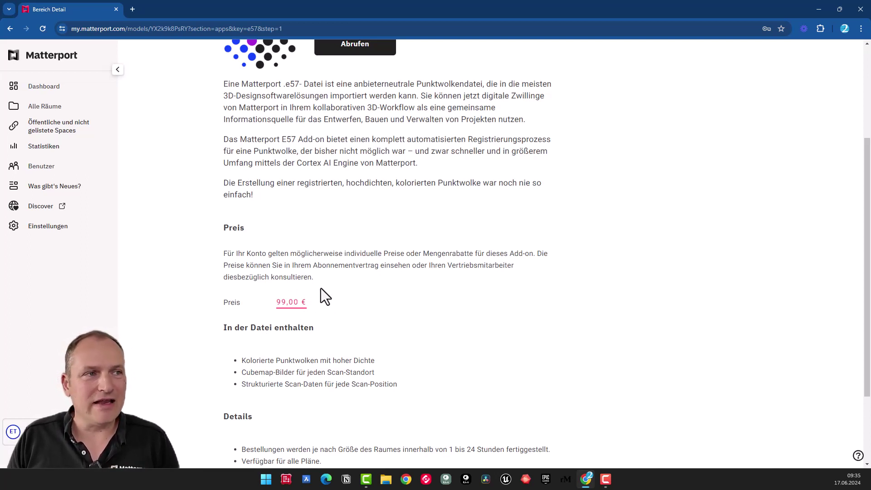
pyautogui.scroll(3, 413, 303)
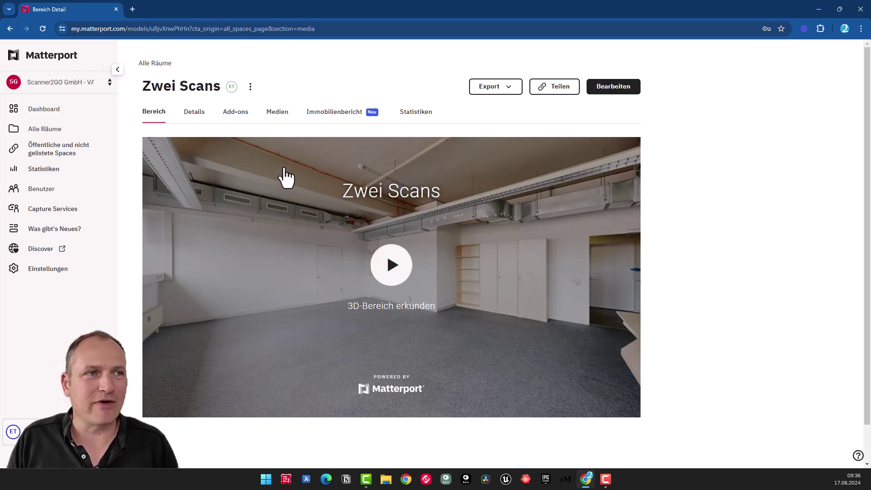
# Show the add-ons list for the Zwei Scans space
pyautogui.click(233, 113)
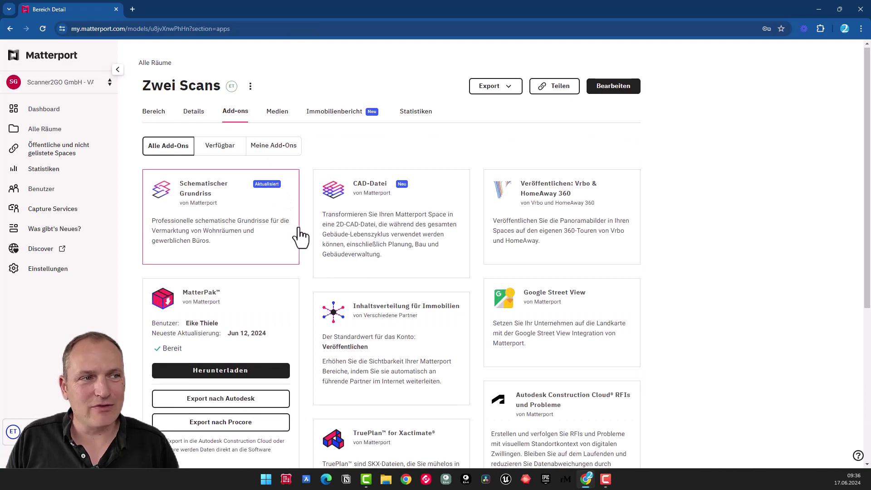
pyautogui.scroll(-5, 301, 229)
pyautogui.scroll(4, 317, 224)
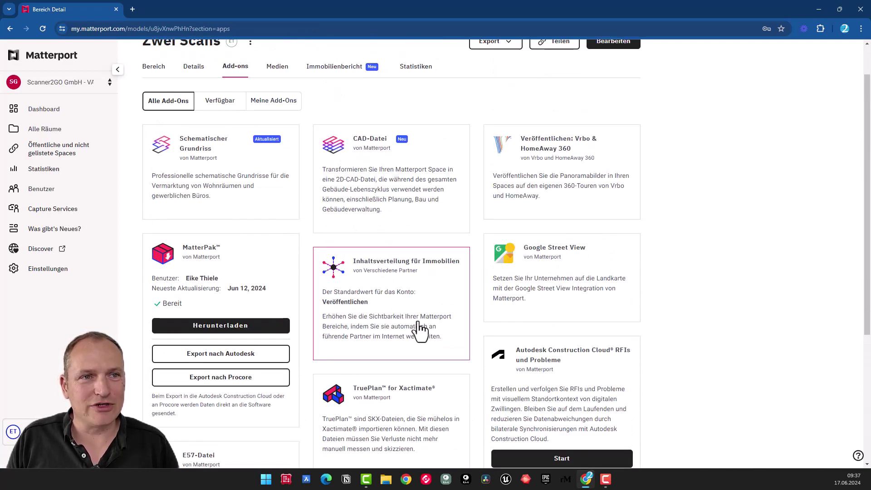
pyautogui.scroll(-3, 418, 330)
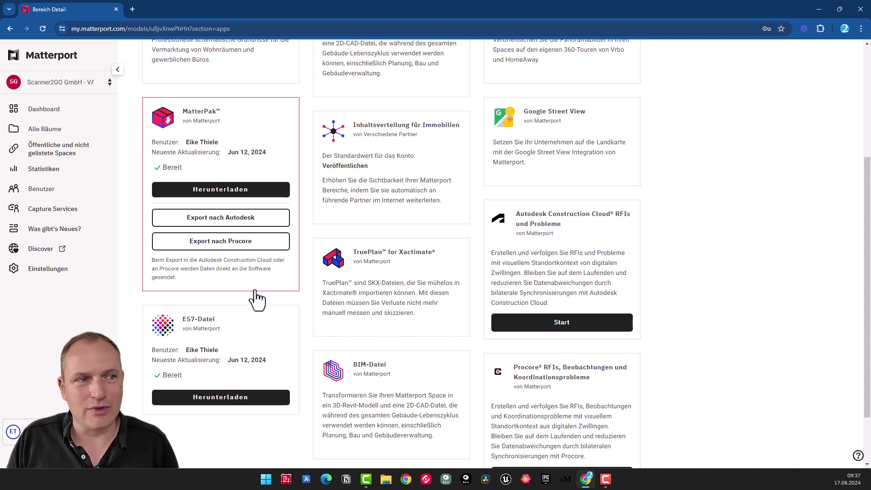
# Check the Zwei Scans E57-Datei details, showing it ready to download
pyautogui.click(204, 339)
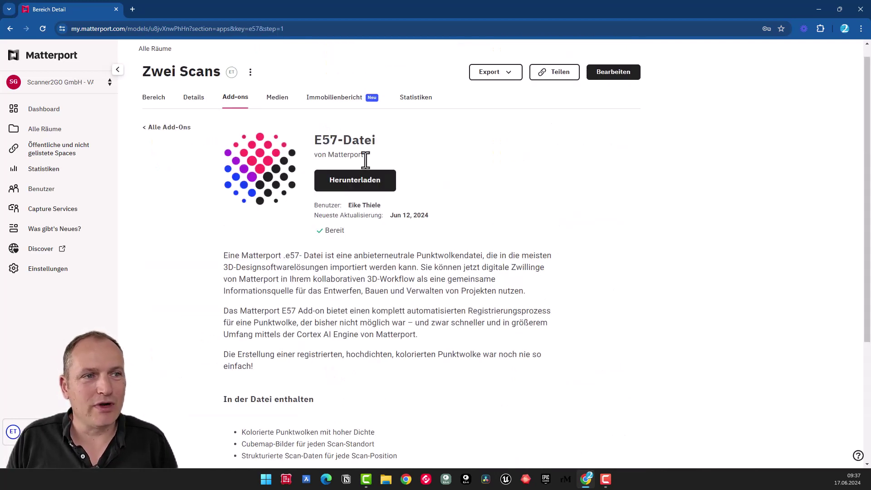
pyautogui.scroll(-4, 400, 289)
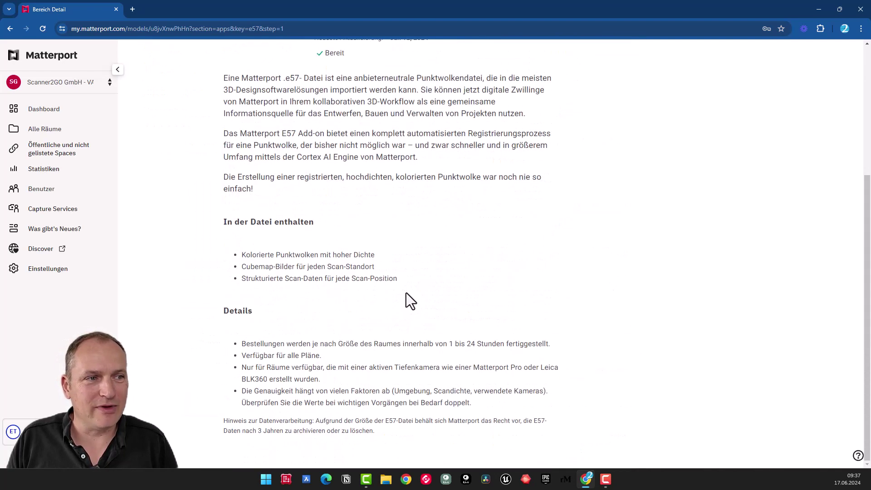
pyautogui.scroll(2, 406, 292)
pyautogui.scroll(2, 406, 293)
# Start the E57-Datei download, cancel saving, and select Desktop's 039 - MP3 E57 folder
pyautogui.click(354, 199)
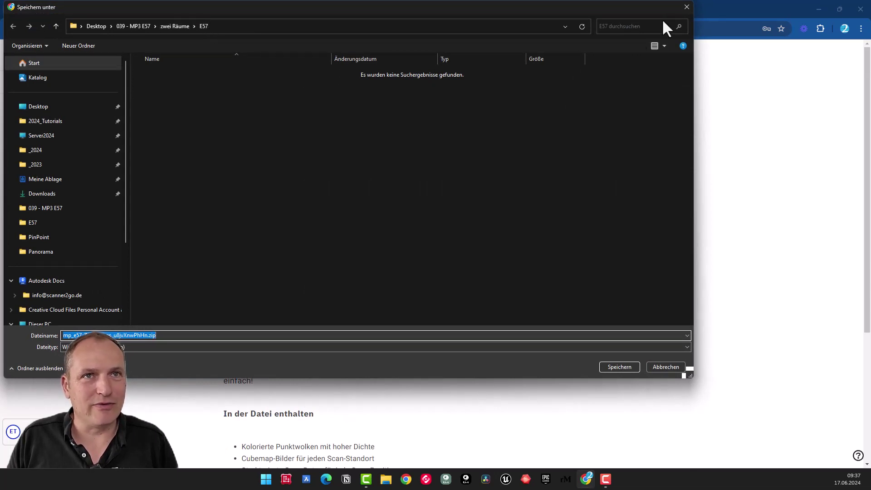
pyautogui.click(686, 6)
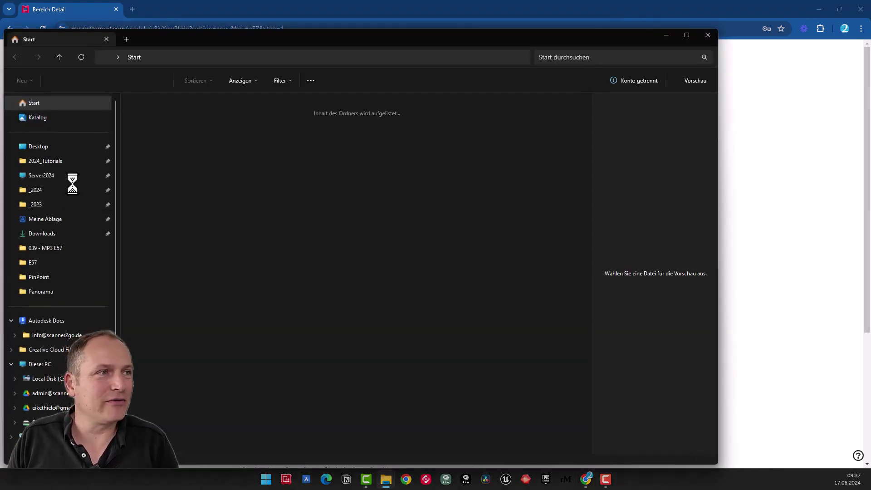
pyautogui.click(34, 146)
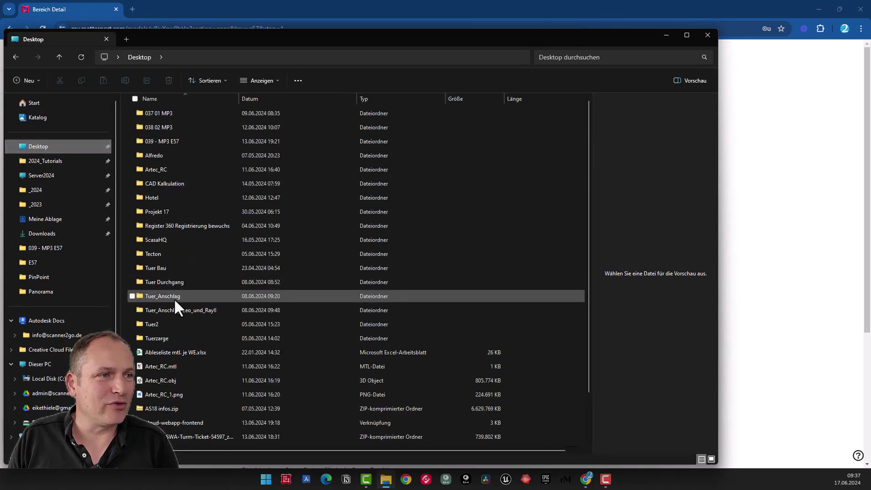
pyautogui.click(175, 141)
# Browse into zwei Räume > E57 and select the Zwei_Scans.e57 point cloud file
pyautogui.doubleClick(173, 137)
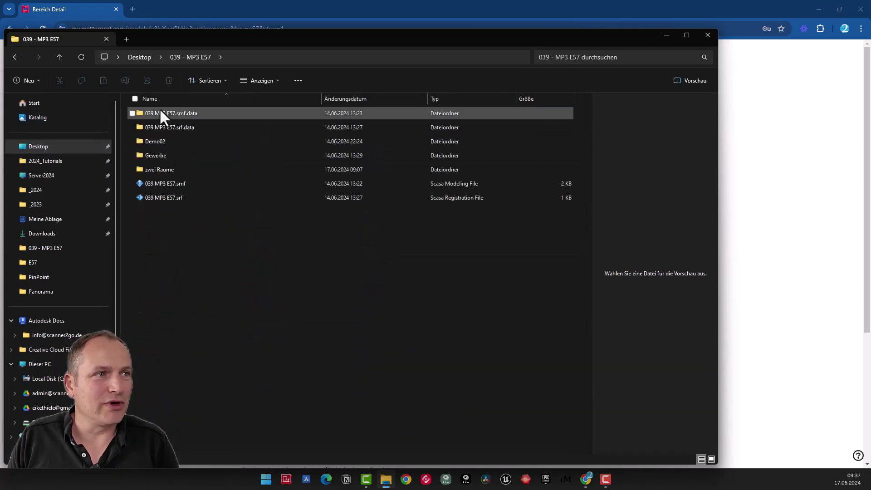
pyautogui.doubleClick(158, 168)
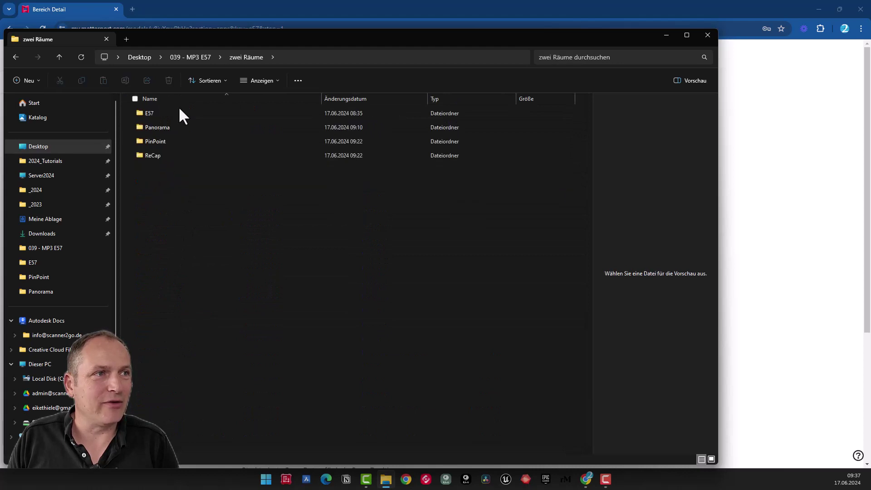
pyautogui.hotkey('alt', 'Left')
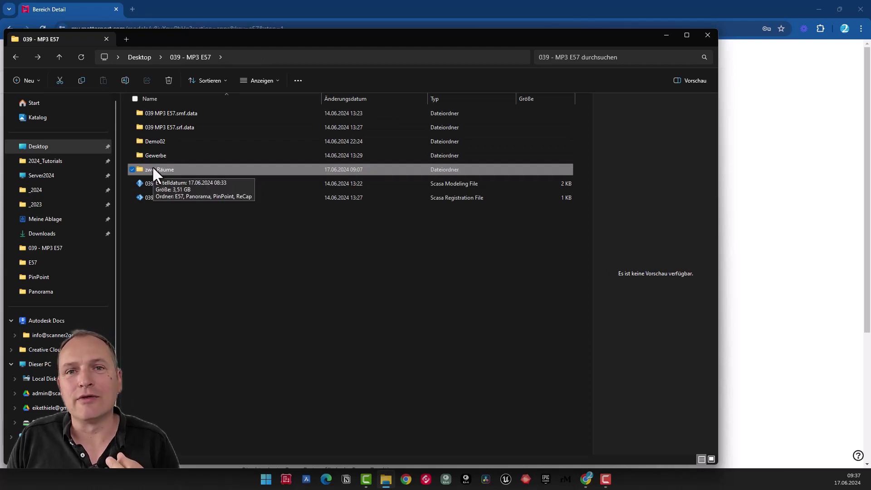
pyautogui.moveTo(160, 170)
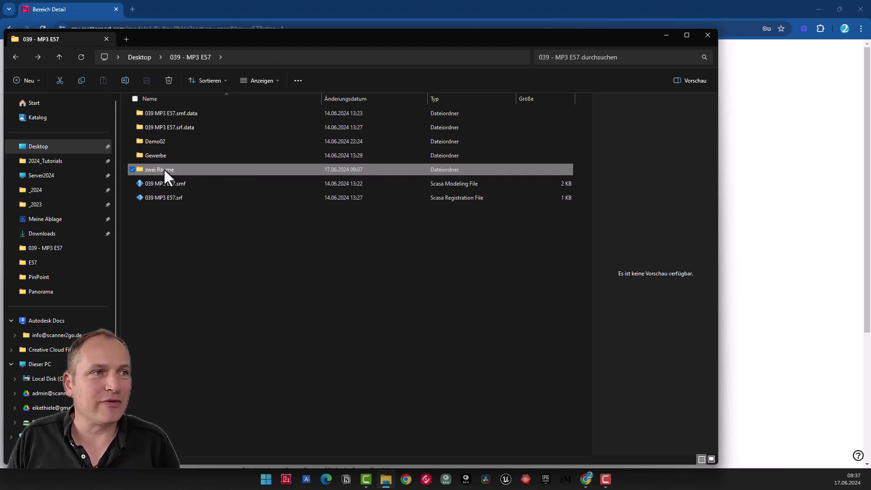
pyautogui.doubleClick(162, 168)
pyautogui.doubleClick(144, 113)
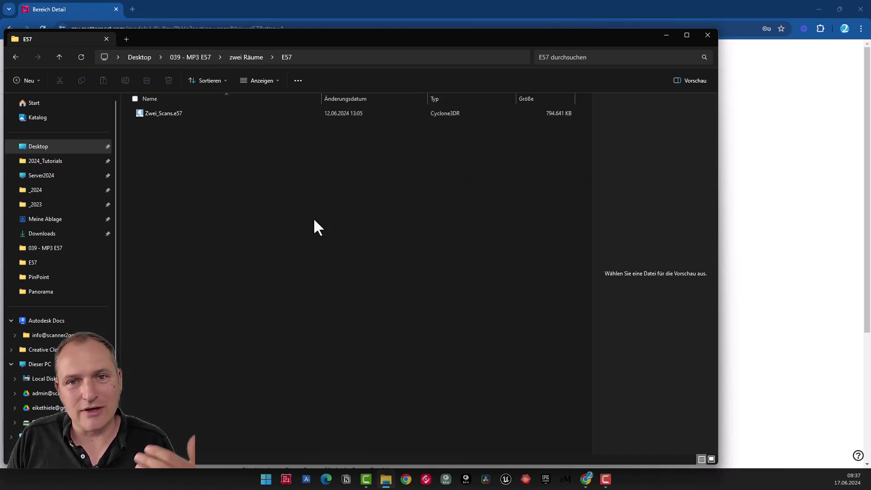
pyautogui.click(154, 109)
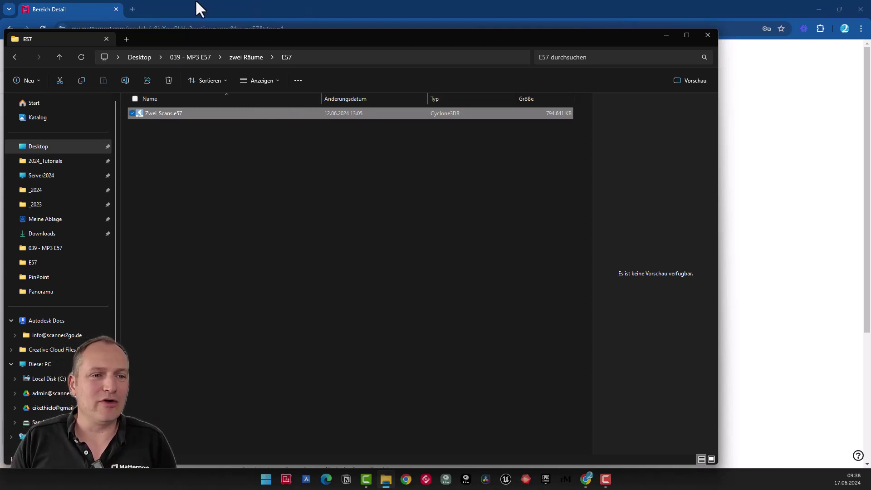
# Back in zwei Räume, open the ReCap folder holding the Zwei_Scans project
pyautogui.click(240, 58)
pyautogui.click(156, 156)
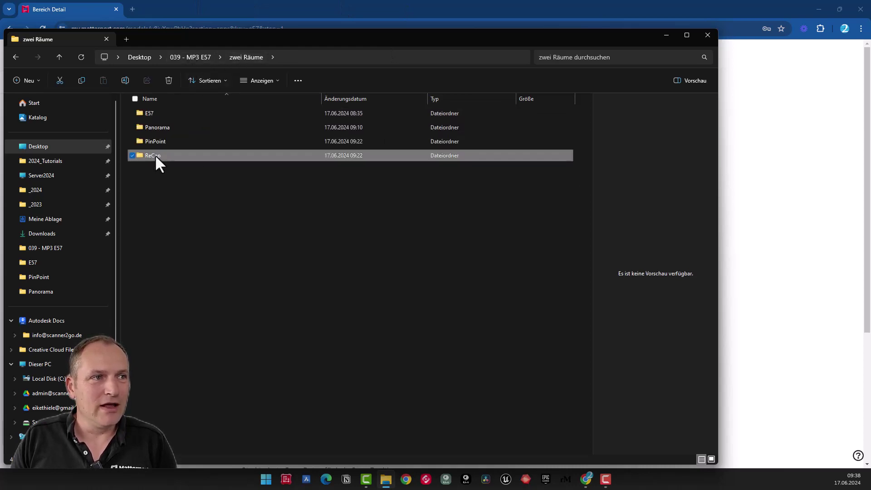
pyautogui.click(158, 142)
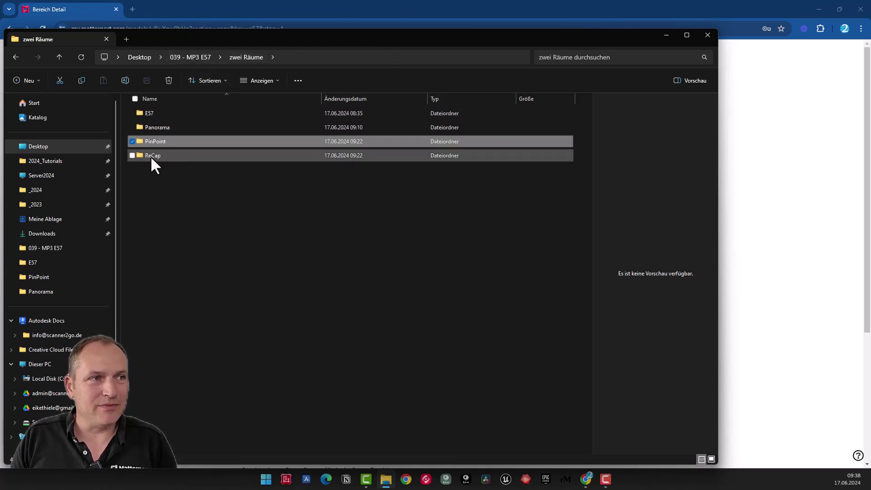
pyautogui.doubleClick(152, 154)
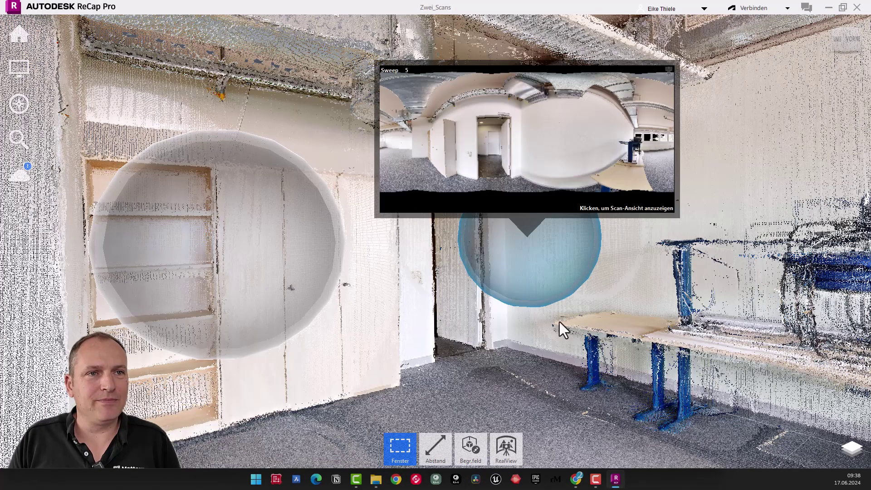
# Zoom out and orbit to view the whole Zwei_Scans point cloud from the left
pyautogui.scroll(-3, 573, 368)
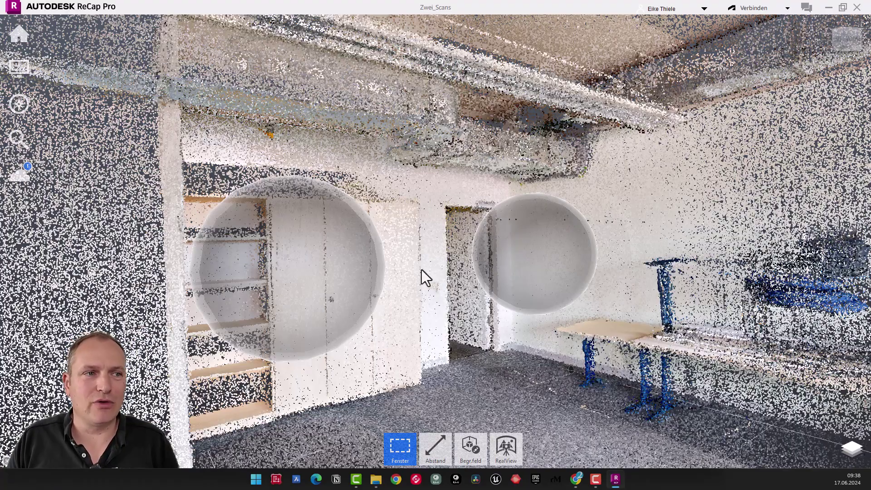
pyautogui.scroll(-3, 580, 368)
pyautogui.scroll(-3, 553, 301)
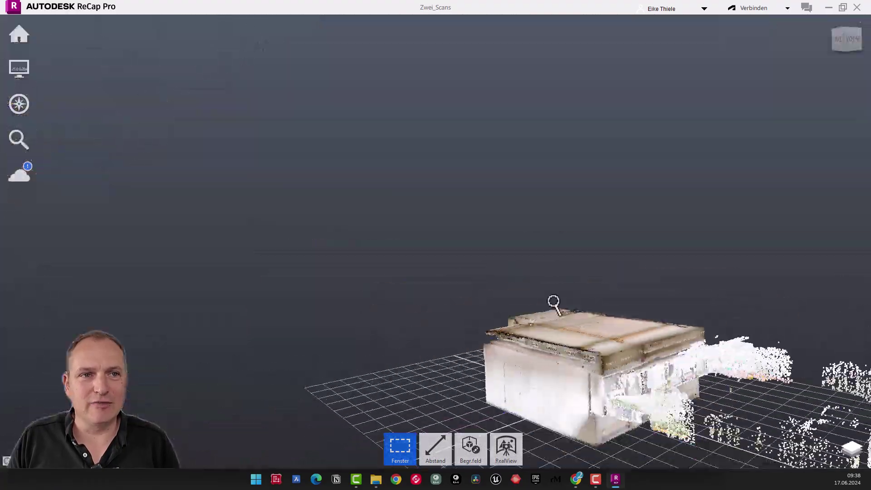
pyautogui.moveTo(553, 302)
pyautogui.mouseDown()
pyautogui.moveTo(507, 295)
pyautogui.moveTo(518, 238)
pyautogui.mouseUp()
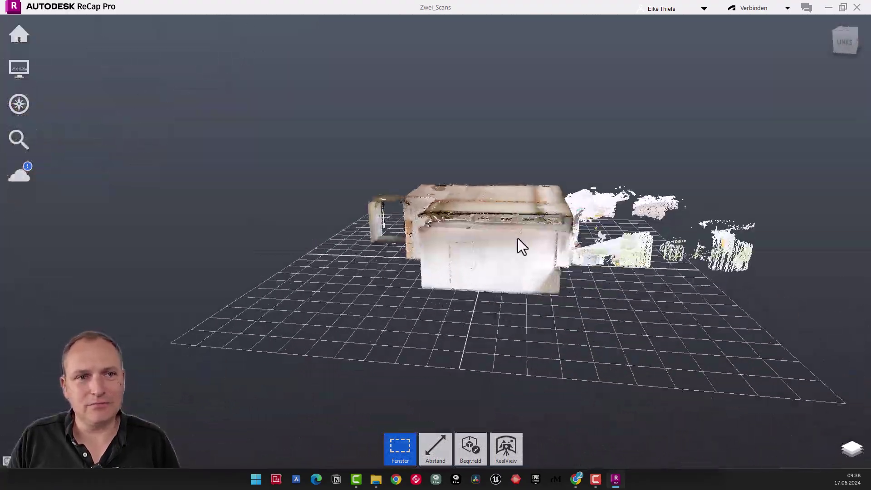
pyautogui.scroll(1, 443, 243)
pyautogui.moveTo(444, 243)
pyautogui.mouseDown()
pyautogui.moveTo(539, 243)
pyautogui.moveTo(500, 252)
pyautogui.moveTo(529, 249)
pyautogui.mouseUp()
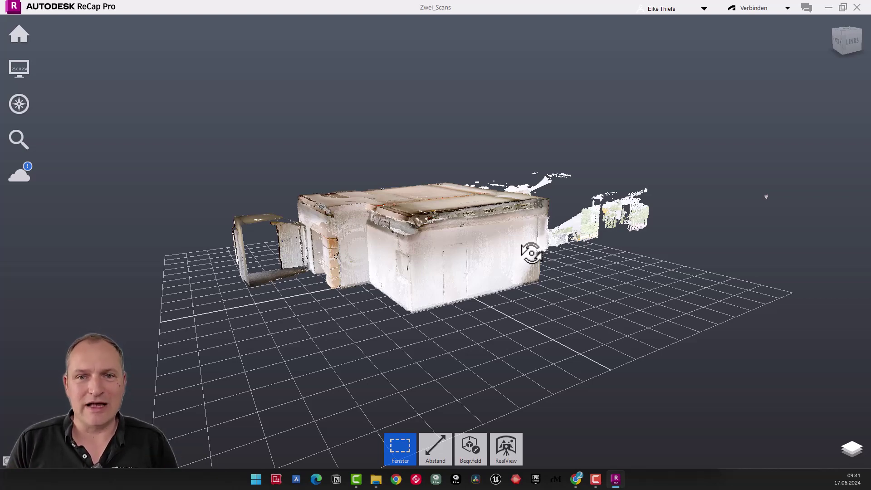
pyautogui.moveTo(268, 284)
pyautogui.mouseDown()
pyautogui.moveTo(494, 257)
pyautogui.moveTo(287, 191)
pyautogui.moveTo(398, 175)
pyautogui.moveTo(458, 216)
pyautogui.moveTo(372, 258)
pyautogui.moveTo(513, 178)
pyautogui.moveTo(467, 230)
pyautogui.moveTo(431, 253)
pyautogui.moveTo(397, 260)
pyautogui.moveTo(426, 252)
pyautogui.moveTo(525, 175)
pyautogui.moveTo(410, 305)
pyautogui.mouseUp()
pyautogui.scroll(1, 411, 304)
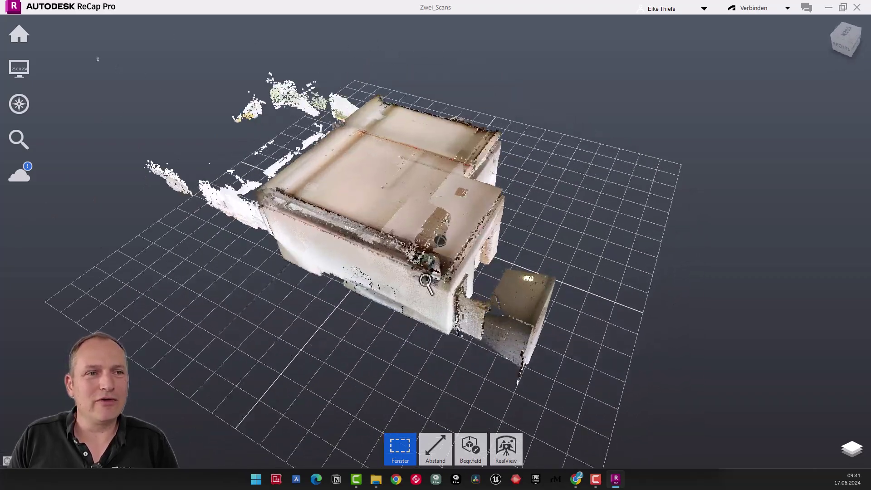
pyautogui.scroll(4, 410, 305)
pyautogui.scroll(3, 410, 305)
pyautogui.scroll(2, 480, 276)
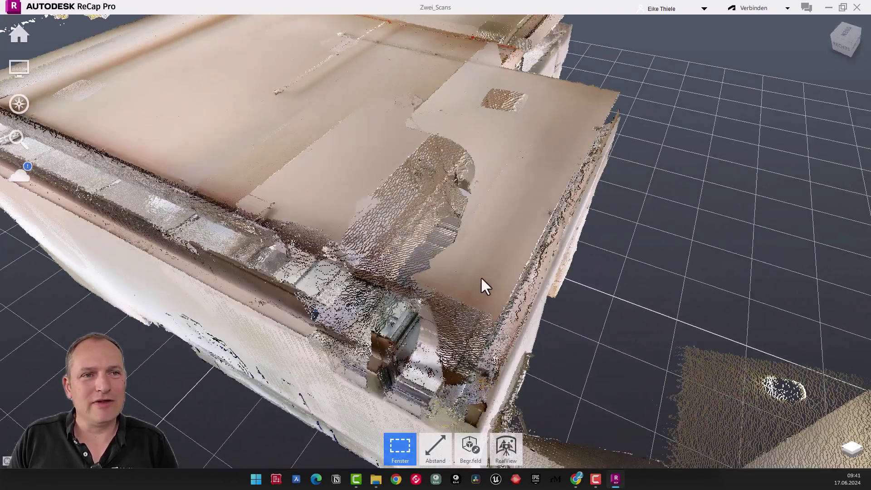
pyautogui.scroll(2, 485, 277)
pyautogui.scroll(2, 485, 276)
pyautogui.scroll(2, 487, 274)
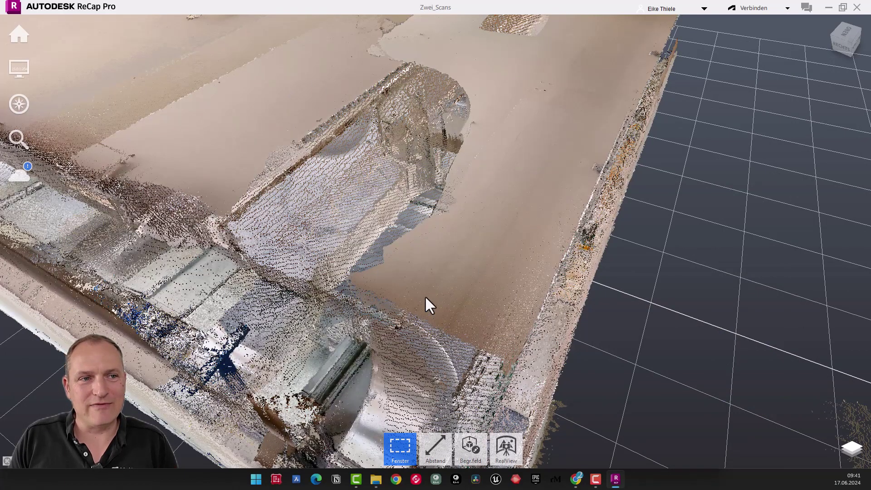
pyautogui.scroll(2, 465, 291)
pyautogui.scroll(-3, 465, 291)
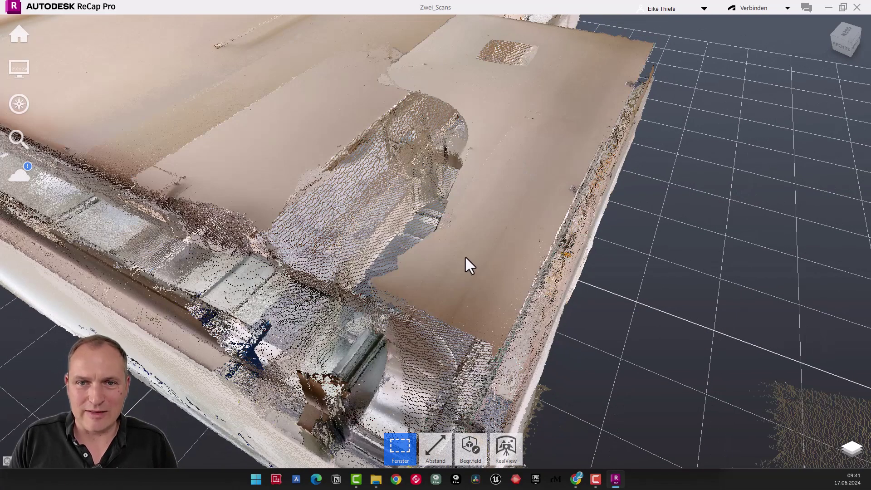
pyautogui.moveTo(464, 255)
pyautogui.mouseDown()
pyautogui.moveTo(407, 281)
pyautogui.moveTo(466, 292)
pyautogui.mouseUp()
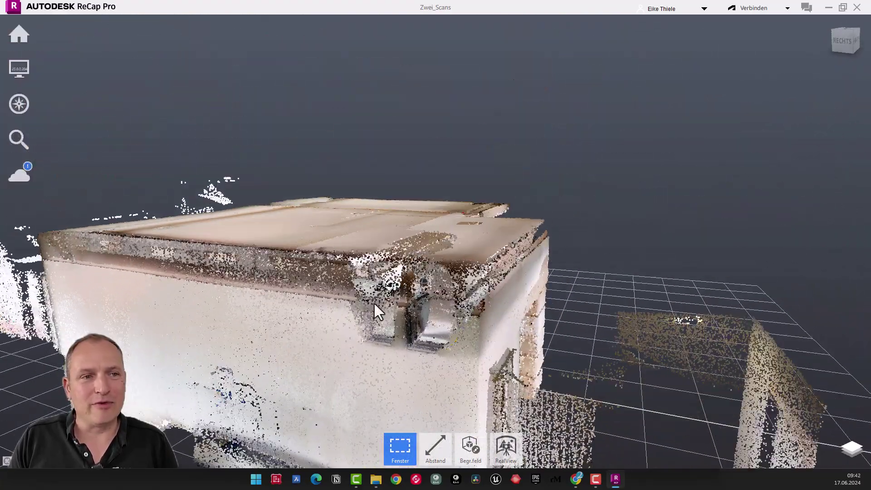
pyautogui.scroll(-2, 466, 292)
pyautogui.scroll(-1, 466, 291)
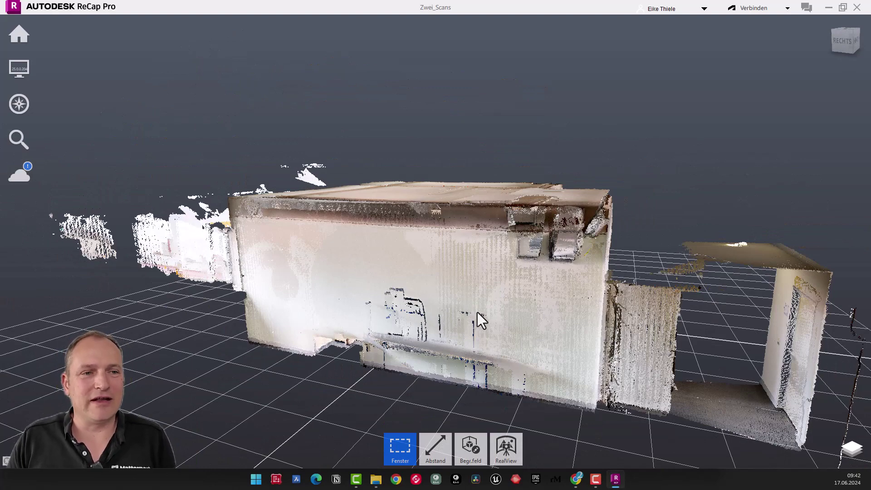
pyautogui.moveTo(477, 312); pyautogui.dragTo(448, 312)
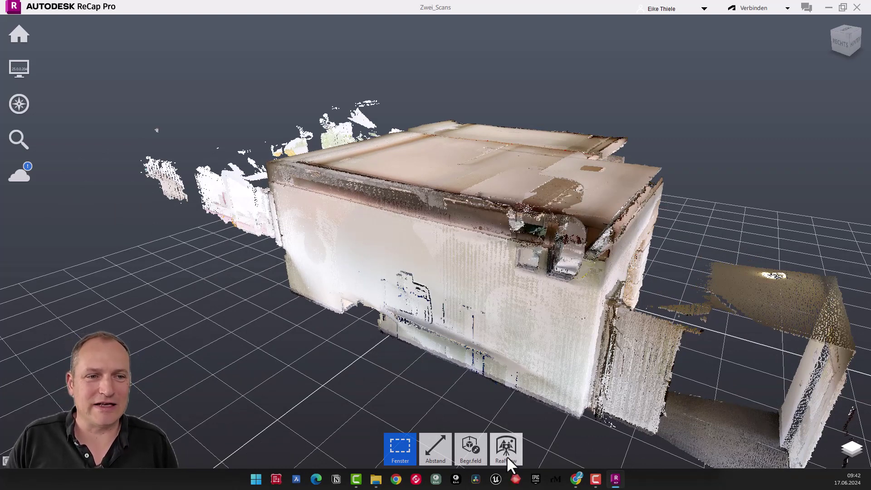
# Switch to RealView and look around a neighbouring scan station's panorama
pyautogui.click(507, 450)
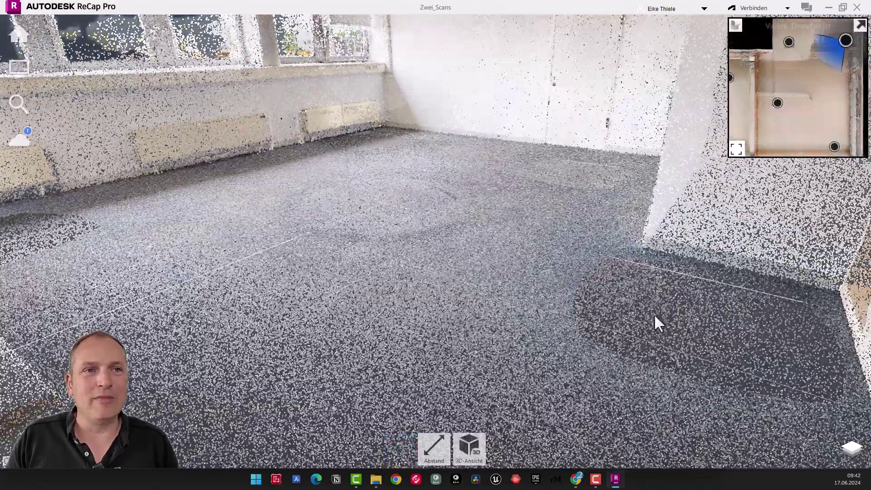
pyautogui.click(654, 314)
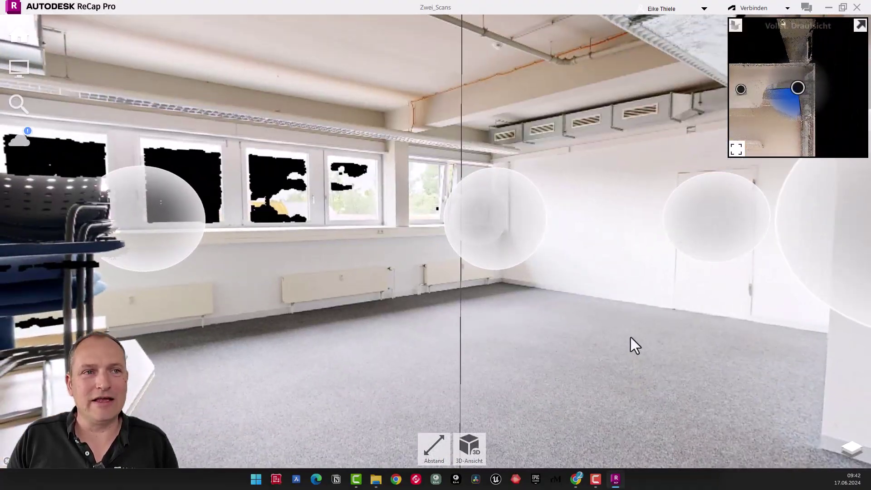
pyautogui.moveTo(630, 337); pyautogui.dragTo(455, 284)
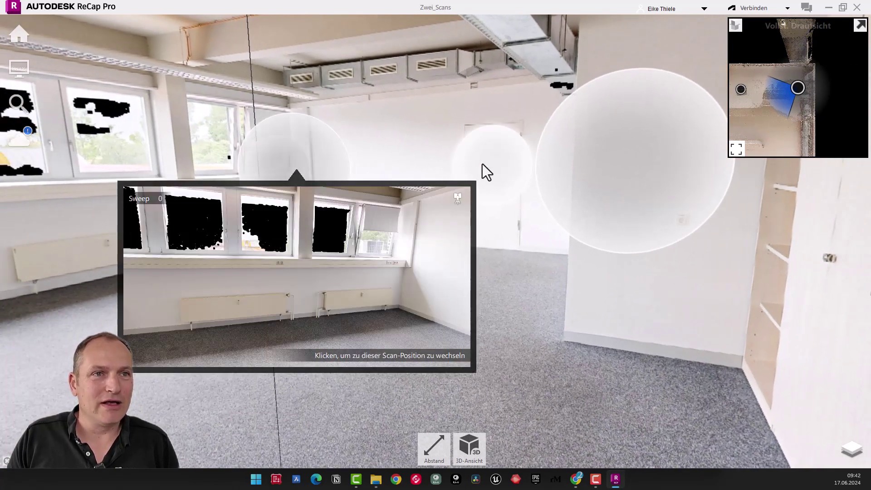
pyautogui.moveTo(633, 129)
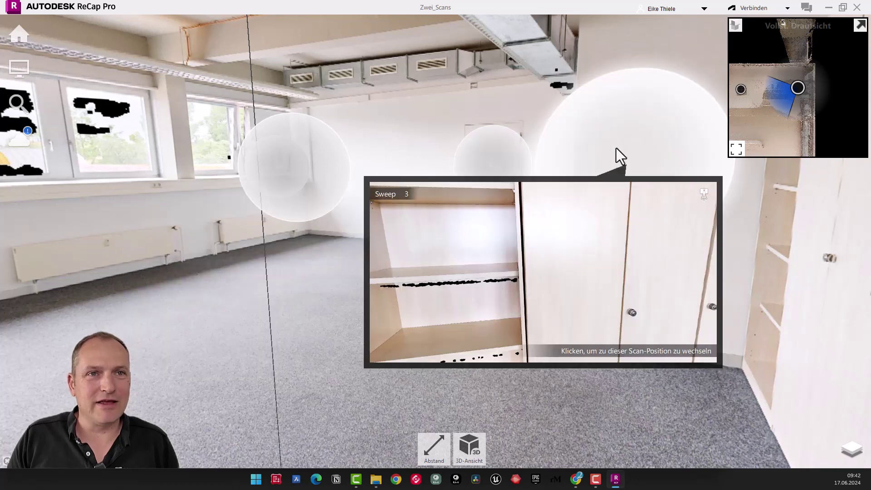
# Jump to Sweep 3 and turn past the windows and corner wall to the socket
pyautogui.click(616, 148)
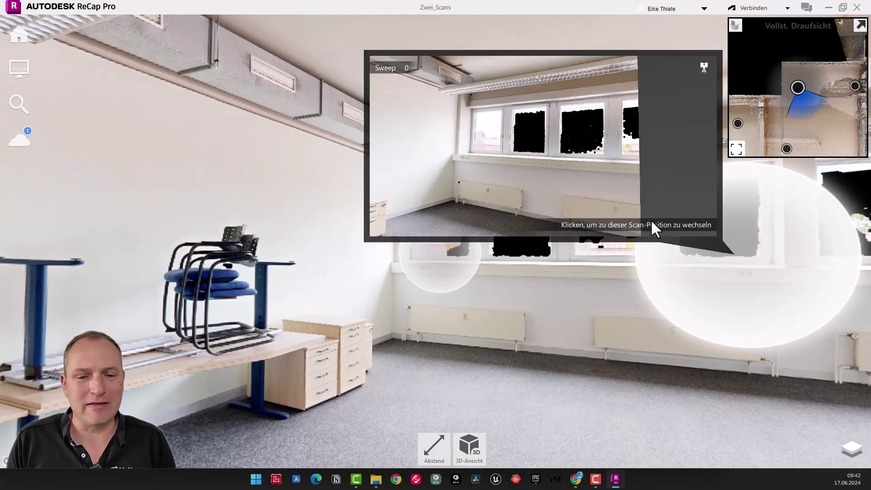
pyautogui.moveTo(748, 292)
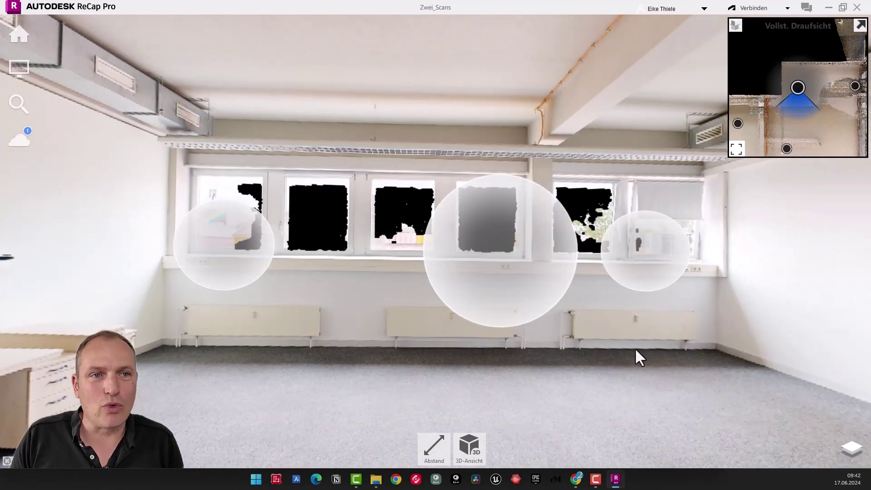
pyautogui.moveTo(603, 338); pyautogui.dragTo(500, 341)
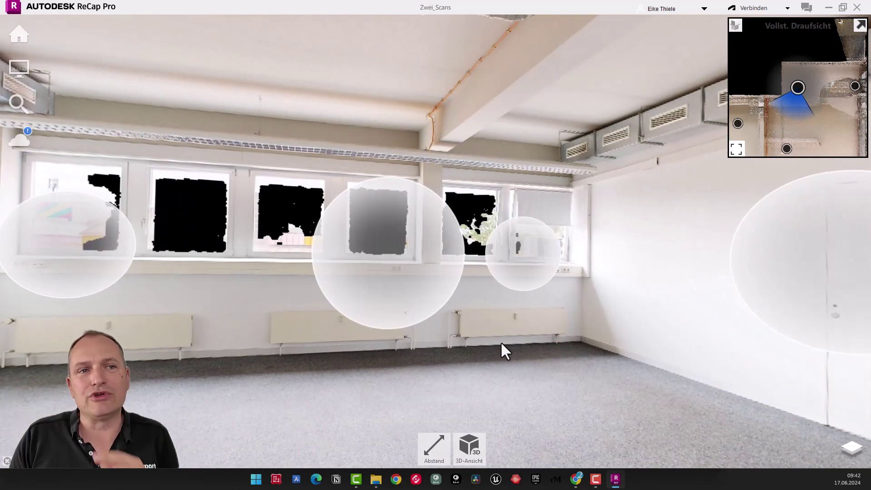
pyautogui.moveTo(428, 319); pyautogui.dragTo(345, 258)
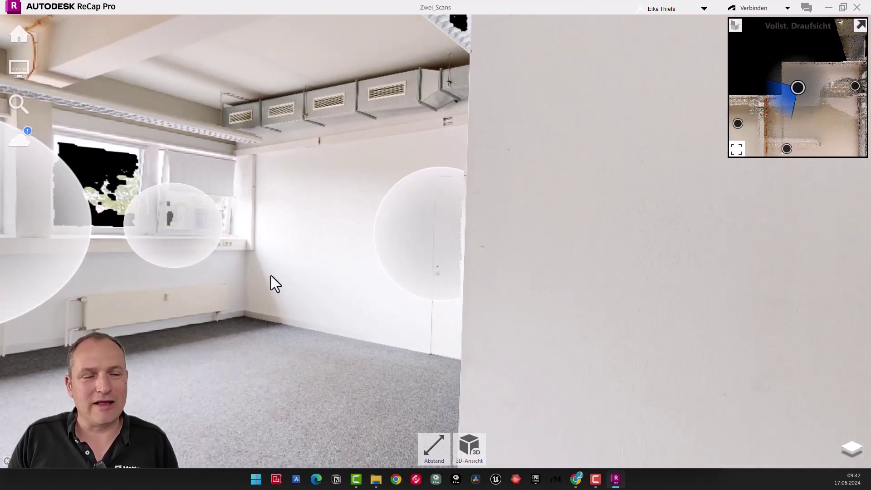
pyautogui.moveTo(271, 275); pyautogui.dragTo(208, 315)
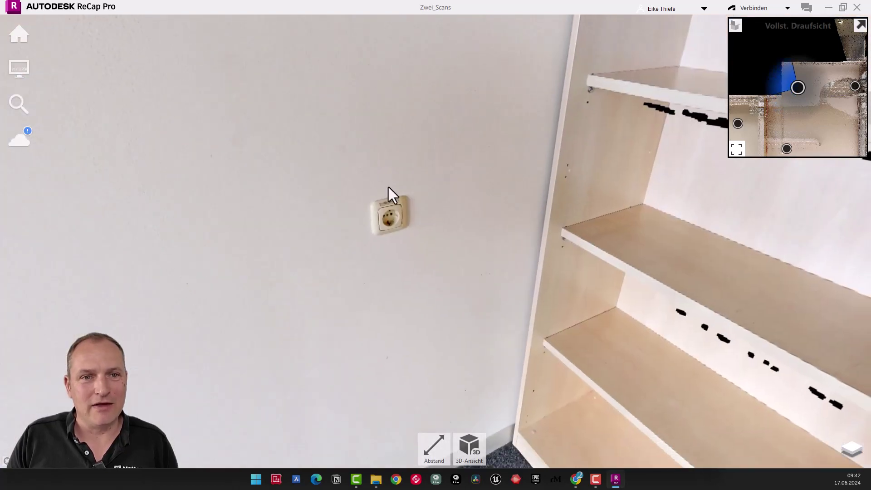
pyautogui.scroll(3, 366, 195)
pyautogui.scroll(-3, 408, 231)
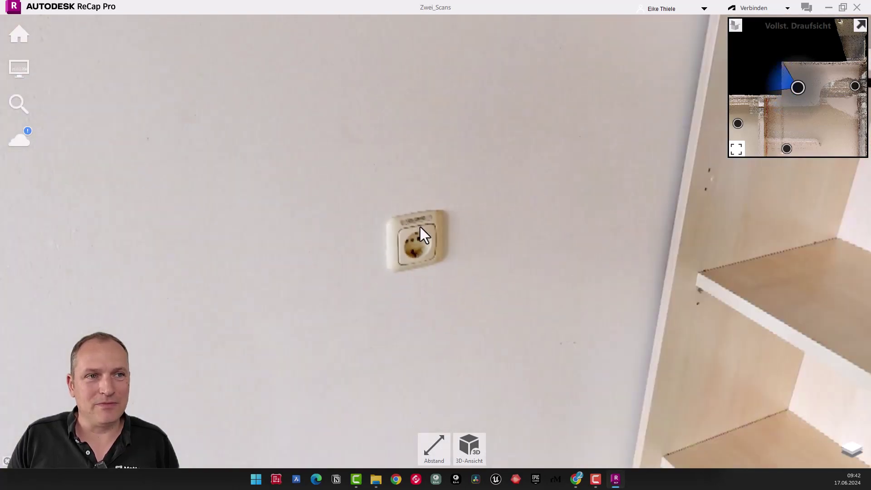
pyautogui.scroll(1, 437, 216)
pyautogui.scroll(3, 396, 229)
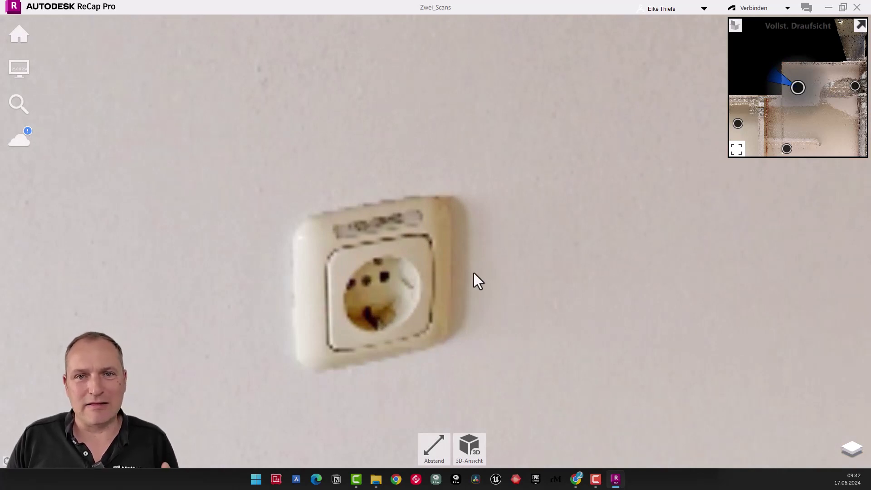
pyautogui.scroll(-2, 440, 245)
pyautogui.scroll(-2, 453, 295)
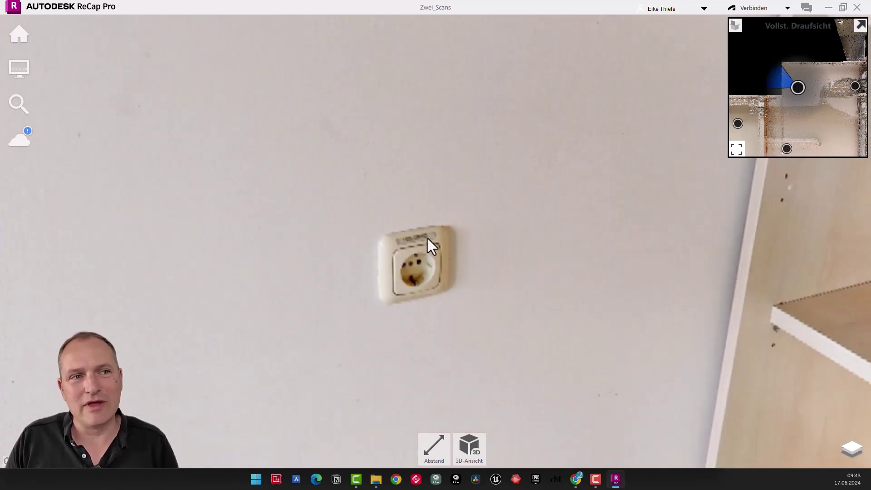
pyautogui.scroll(-2, 433, 308)
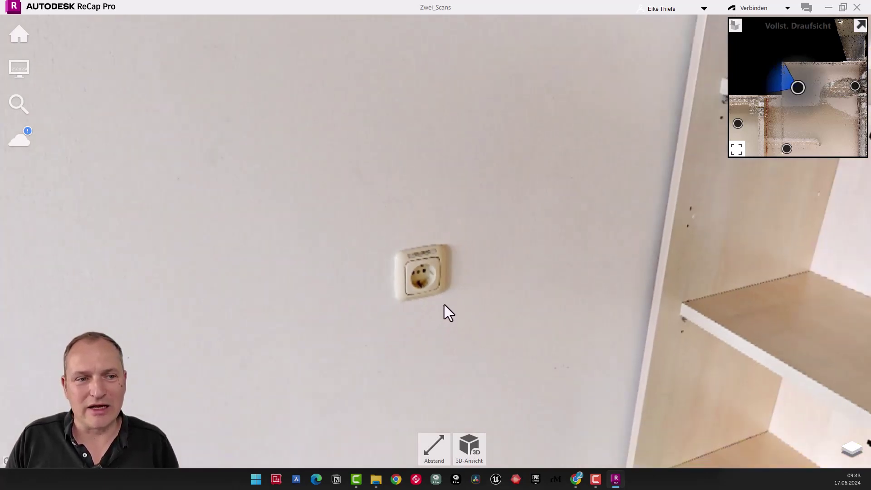
pyautogui.scroll(-2, 476, 297)
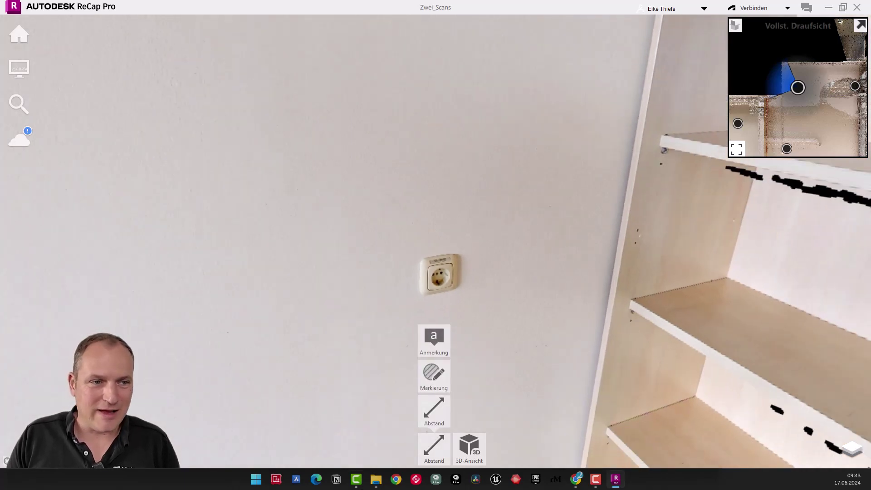
# Bring up Explorer, go up to zwei Räume and open its E57 folder
pyautogui.click(377, 479)
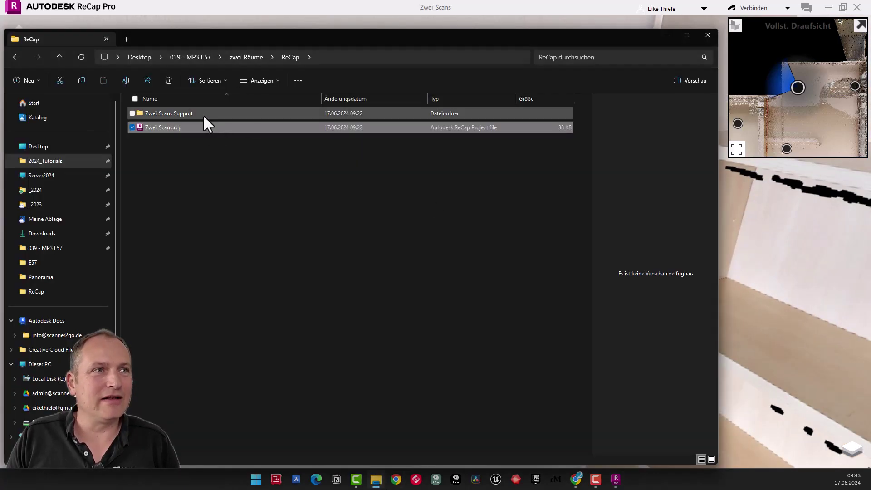
pyautogui.click(245, 58)
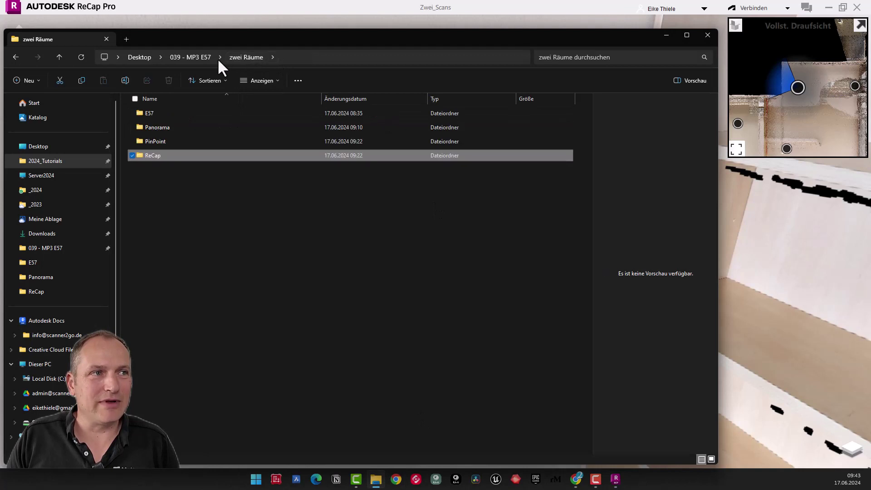
pyautogui.click(150, 114)
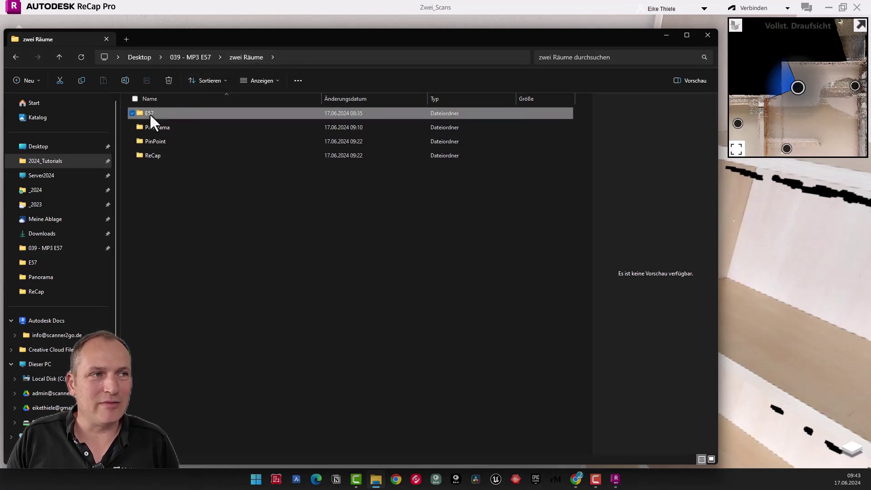
pyautogui.doubleClick(149, 112)
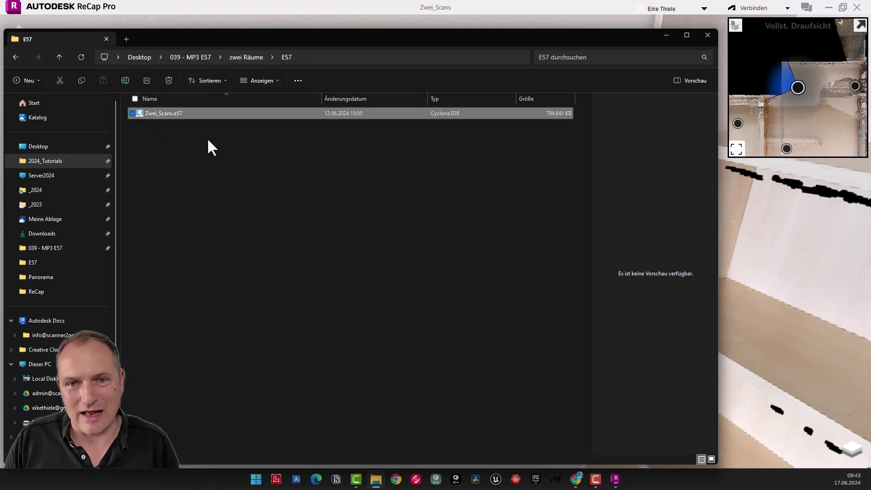
# Open the Panorama folder and open Sweep 3.jpg in the photo viewer
pyautogui.click(246, 57)
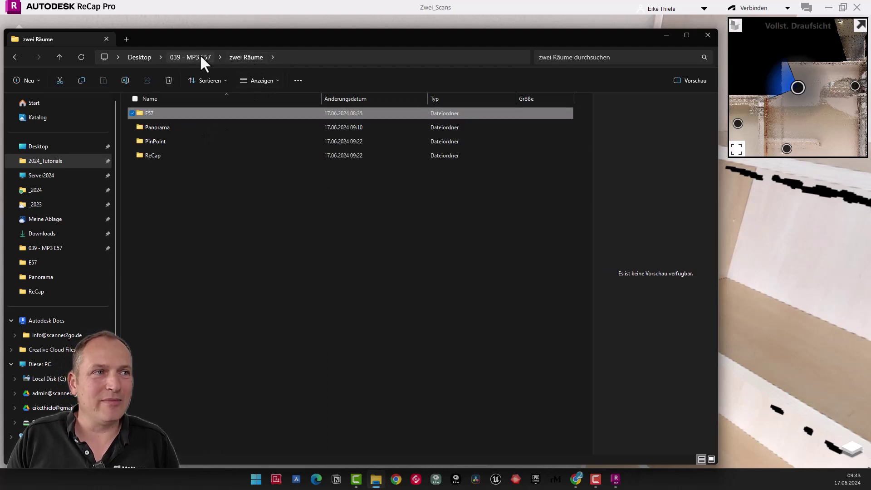
pyautogui.doubleClick(165, 127)
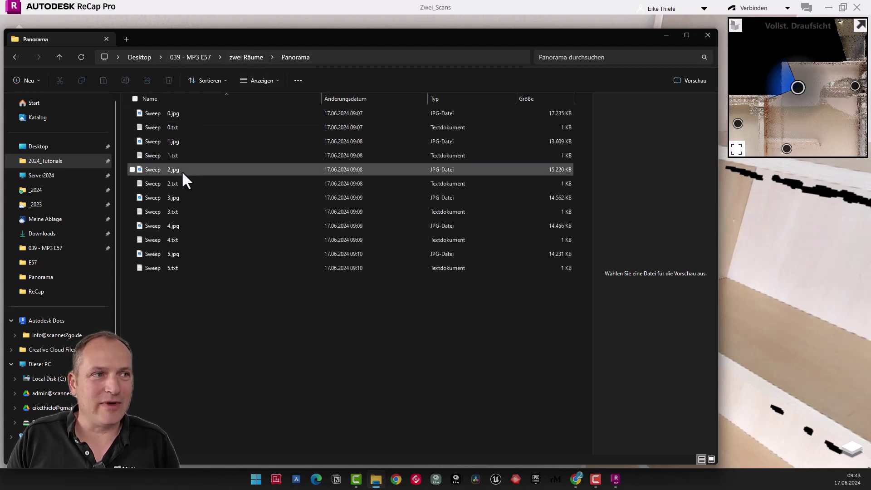
pyautogui.click(154, 197)
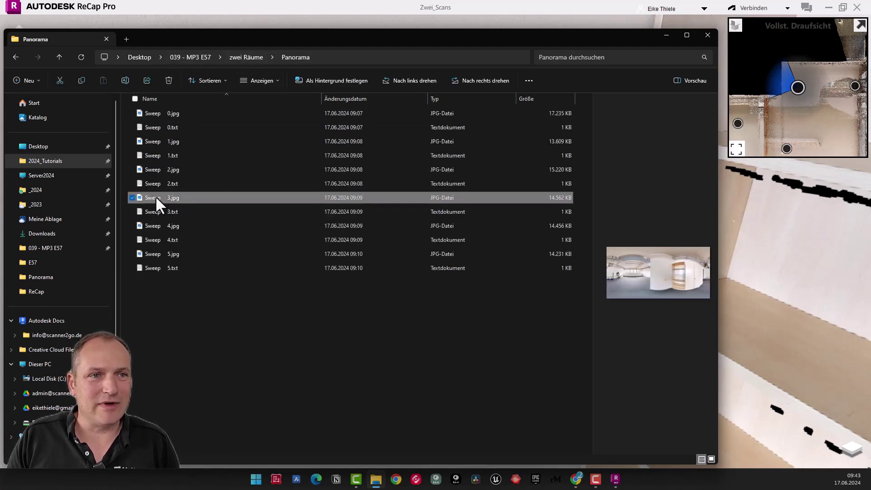
pyautogui.doubleClick(155, 198)
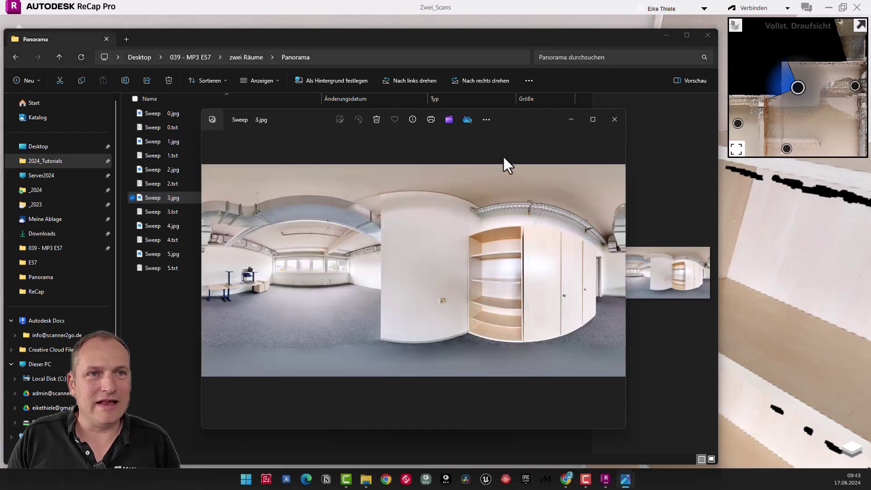
# Maximize the photo viewer and zoom in and out of the Sweep 3.jpg panorama
pyautogui.click(593, 118)
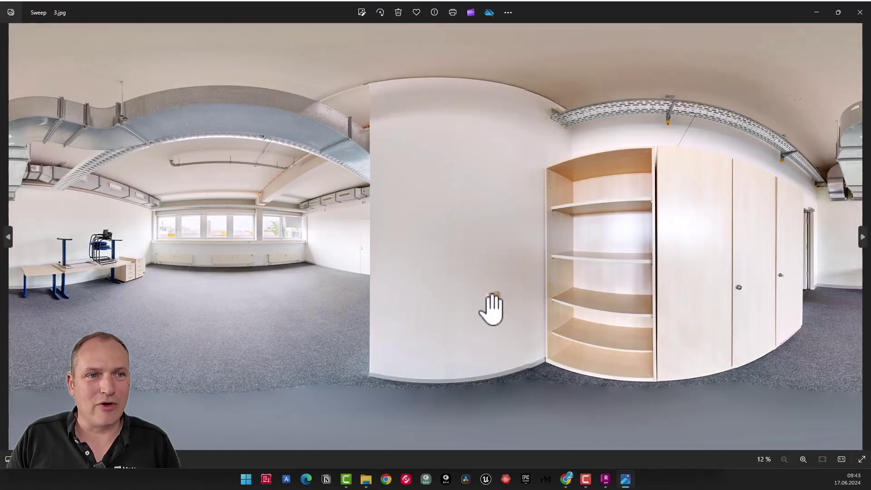
pyautogui.scroll(2, 496, 324)
pyautogui.scroll(3, 499, 318)
pyautogui.scroll(1, 506, 311)
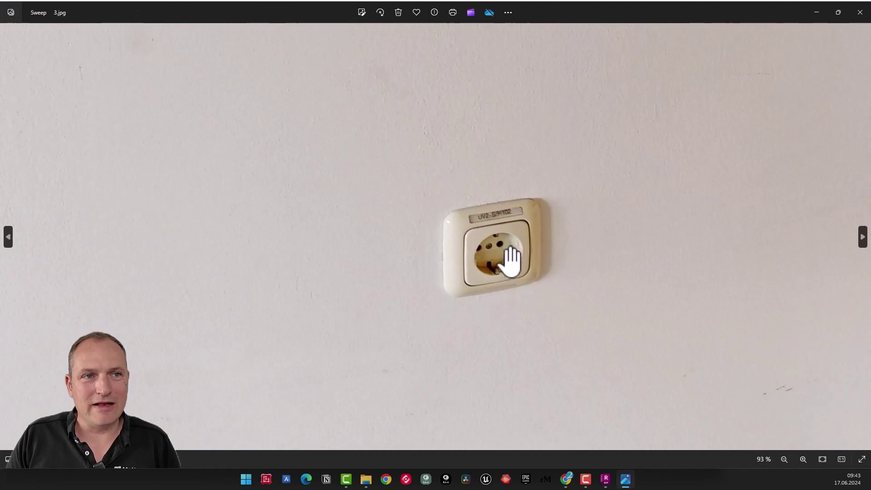
pyautogui.scroll(1, 509, 258)
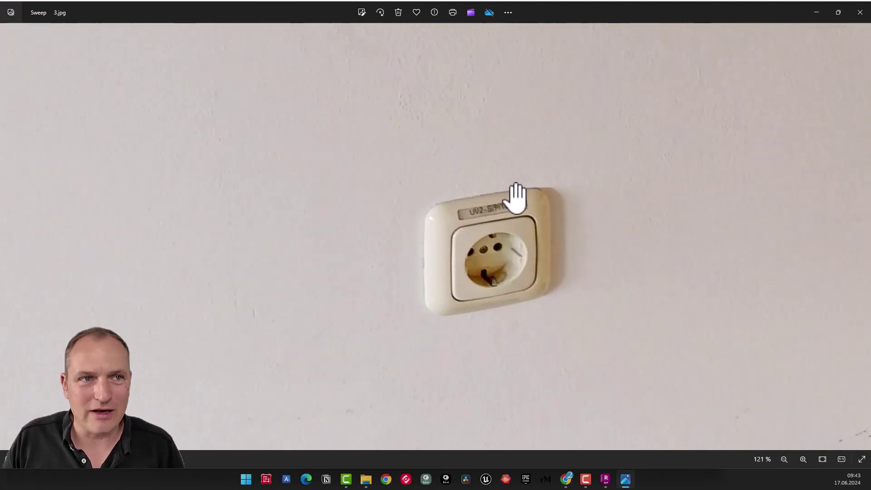
pyautogui.scroll(-4, 507, 234)
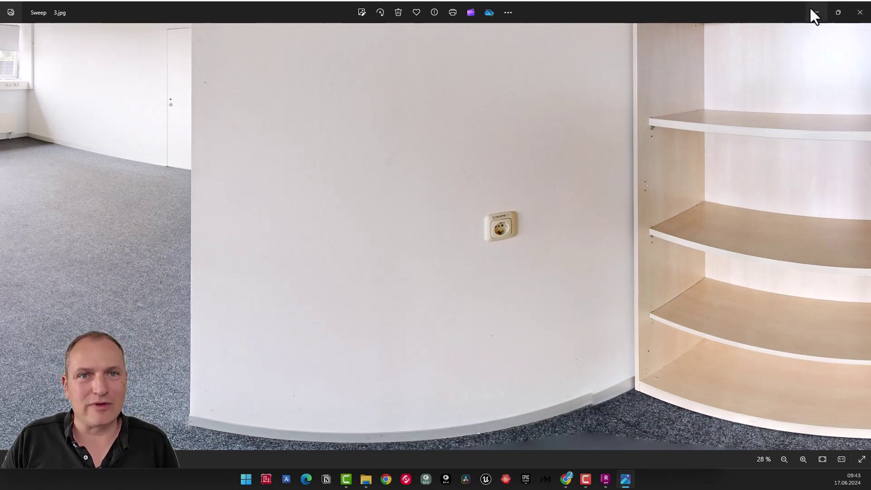
pyautogui.scroll(2, 503, 210)
pyautogui.scroll(2, 517, 240)
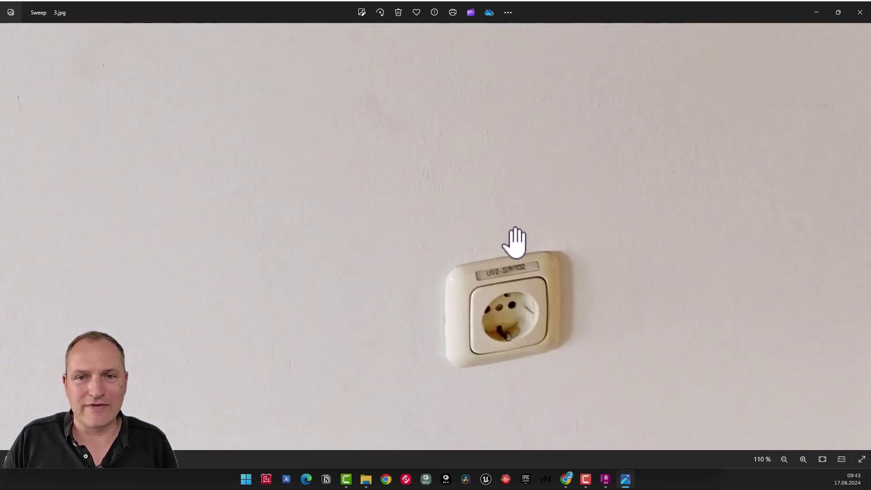
pyautogui.scroll(-2, 520, 267)
pyautogui.scroll(-2, 520, 267)
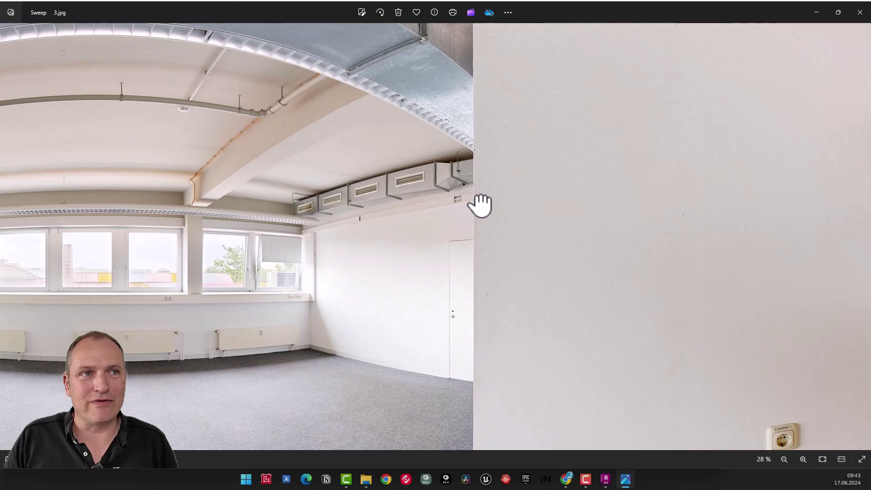
# Pan the panorama up to the ceiling duct and down to the floor, then close it
pyautogui.moveTo(480, 206)
pyautogui.mouseDown()
pyautogui.moveTo(558, 190)
pyautogui.moveTo(619, 237)
pyautogui.mouseUp()
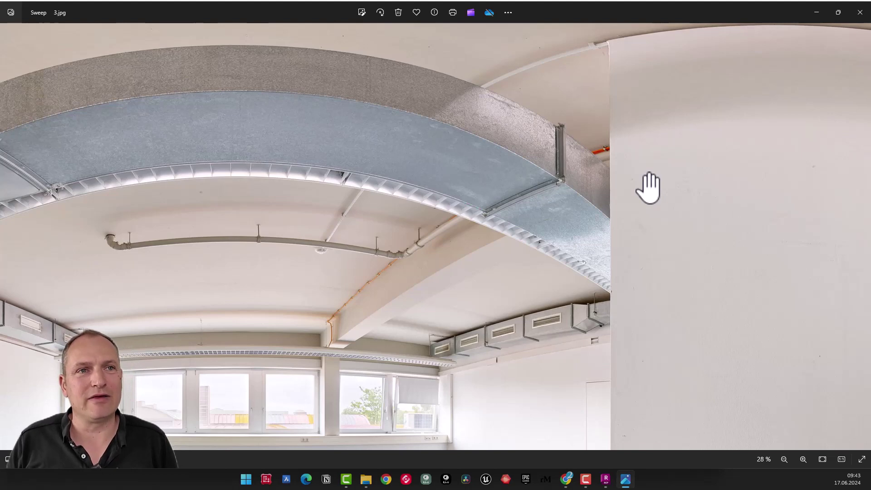
pyautogui.scroll(-1, 499, 341)
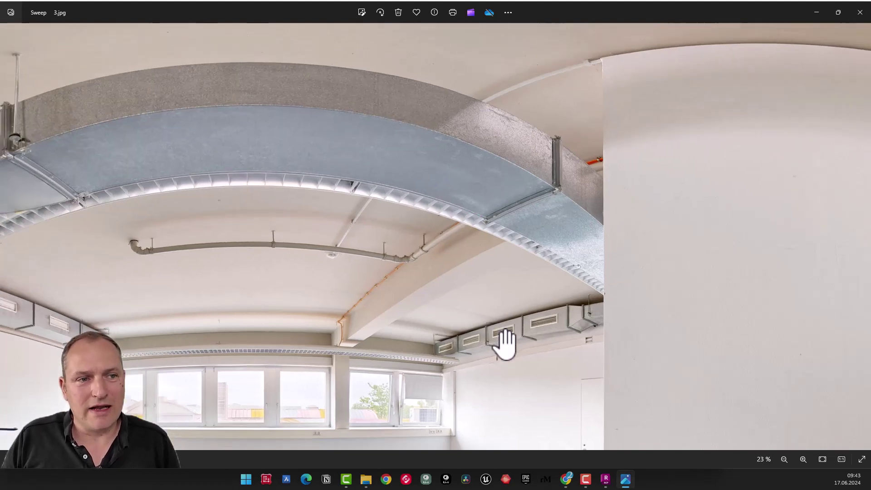
pyautogui.scroll(-2, 469, 371)
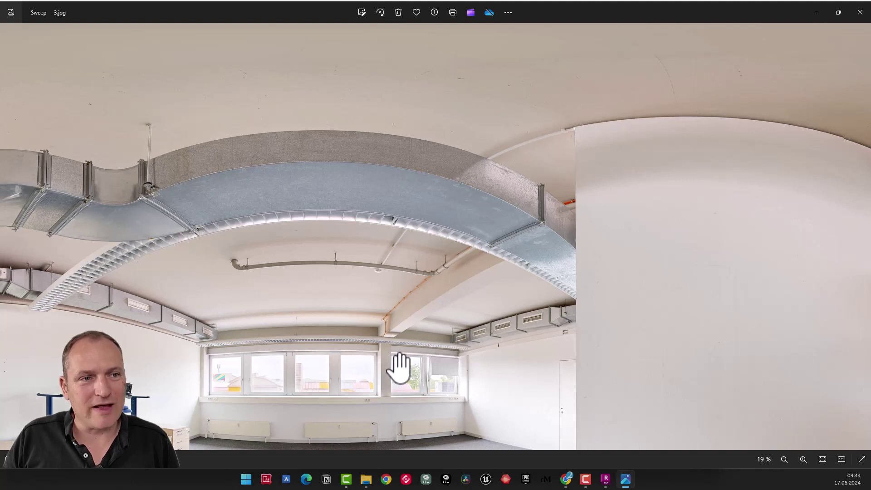
pyautogui.moveTo(467, 324); pyautogui.dragTo(501, 259)
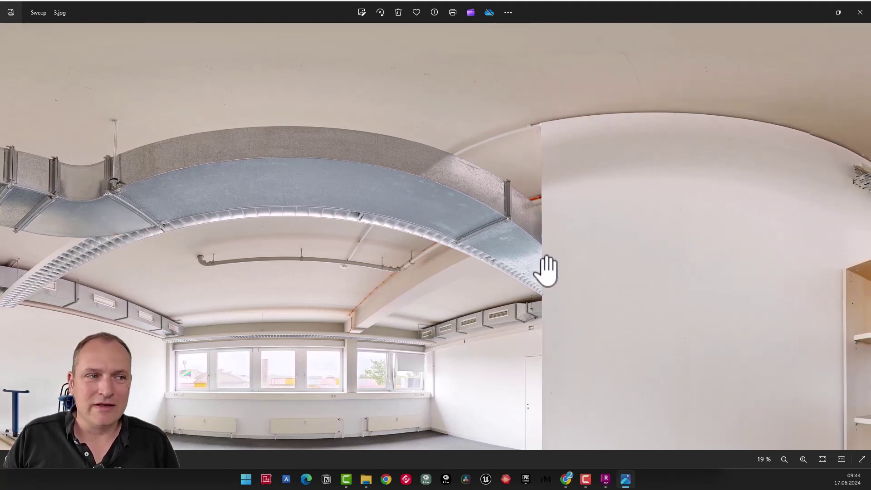
pyautogui.moveTo(440, 346); pyautogui.dragTo(540, 246)
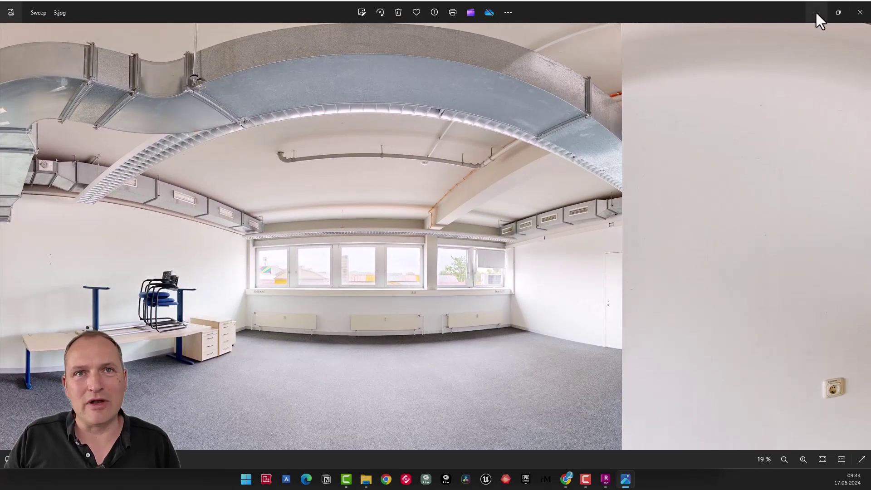
pyautogui.click(859, 16)
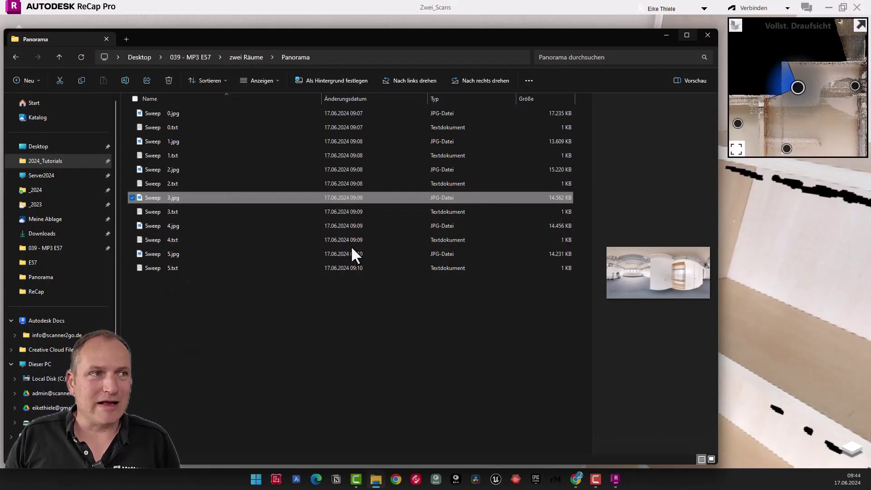
# Go up to the zwei Räume folder using the address-bar breadcrumb
pyautogui.click(245, 57)
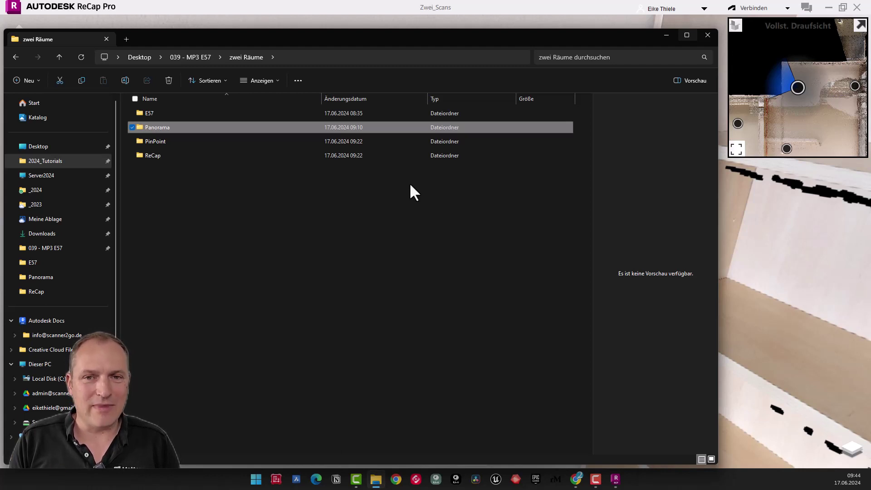
# Bring ReCap Pro forward and turn the panorama toward the cabinet shelves and office desks
pyautogui.click(426, 8)
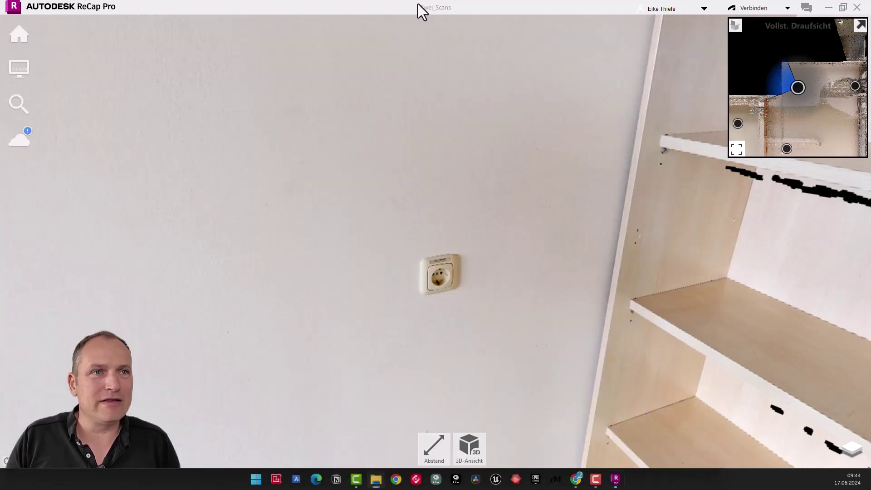
pyautogui.moveTo(463, 284)
pyautogui.mouseDown()
pyautogui.moveTo(404, 292)
pyautogui.moveTo(463, 279)
pyautogui.moveTo(443, 408)
pyautogui.mouseUp()
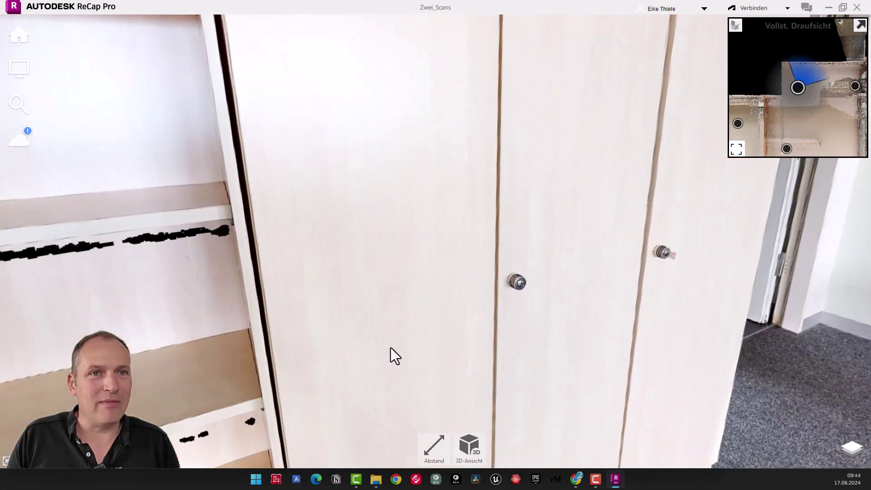
pyautogui.moveTo(388, 356)
pyautogui.mouseDown()
pyautogui.moveTo(521, 298)
pyautogui.moveTo(661, 288)
pyautogui.moveTo(409, 251)
pyautogui.moveTo(499, 362)
pyautogui.mouseUp()
# Start and cancel a panorama measurement, then open the Start menu for AutoCAD Architecture
pyautogui.click(430, 453)
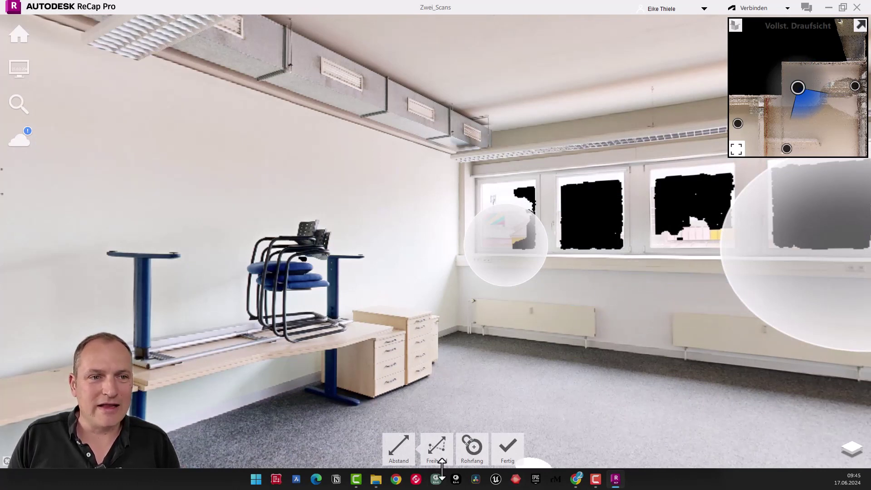
pyautogui.press('Escape')
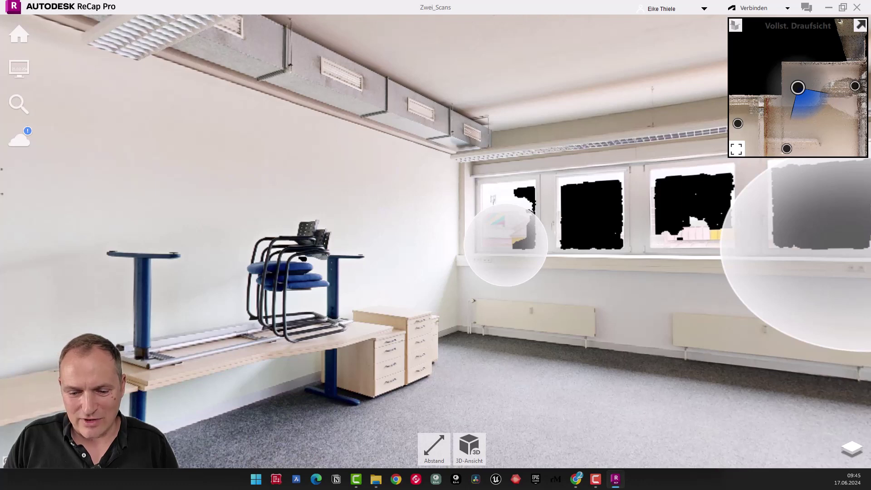
pyautogui.press('super')
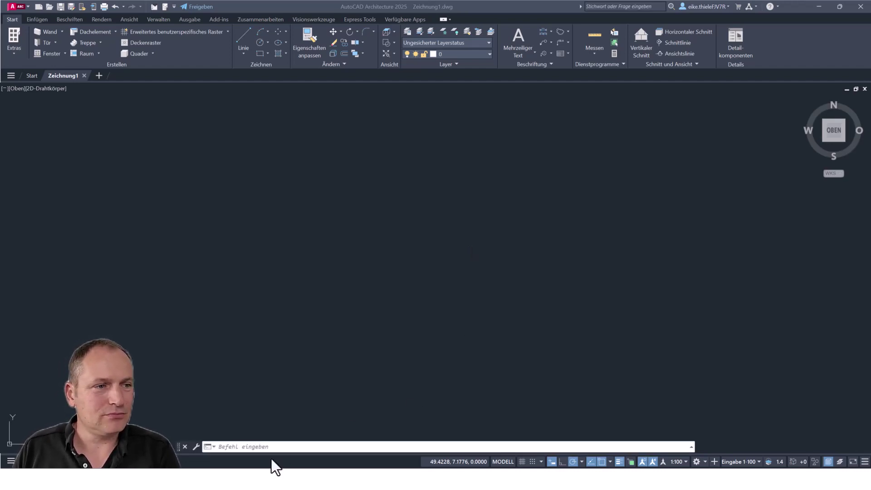
# Run PUNKTWOLKENZUORD from the command-line autocomplete to attach a point cloud
pyautogui.write('punktwolken')
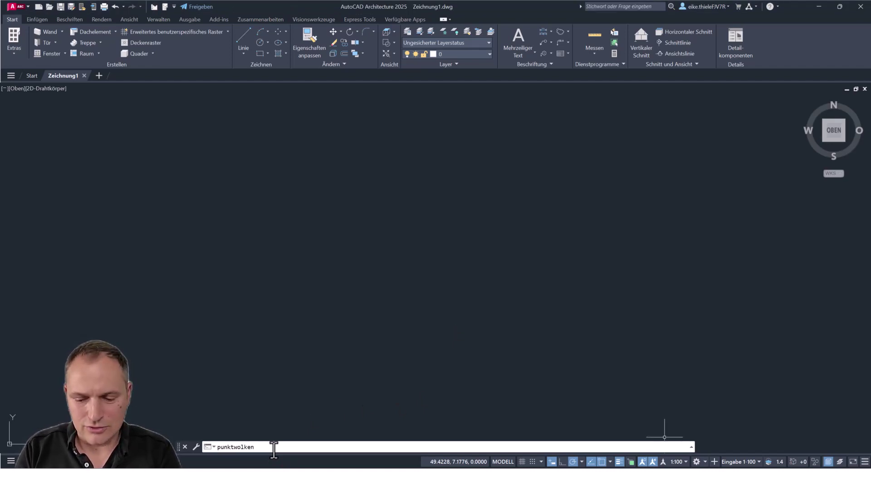
pyautogui.write('zu')
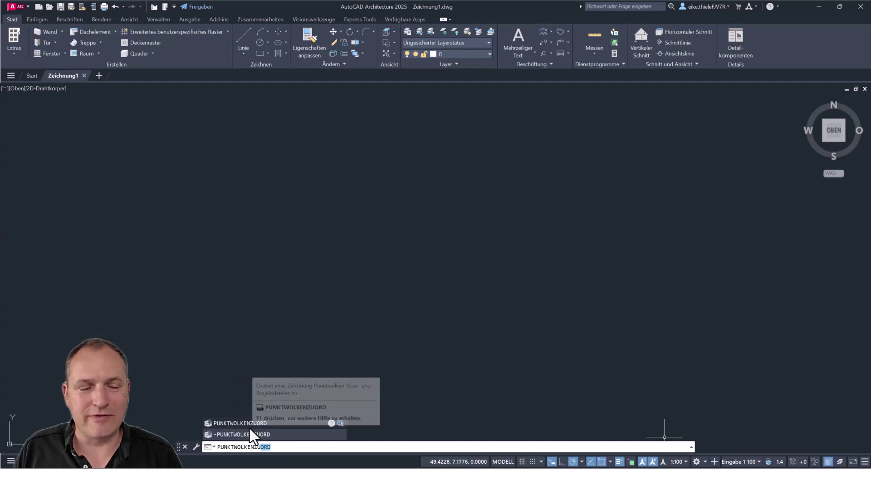
pyautogui.click(231, 423)
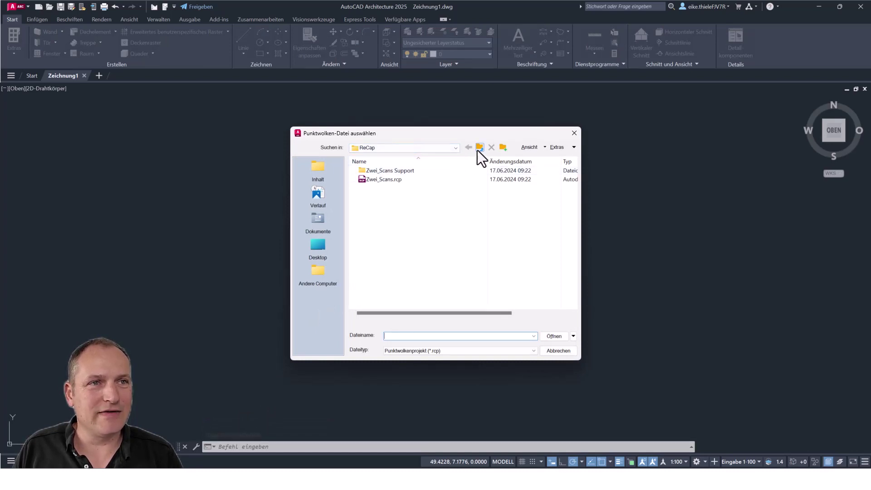
# Pick Zwei_Scans.rcp in the ReCap folder and open it as the point cloud
pyautogui.click(503, 148)
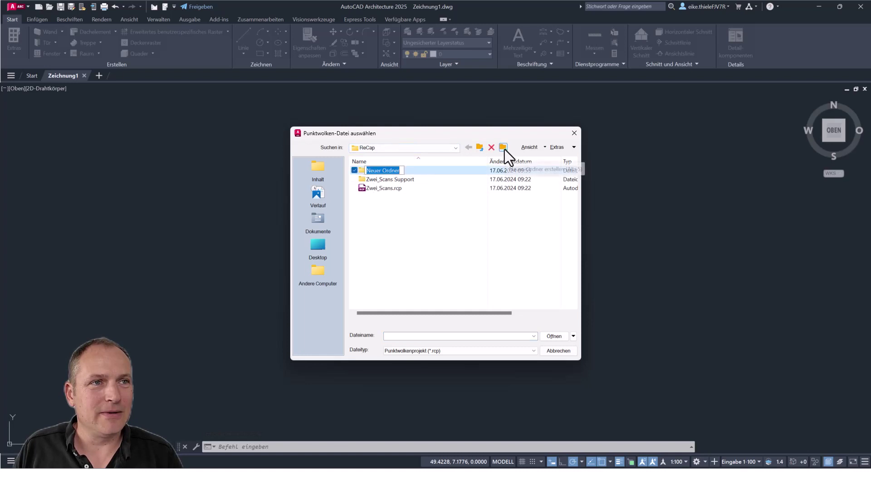
pyautogui.click(416, 222)
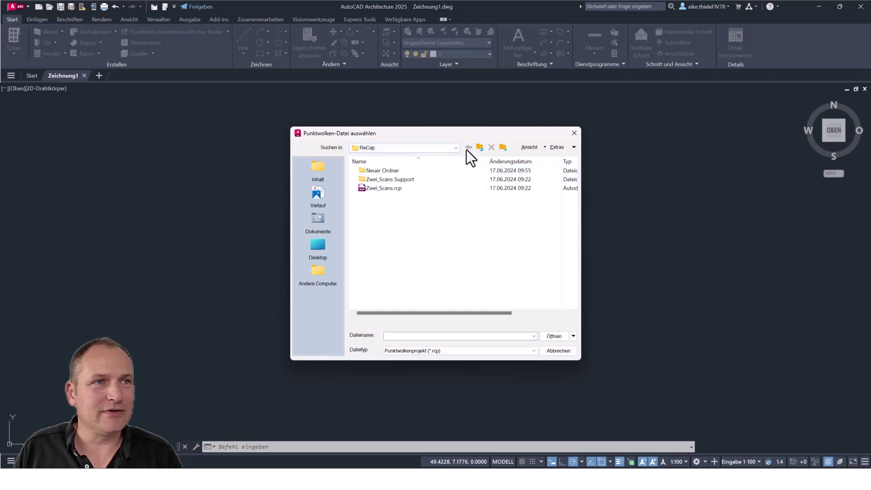
pyautogui.click(455, 148)
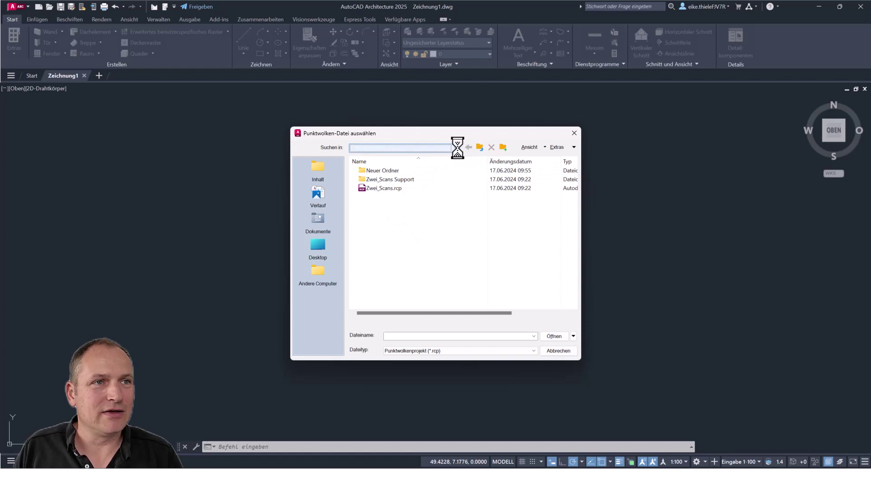
pyautogui.click(501, 233)
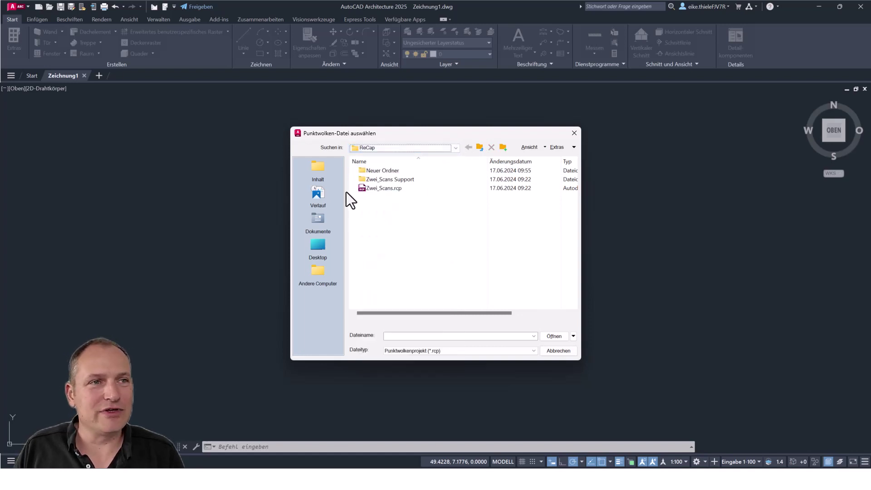
pyautogui.click(377, 189)
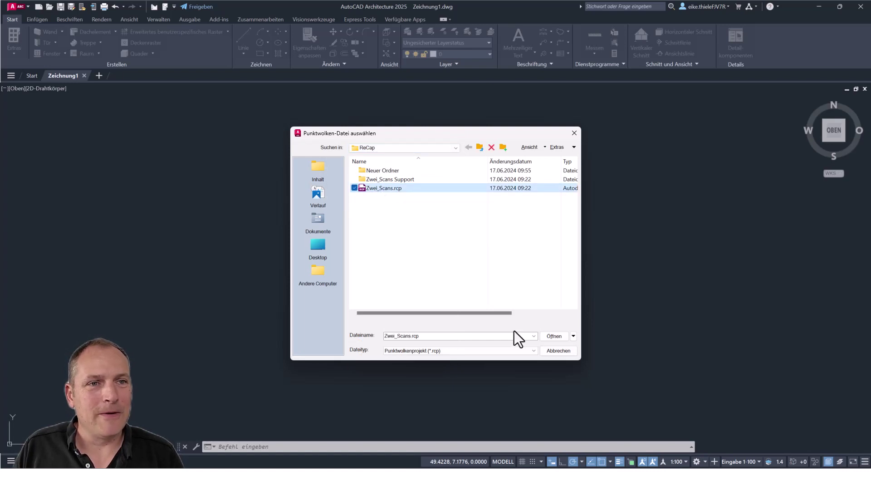
pyautogui.click(553, 336)
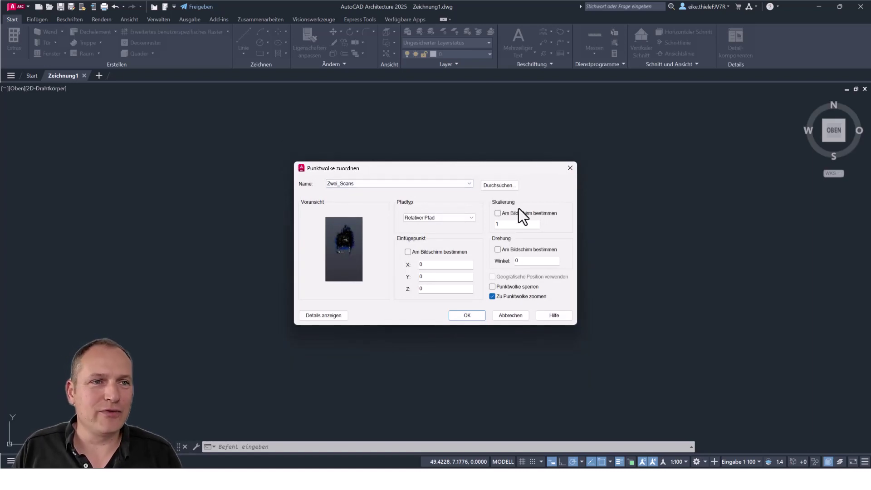
# Accept insertion point 0,0,0, scale 1 and rotation 0 to attach Zwei_Scans
pyautogui.click(464, 316)
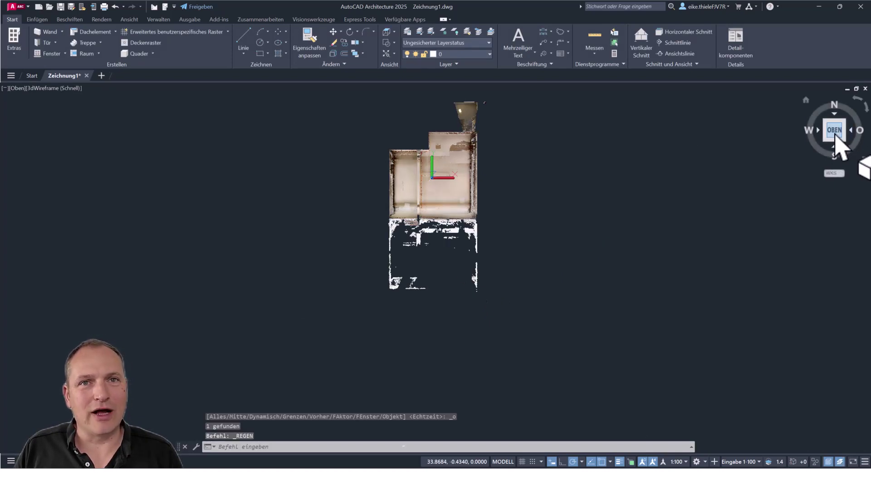
pyautogui.moveTo(831, 146)
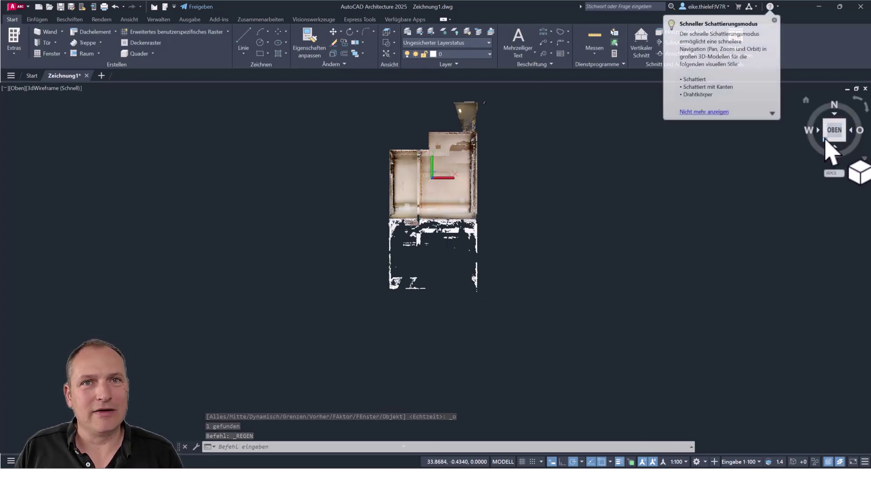
# View the attached Zwei_Scans cloud from an isometric ViewCube corner and zoom around it
pyautogui.click(824, 122)
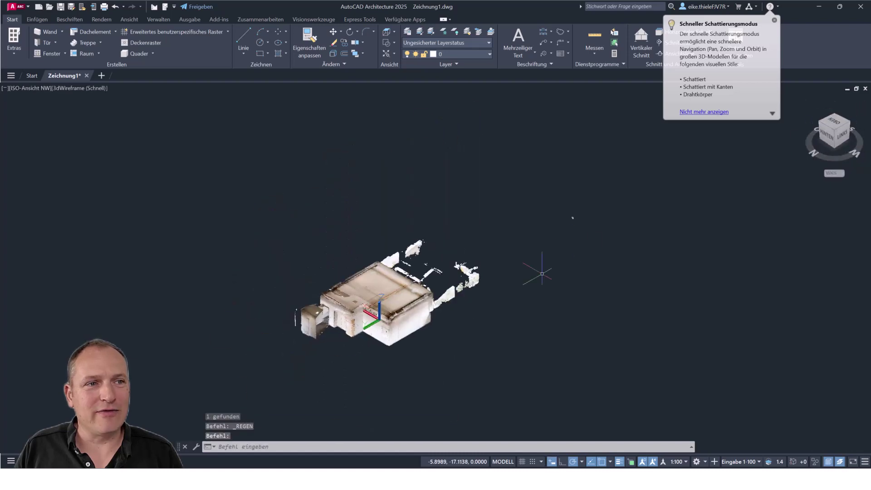
pyautogui.scroll(10, 383, 335)
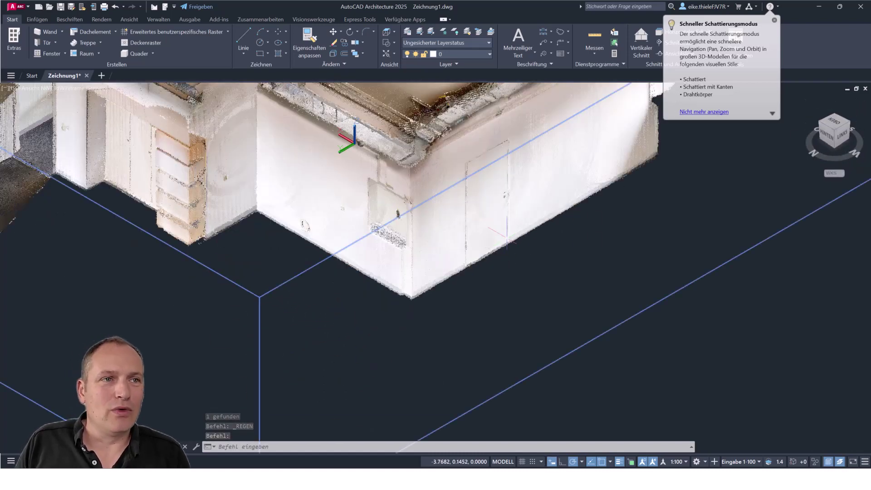
pyautogui.scroll(-5, 463, 344)
pyautogui.scroll(-4, 463, 345)
pyautogui.scroll(-2, 463, 344)
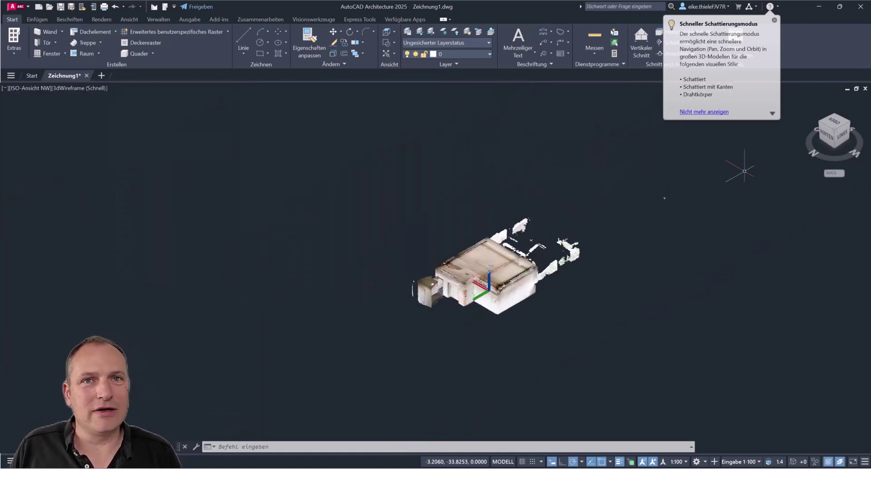
# Return to the OBEN top view and select the point cloud
pyautogui.moveTo(834, 131)
pyautogui.click(836, 123)
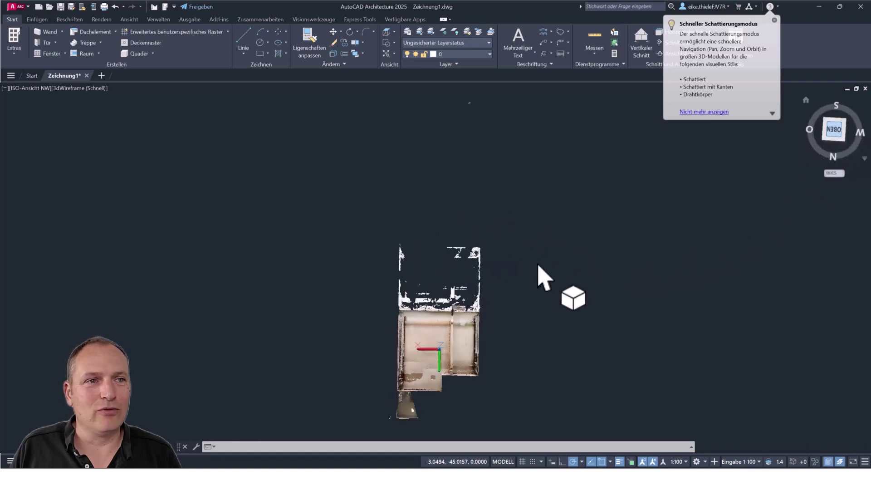
pyautogui.scroll(-3, 433, 296)
pyautogui.scroll(3, 435, 308)
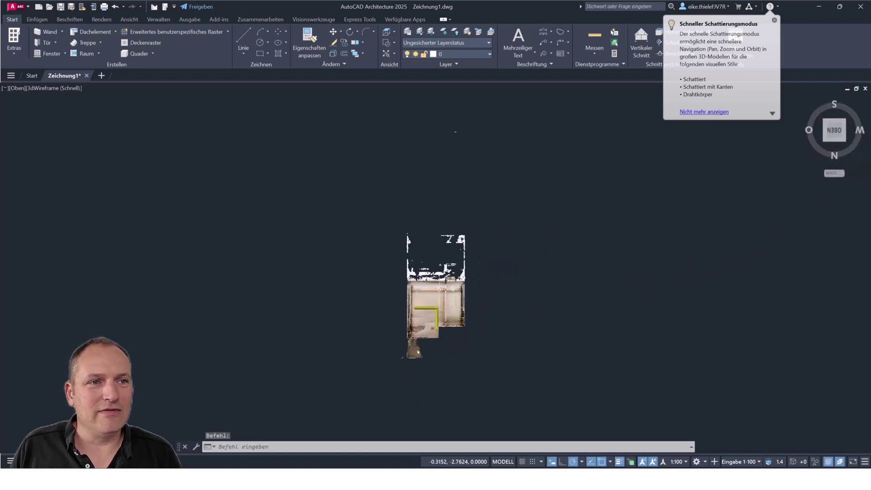
pyautogui.scroll(2, 436, 323)
pyautogui.click(443, 304)
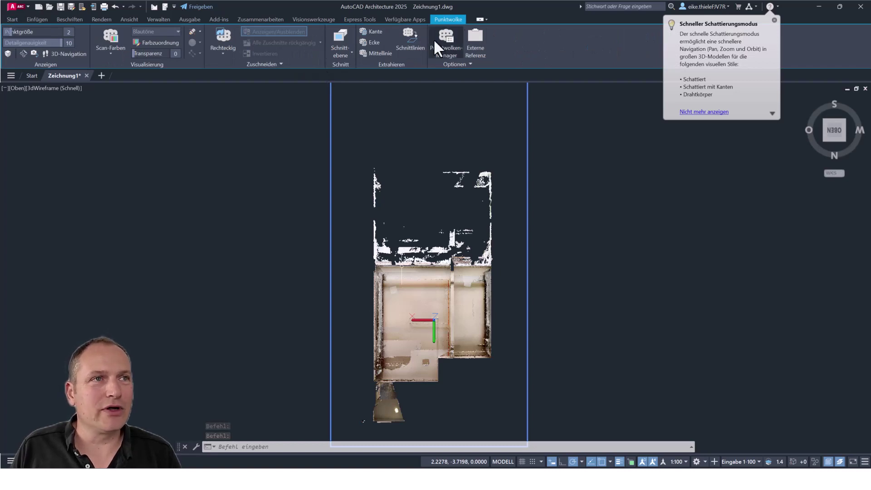
# Crop the cloud with a rectangle around the office rooms, then view it in NW isometric
pyautogui.click(221, 34)
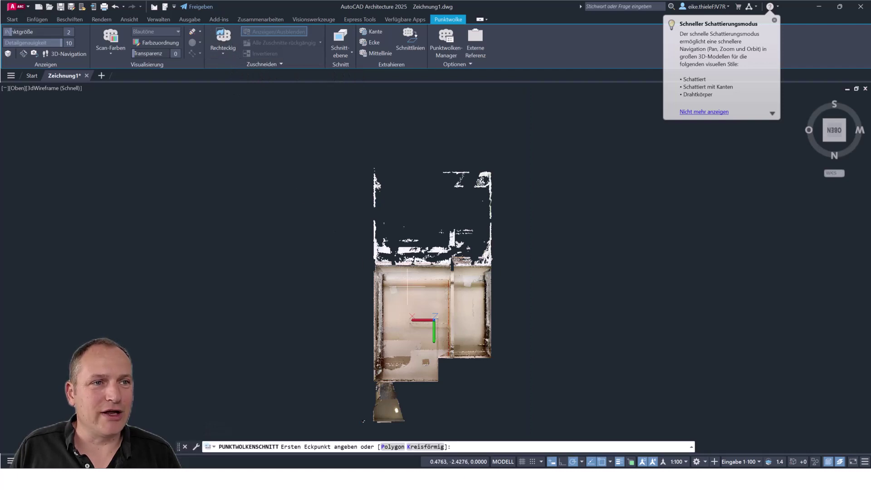
pyautogui.click(360, 256)
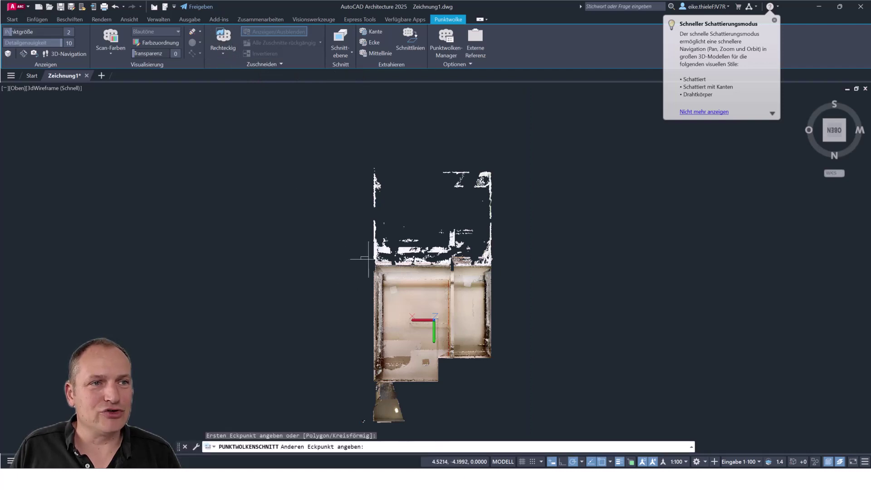
pyautogui.click(500, 385)
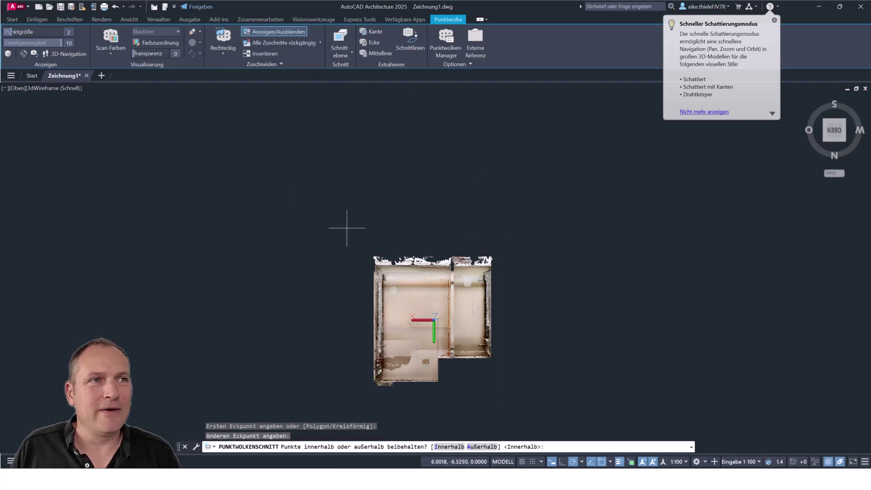
pyautogui.click(844, 145)
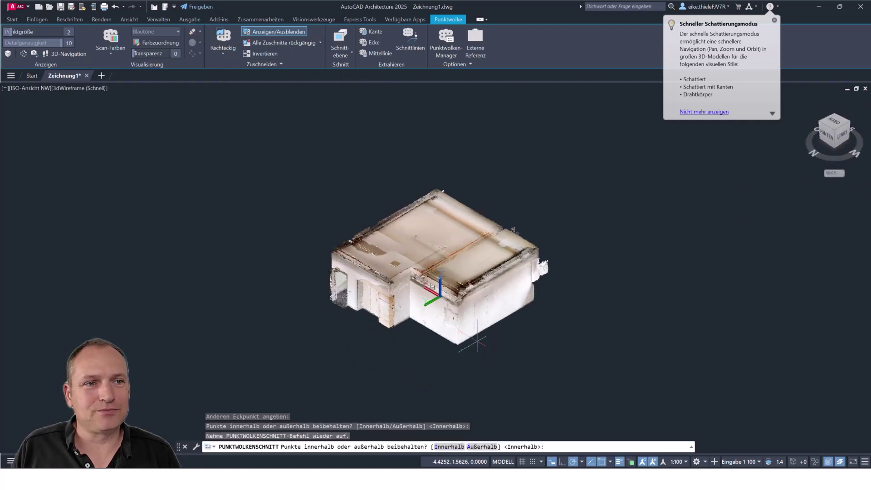
pyautogui.scroll(3, 443, 356)
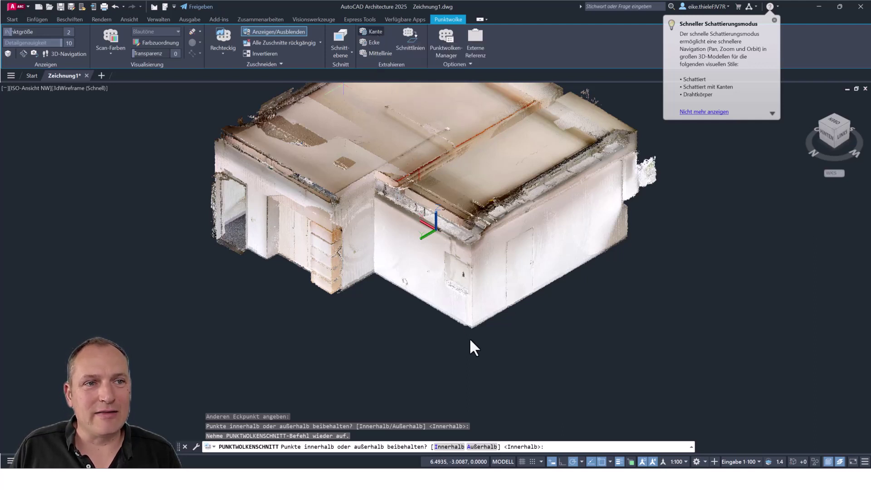
# Extract an edge line from two picked wall planes, check it, then begin corner extraction
pyautogui.click(375, 31)
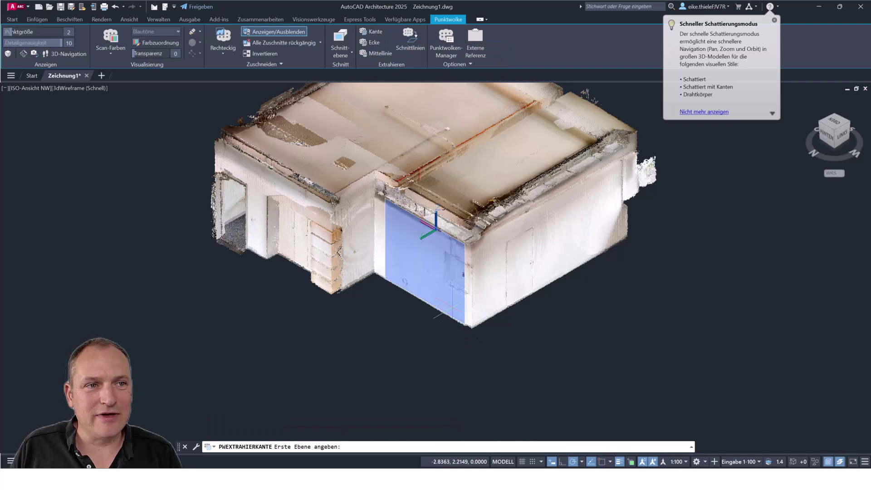
pyautogui.click(451, 303)
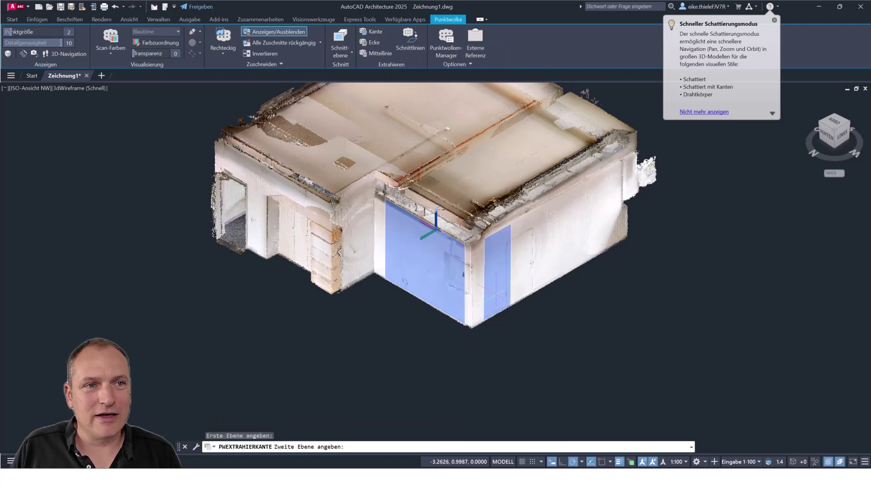
pyautogui.click(496, 292)
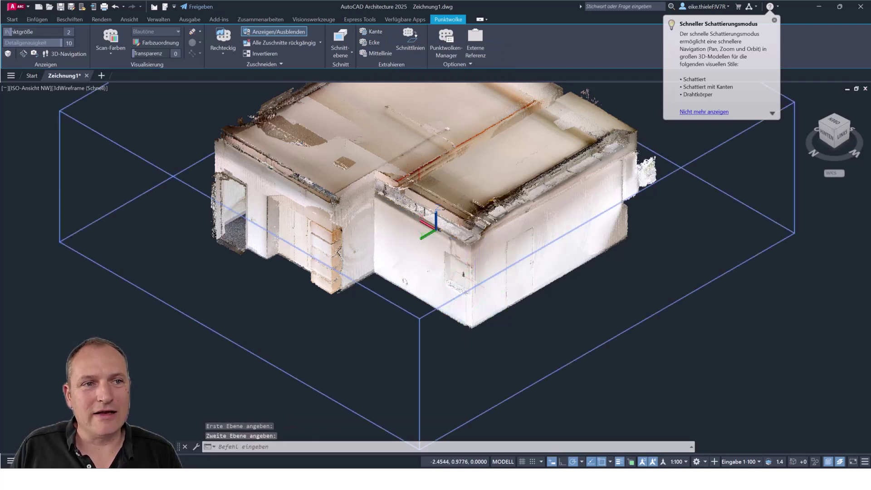
pyautogui.scroll(2, 471, 327)
pyautogui.scroll(3, 472, 327)
pyautogui.scroll(3, 471, 328)
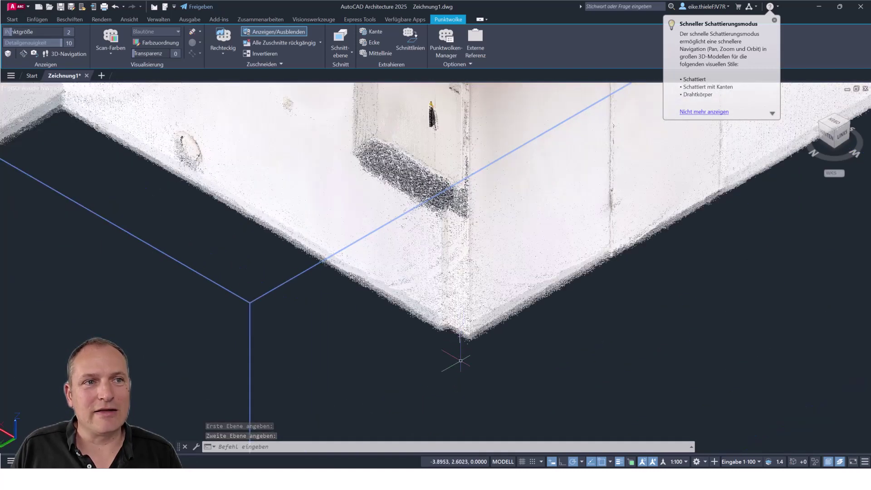
pyautogui.scroll(-4, 462, 338)
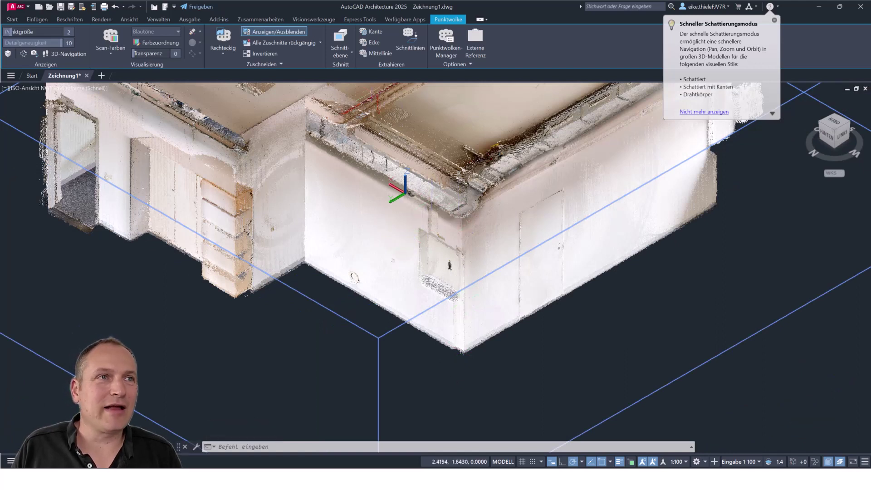
pyautogui.click(369, 44)
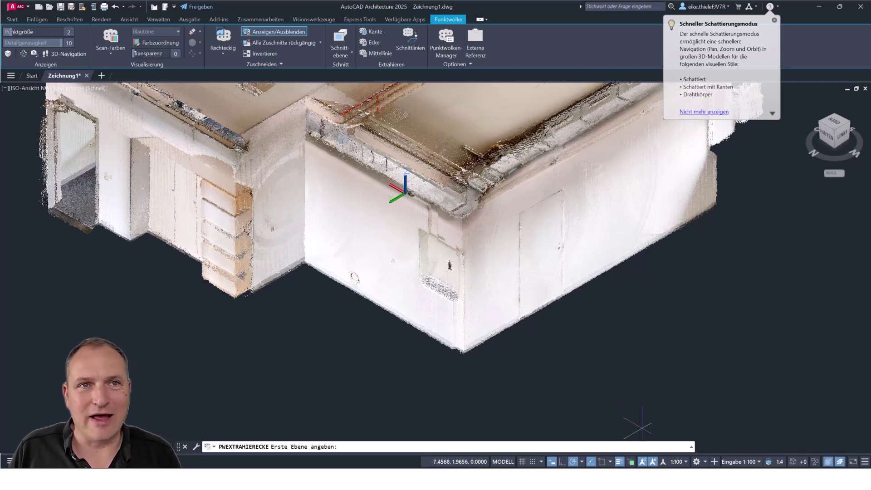
pyautogui.scroll(-5, 642, 428)
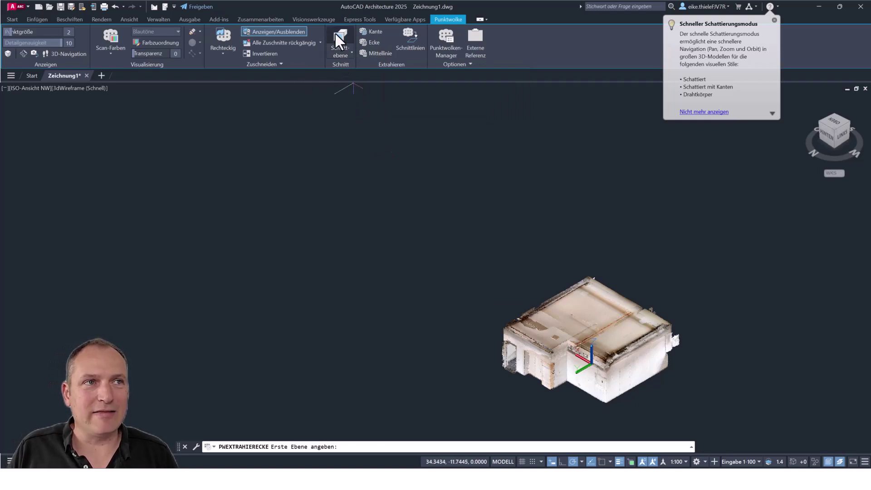
# Place an Oben horizontal section plane through the cloud and select it for editing
pyautogui.click(349, 51)
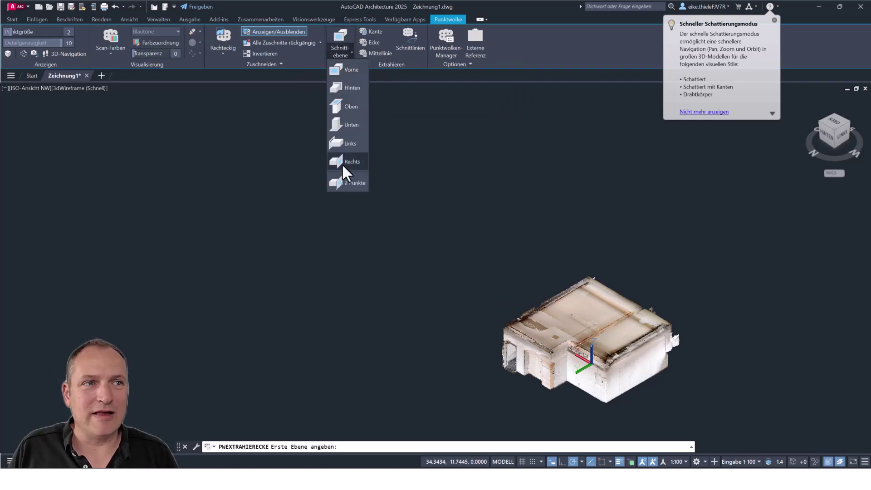
pyautogui.click(350, 109)
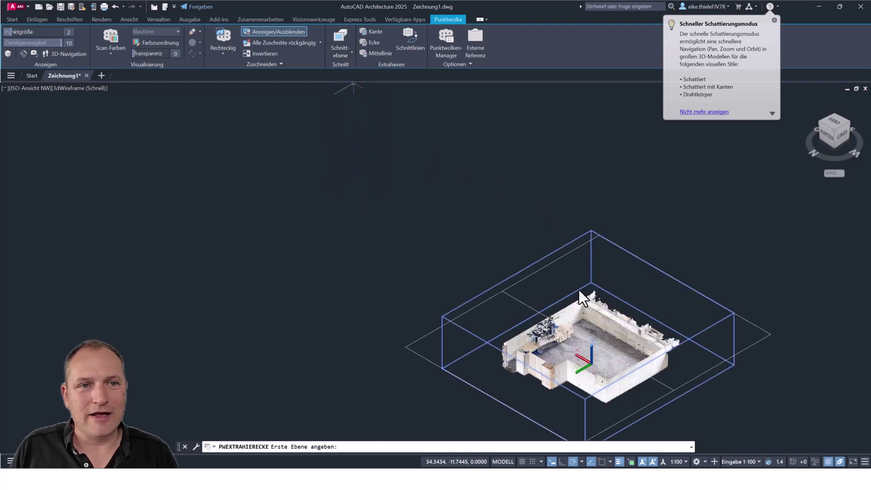
pyautogui.click(579, 290)
pyautogui.scroll(-2, 576, 300)
pyautogui.scroll(2, 573, 311)
pyautogui.scroll(1, 574, 312)
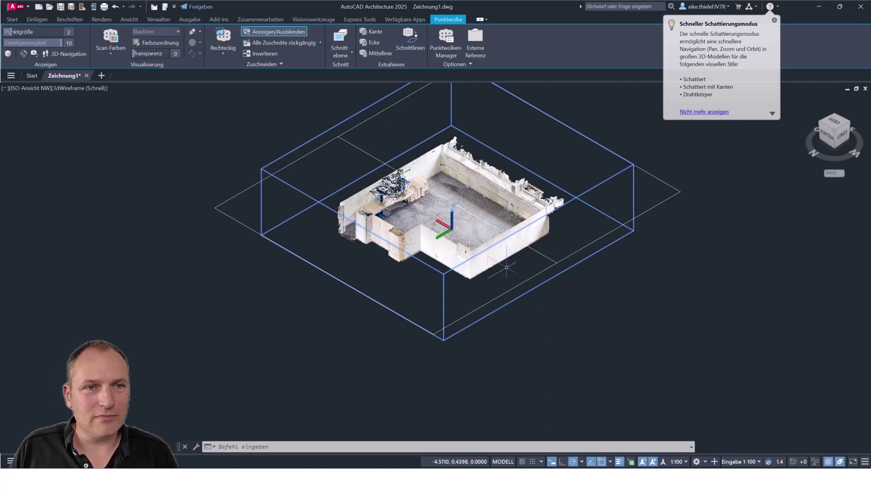
pyautogui.press('Escape')
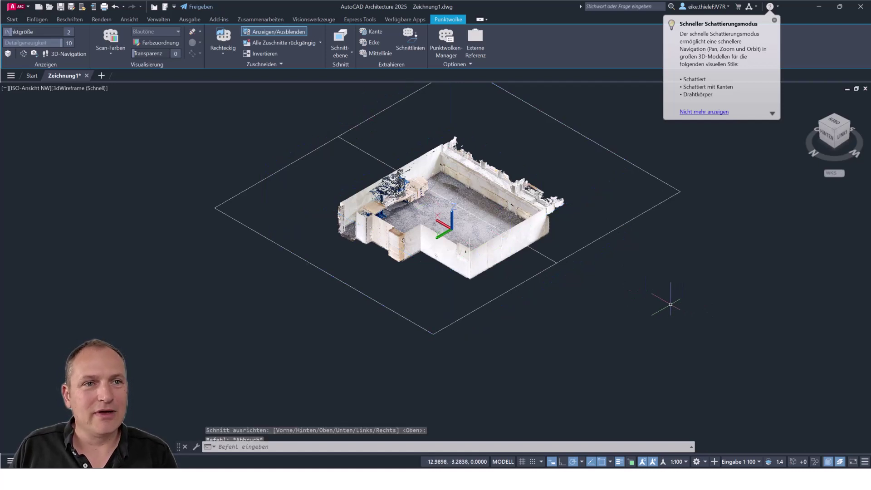
pyautogui.click(538, 252)
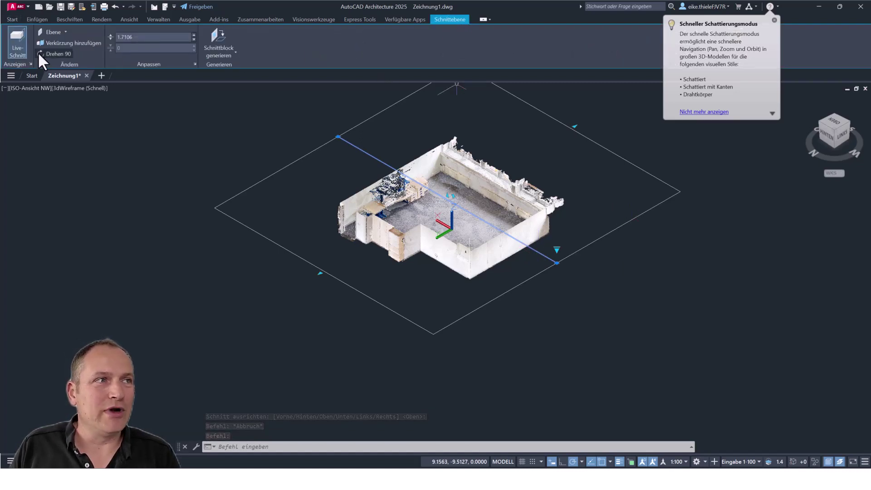
# Set the section plane to a Kappen slice at height 1.0106 and view it from the top
pyautogui.click(67, 32)
pyautogui.click(58, 67)
pyautogui.click(175, 46)
pyautogui.write('.1')
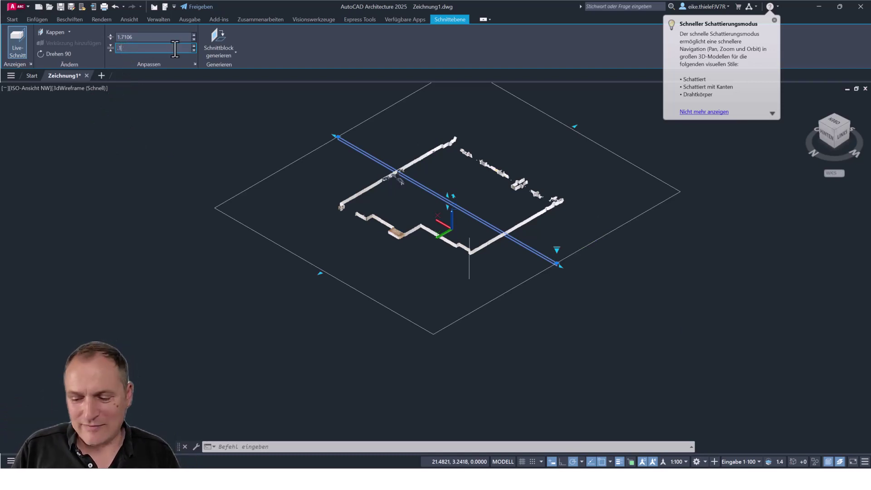
pyautogui.press('Return')
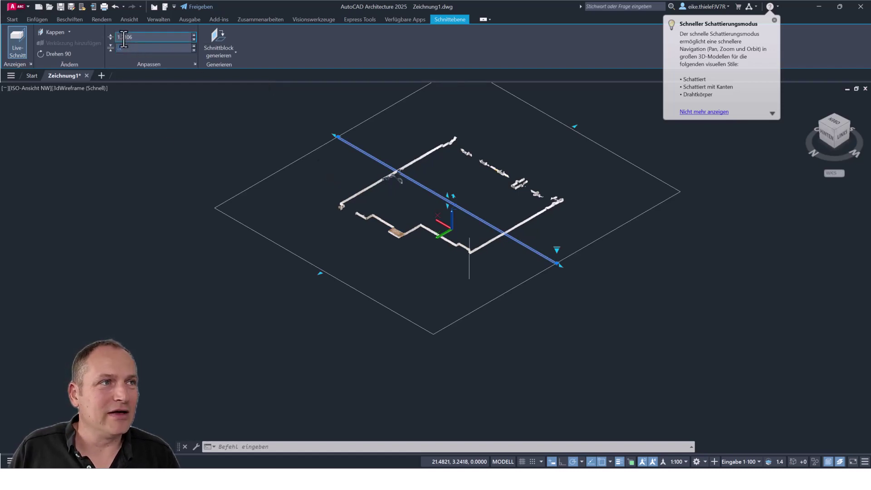
pyautogui.click(180, 38)
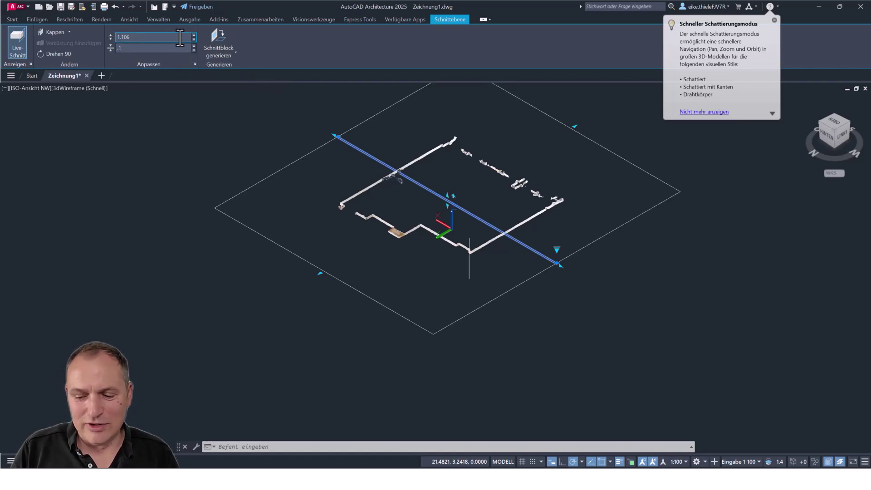
pyautogui.write('0')
pyautogui.press('Tab')
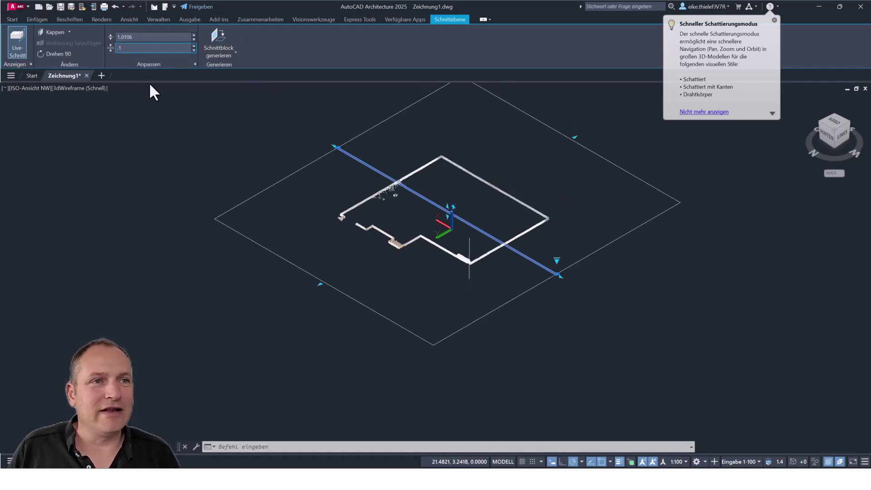
pyautogui.scroll(2, 502, 263)
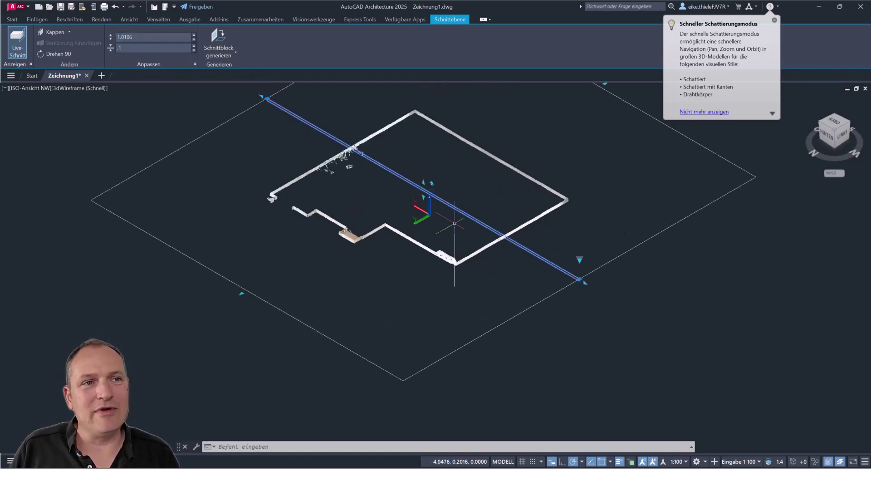
pyautogui.moveTo(831, 140)
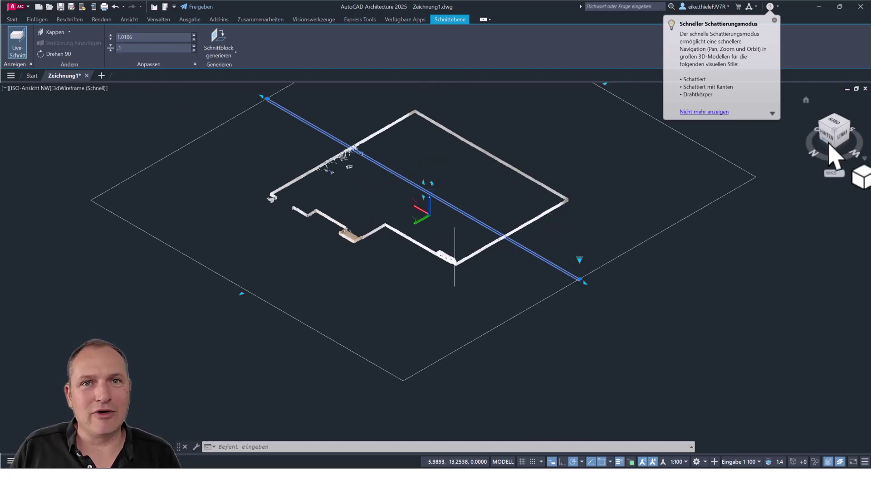
pyautogui.click(833, 125)
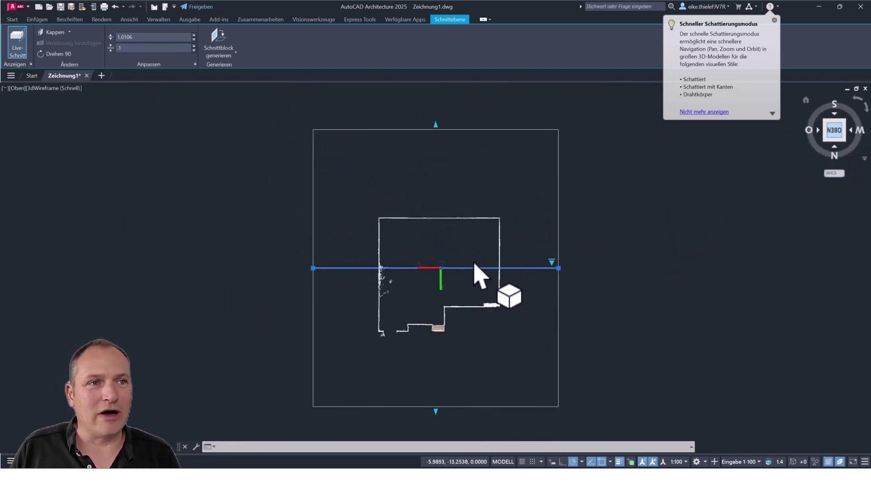
# Return to the Start tab and zoom in on the sliced floor outline
pyautogui.click(31, 19)
pyautogui.click(12, 19)
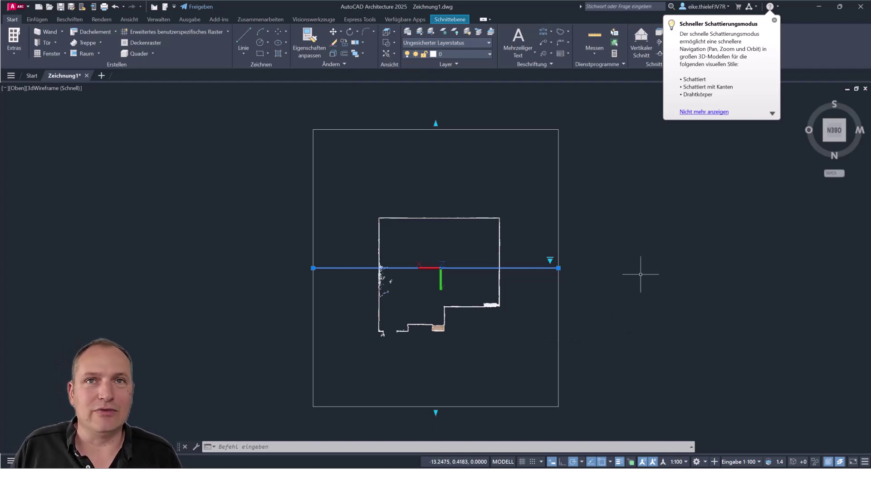
pyautogui.scroll(3, 471, 306)
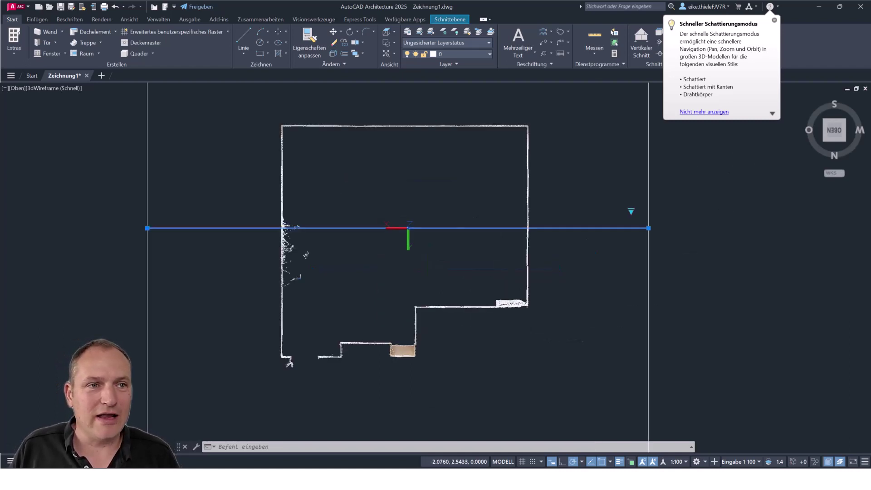
pyautogui.scroll(2, 474, 305)
pyautogui.scroll(2, 479, 302)
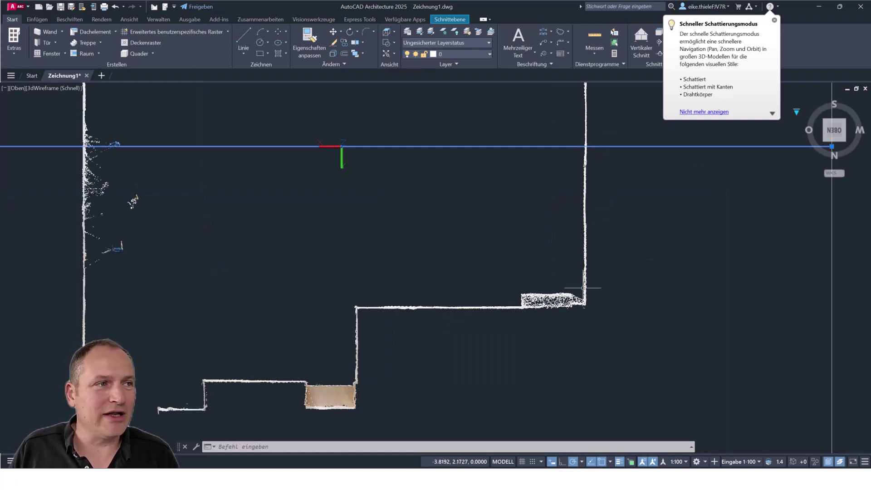
# Zoom back out and quit AutoCAD Architecture without saving the drawing
pyautogui.scroll(-5, 582, 285)
pyautogui.scroll(-3, 583, 286)
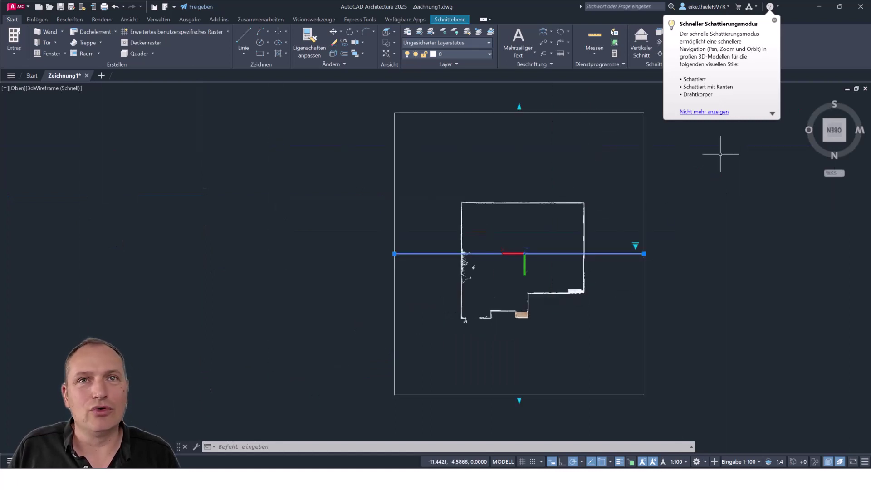
pyautogui.click(860, 10)
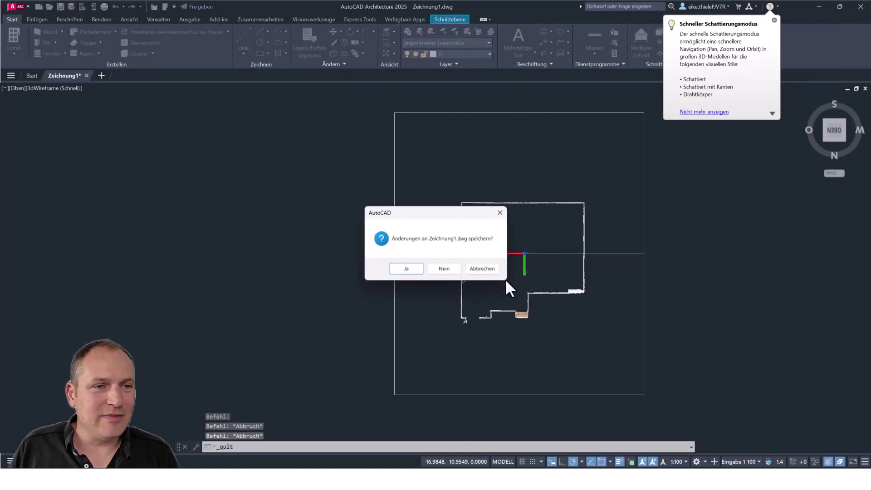
pyautogui.click(442, 269)
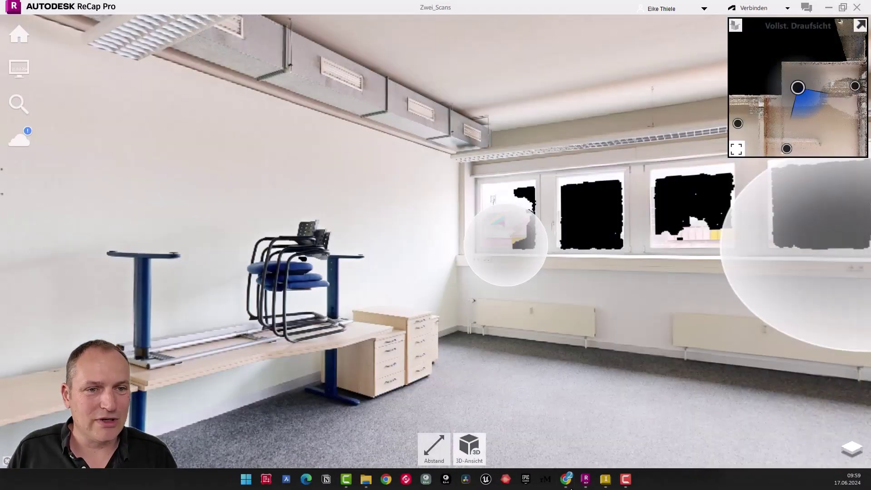
# In Inventor, create a new Baugruppe (.iam) assembly, Baugruppe1
pyautogui.click(605, 480)
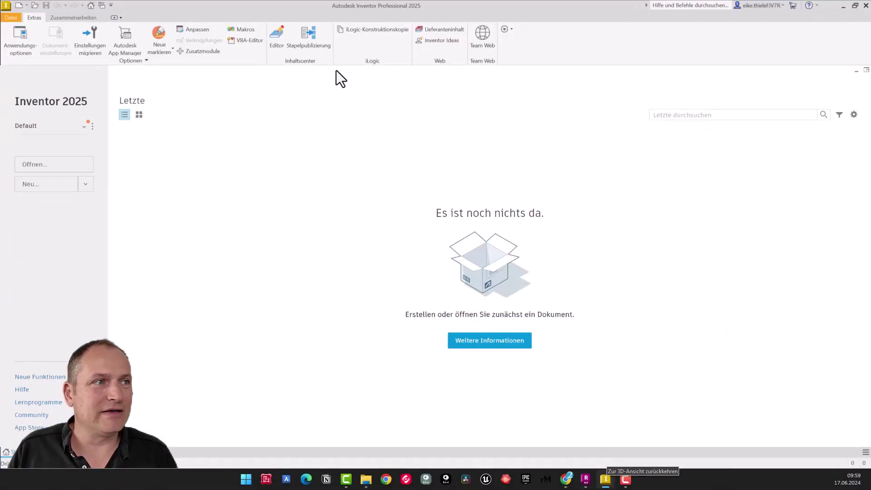
pyautogui.click(86, 185)
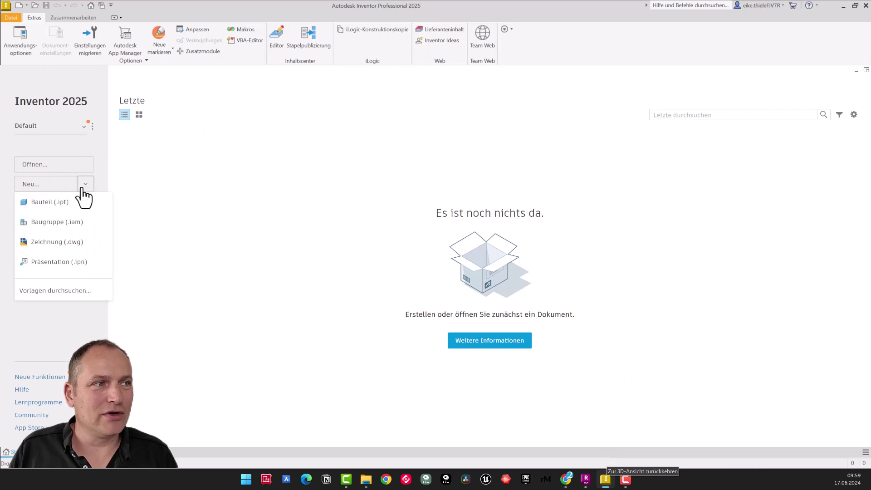
pyautogui.click(63, 225)
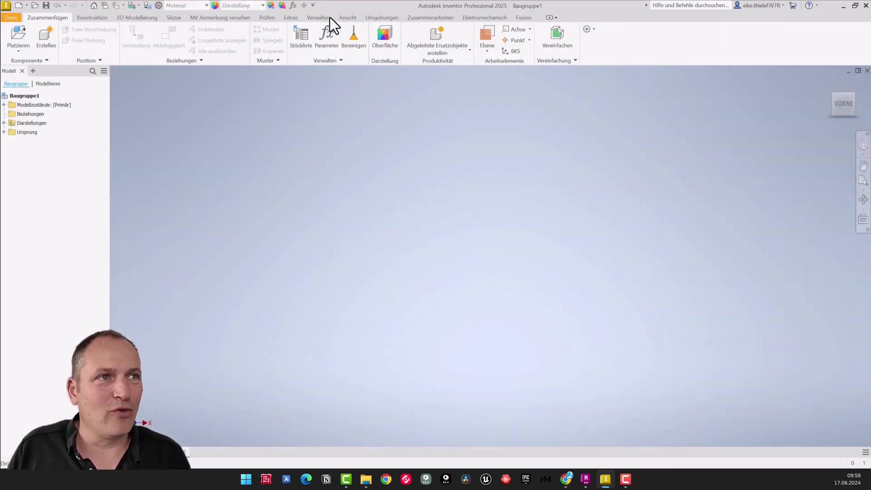
# Load Zwei_Scans.rcp as a point cloud, then cancel the first placement attempt
pyautogui.click(320, 18)
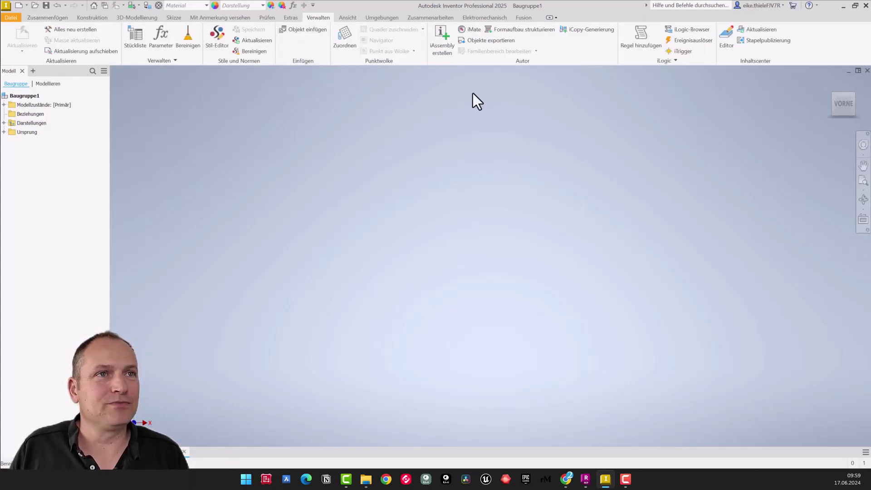
pyautogui.click(347, 36)
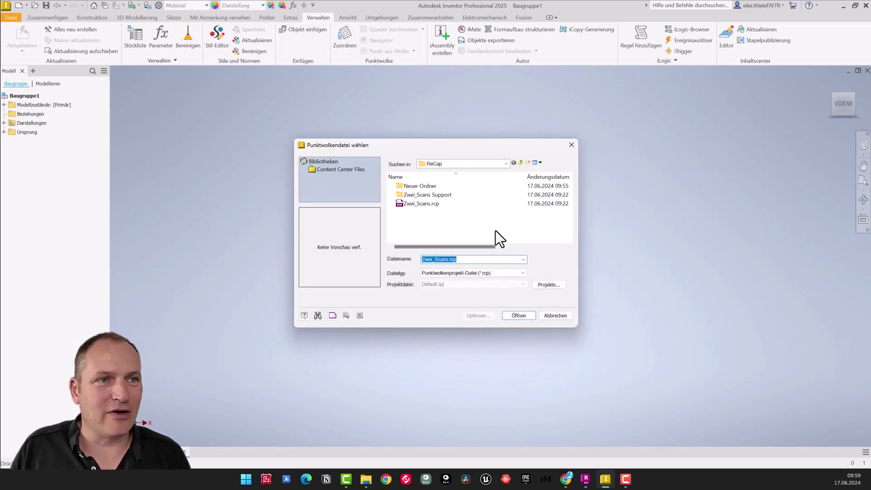
pyautogui.click(425, 204)
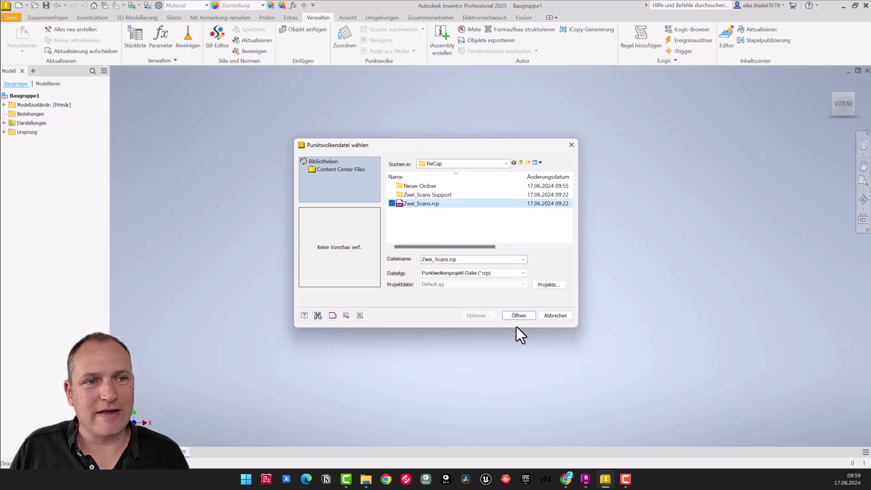
pyautogui.click(520, 316)
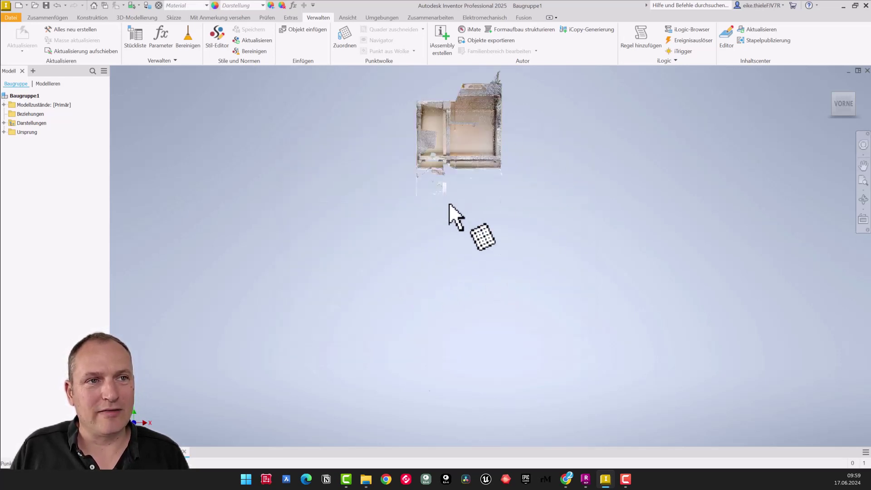
pyautogui.click(472, 251)
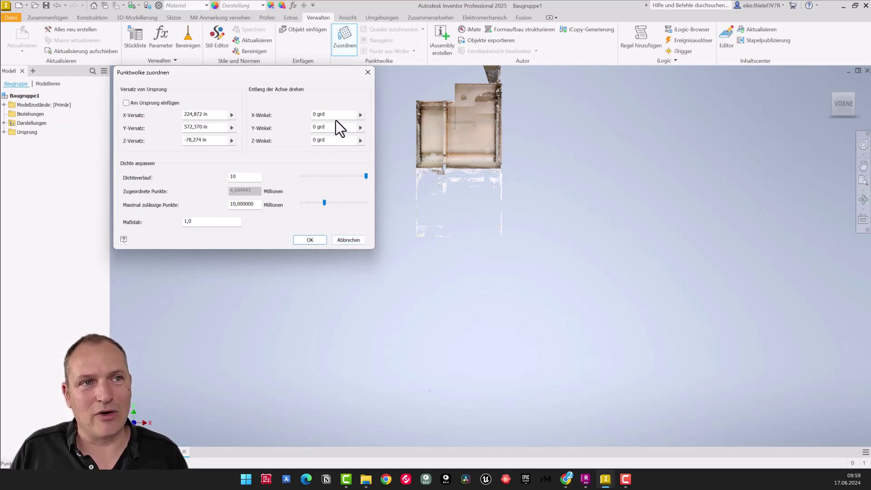
pyautogui.click(349, 241)
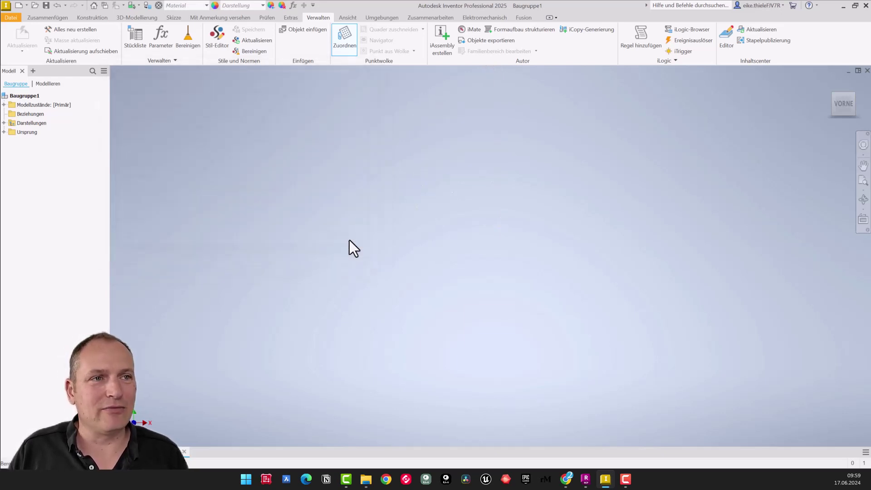
# Reattach Zwei_Scans.rcp, place it in the viewport and confirm in Punktwolke zuordnen
pyautogui.click(340, 38)
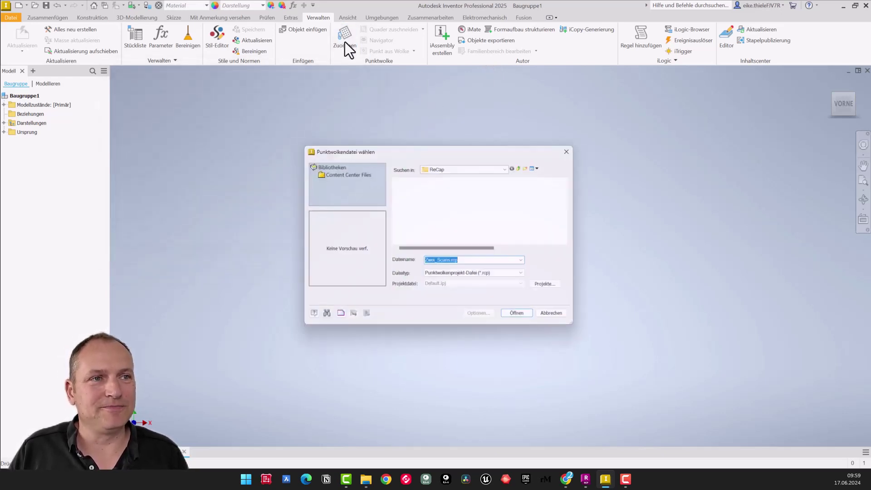
pyautogui.click(413, 204)
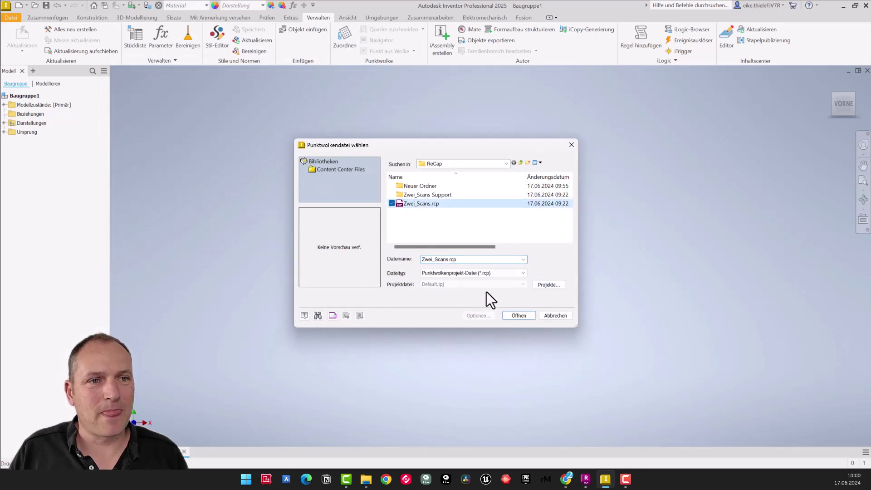
pyautogui.click(513, 315)
pyautogui.click(449, 302)
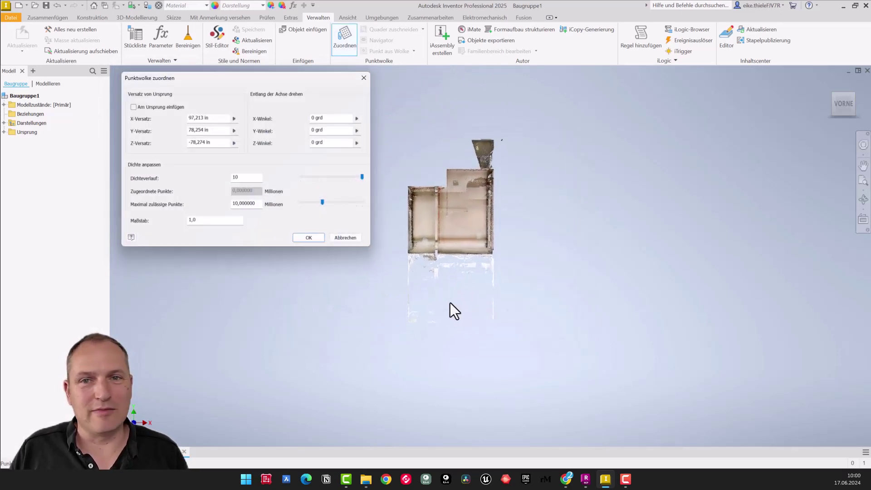
pyautogui.click(309, 237)
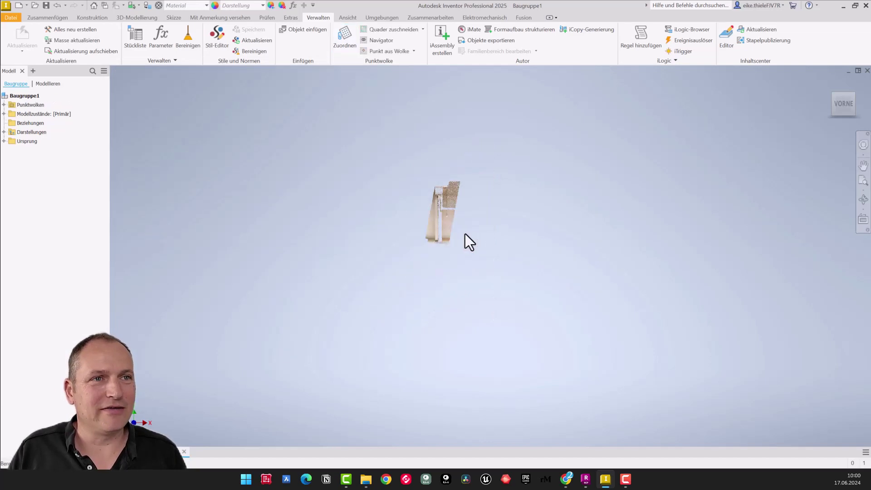
# Zoom on the office scan and view it isometrically, then from the left side
pyautogui.scroll(-3, 436, 200)
pyautogui.scroll(3, 437, 200)
pyautogui.scroll(4, 438, 202)
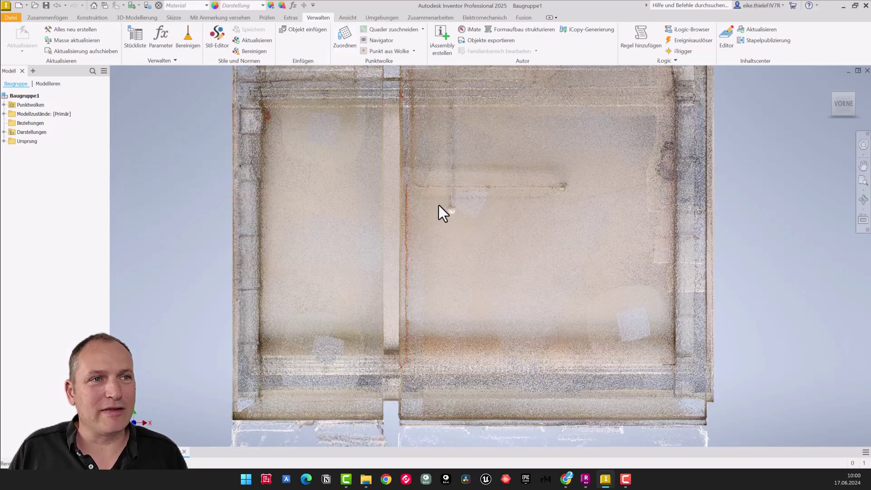
pyautogui.scroll(-4, 439, 207)
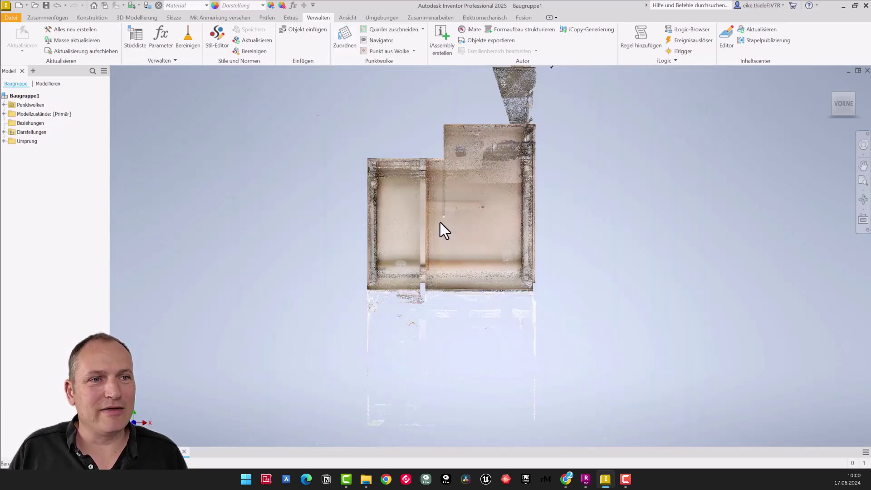
pyautogui.click(834, 114)
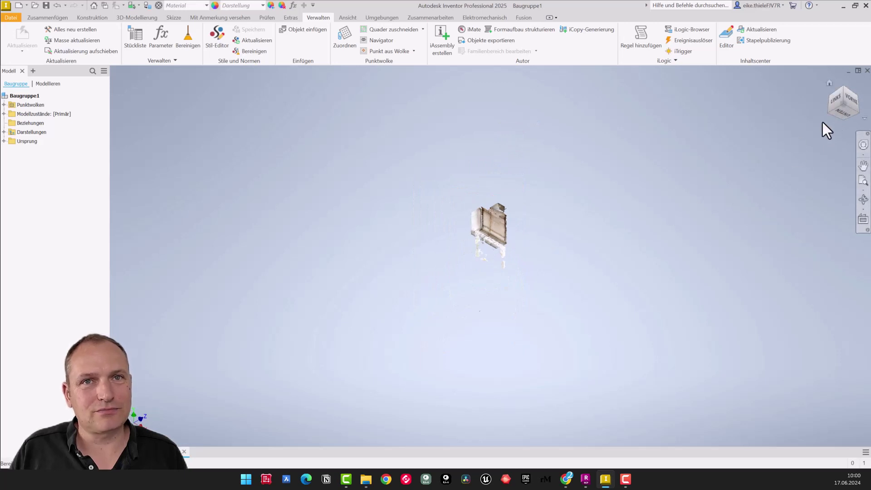
pyautogui.click(837, 106)
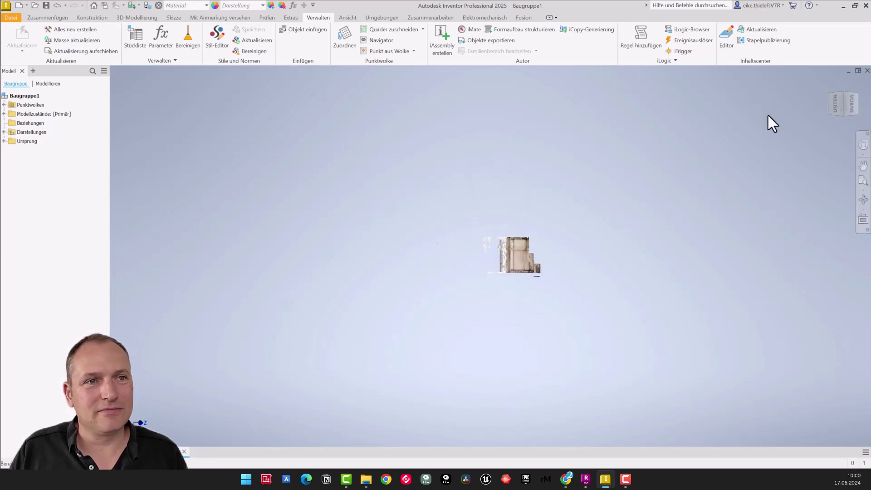
# Free-orbit the scan into a tilted view from behind and zoom in
pyautogui.click(863, 200)
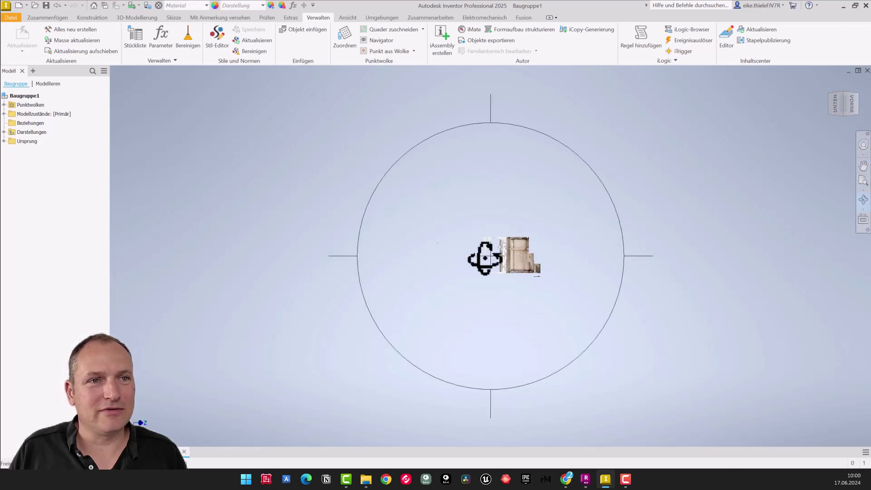
pyautogui.moveTo(529, 245); pyautogui.dragTo(535, 279)
pyautogui.moveTo(491, 219)
pyautogui.mouseDown()
pyautogui.moveTo(546, 208)
pyautogui.moveTo(525, 223)
pyautogui.moveTo(489, 189)
pyautogui.moveTo(496, 268)
pyautogui.moveTo(488, 292)
pyautogui.mouseUp()
pyautogui.scroll(3, 484, 290)
pyautogui.scroll(3, 477, 277)
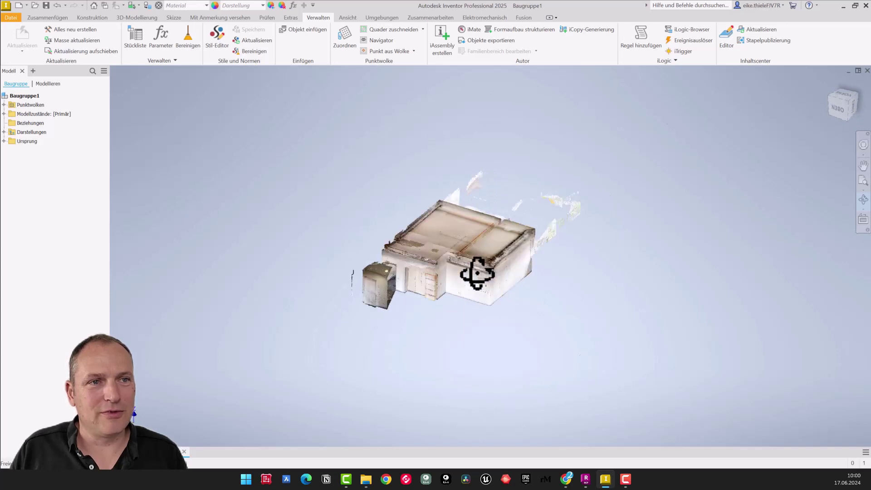
pyautogui.scroll(2, 474, 269)
pyautogui.scroll(3, 476, 269)
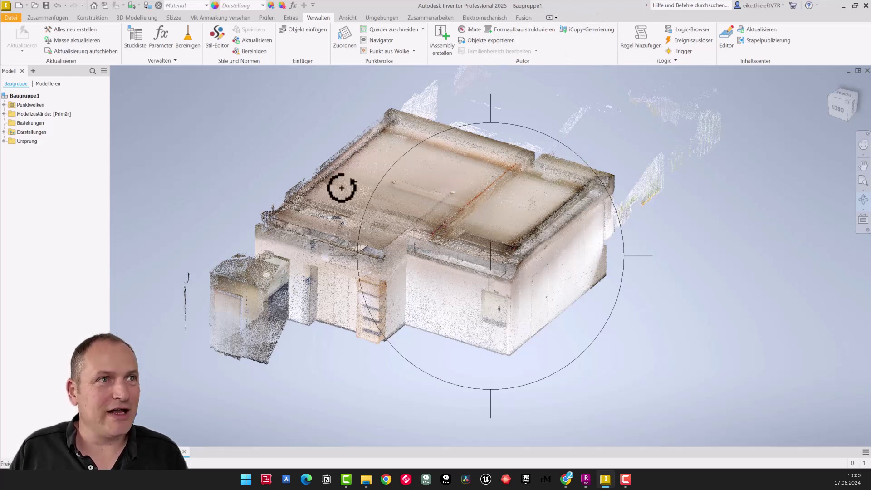
pyautogui.press('Escape')
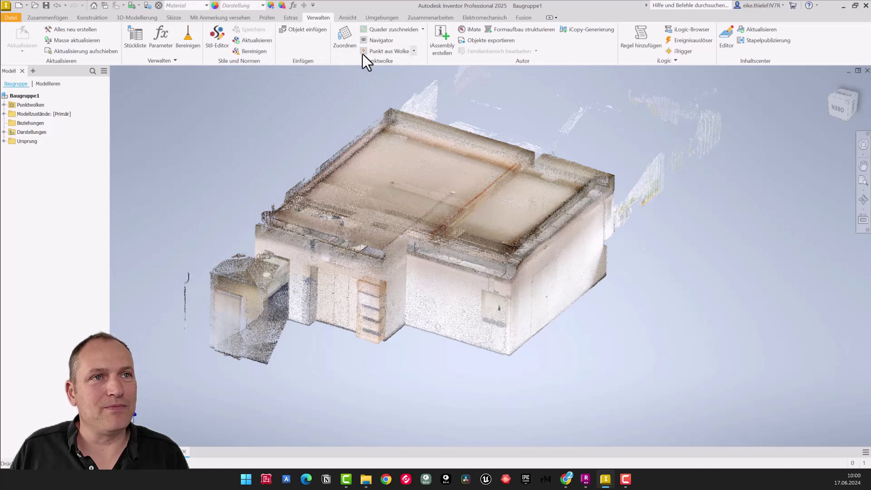
# Create two work planes from the cloud on the front and right walls
pyautogui.click(414, 51)
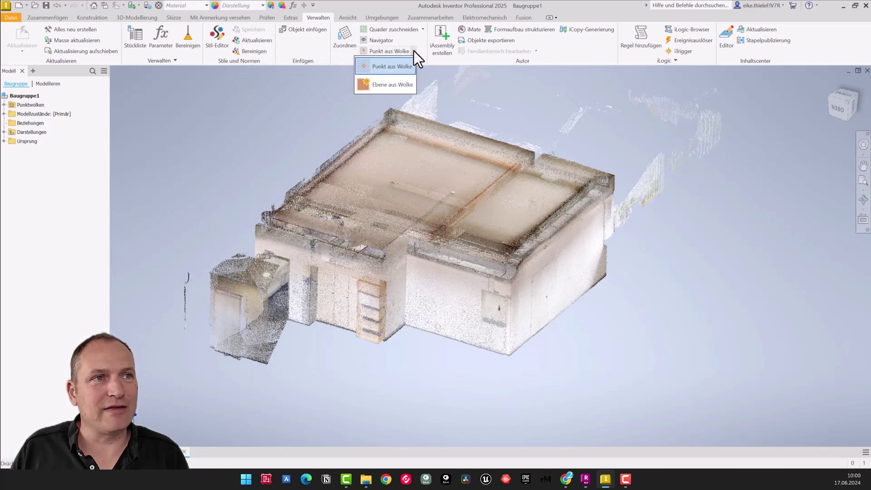
pyautogui.click(392, 85)
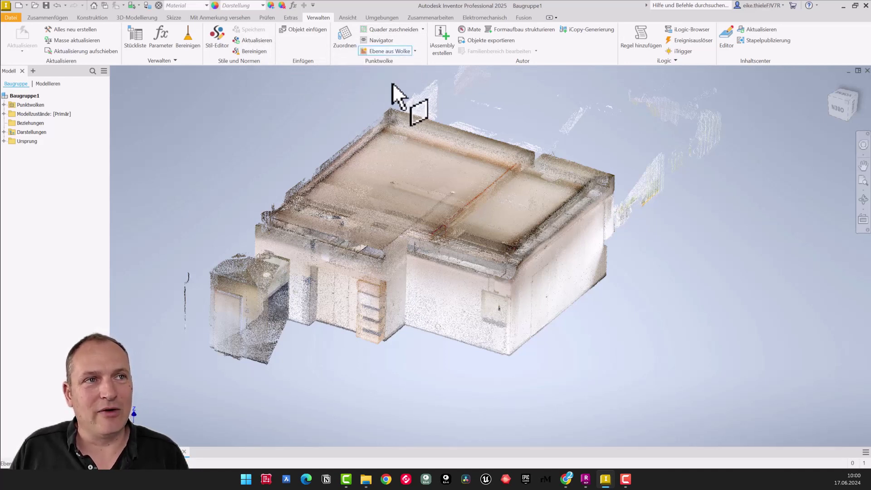
pyautogui.click(443, 285)
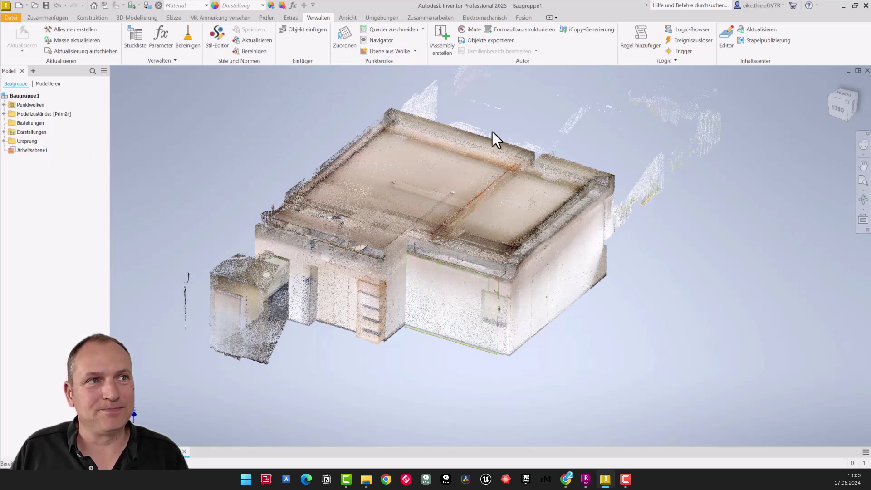
pyautogui.click(374, 51)
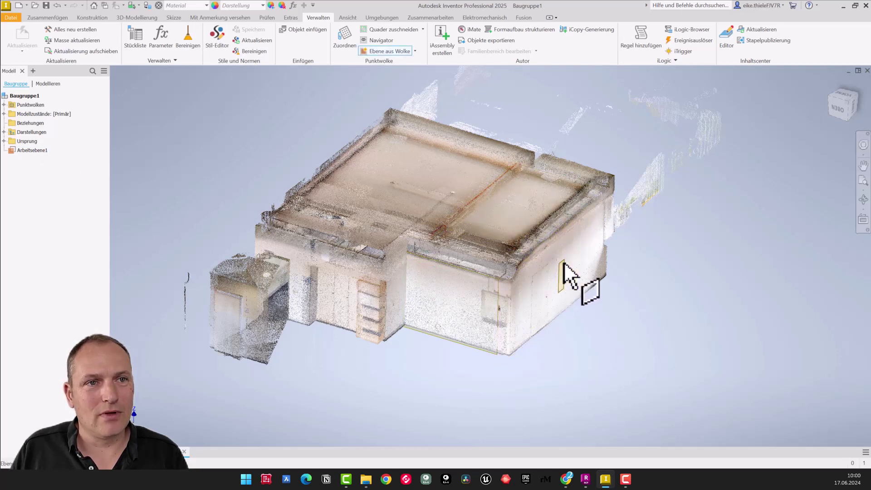
pyautogui.click(580, 258)
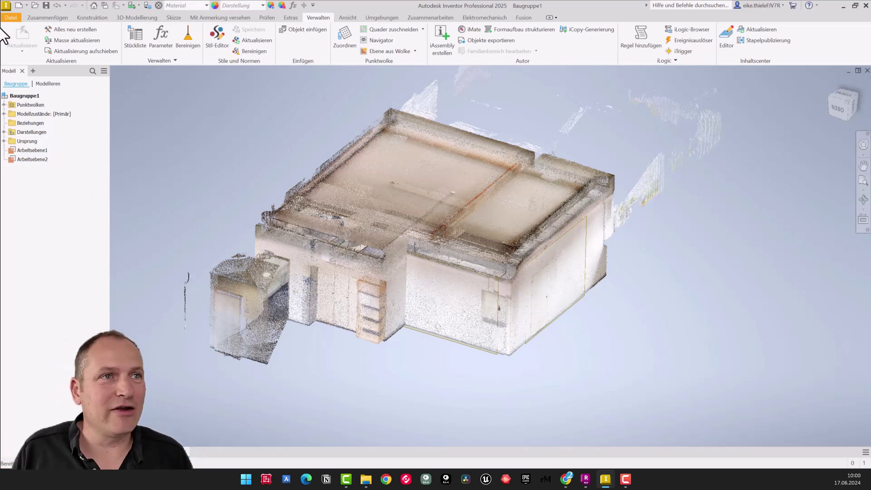
# Create a work point from the point cloud, then close Baugruppe1
pyautogui.click(415, 52)
pyautogui.click(390, 69)
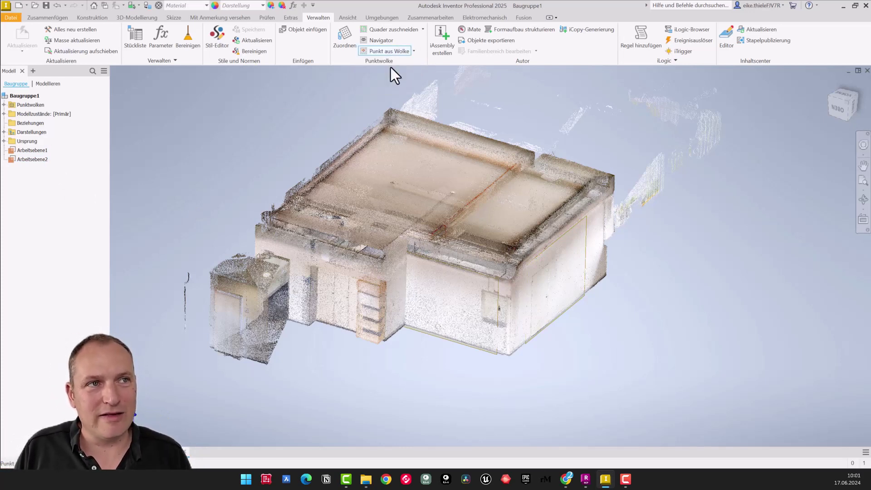
pyautogui.click(511, 214)
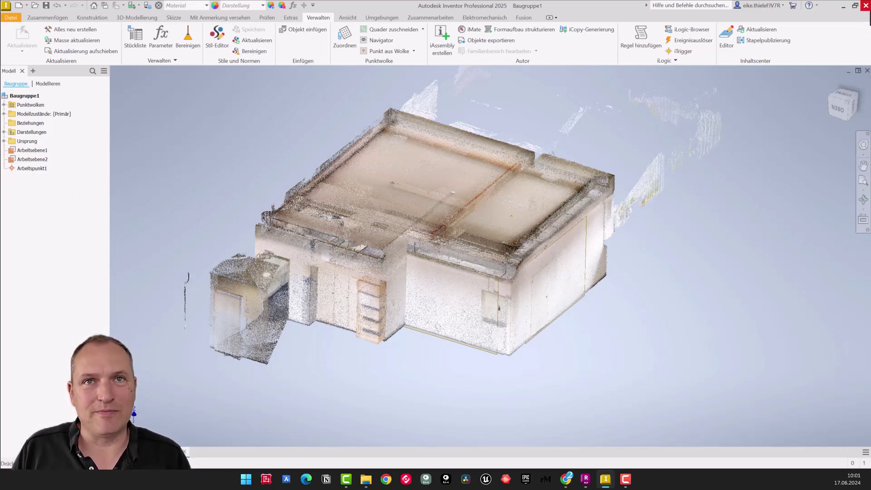
pyautogui.click(865, 6)
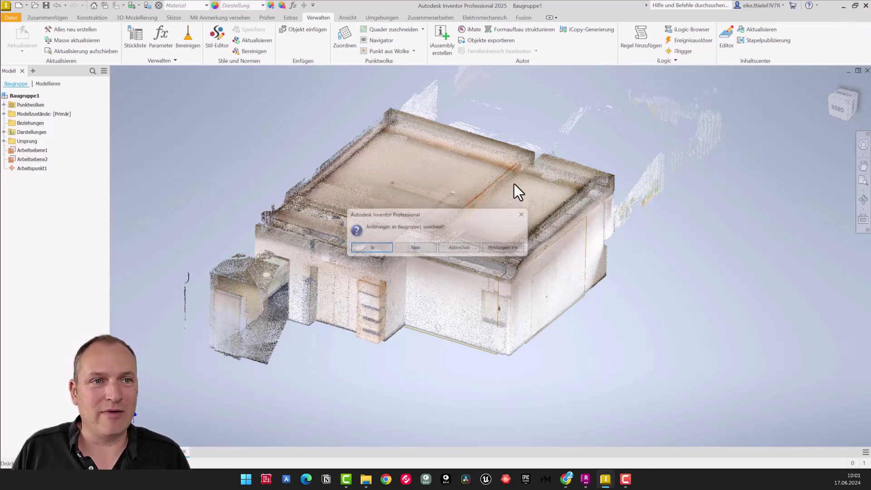
# Discard the assembly changes and search the Start menu for 'revit'
pyautogui.click(427, 252)
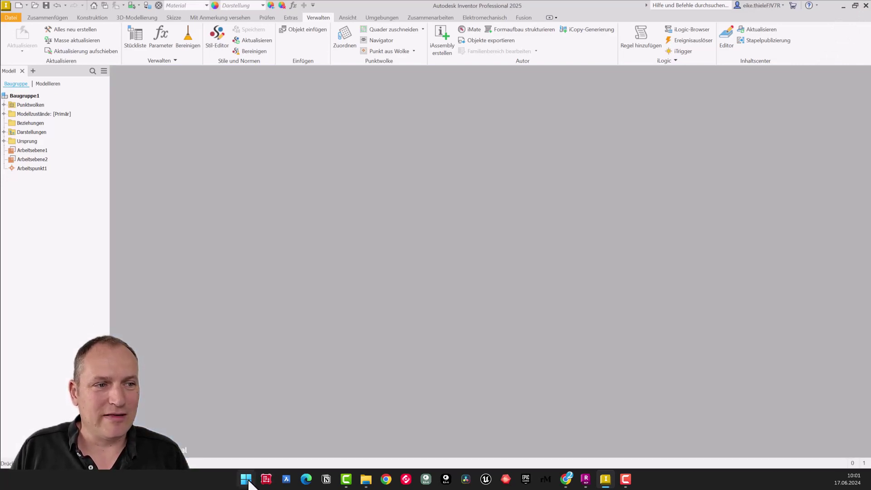
pyautogui.click(248, 482)
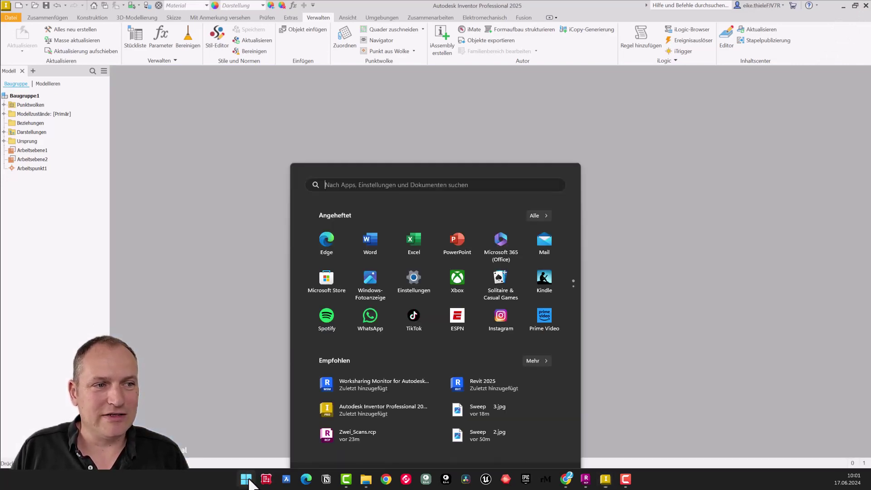
pyautogui.write('rev')
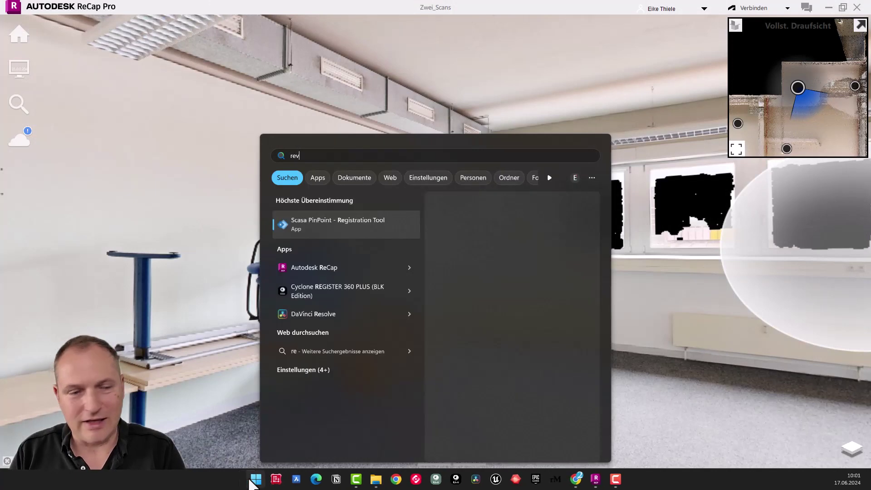
pyautogui.write('it 2025')
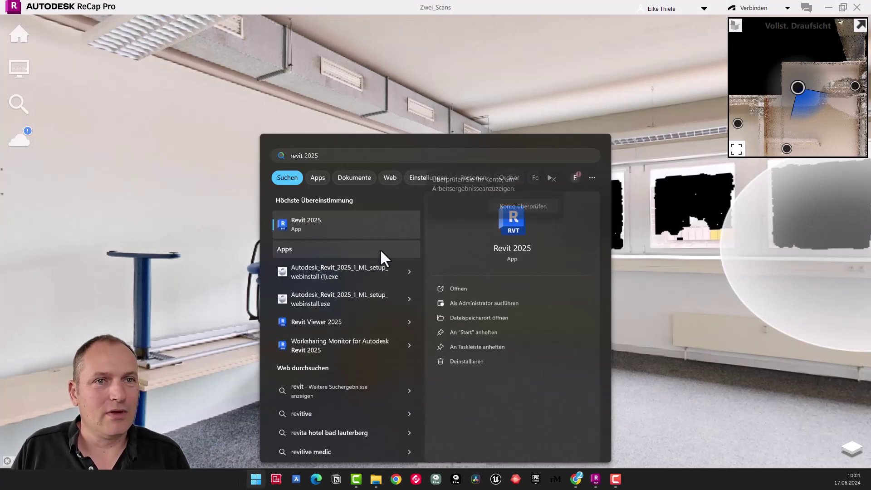
pyautogui.press('Return')
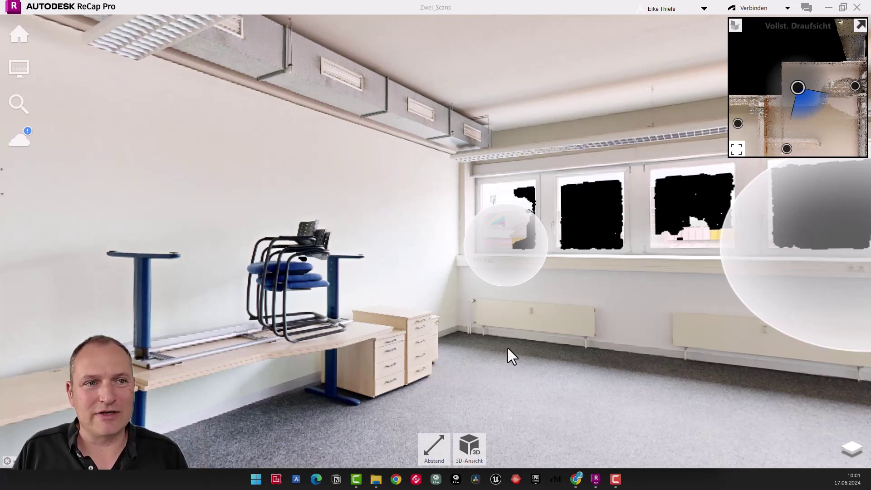
# Jump to the scan bubble beside the window and look down at the sill and sockets
pyautogui.moveTo(507, 330); pyautogui.dragTo(264, 341)
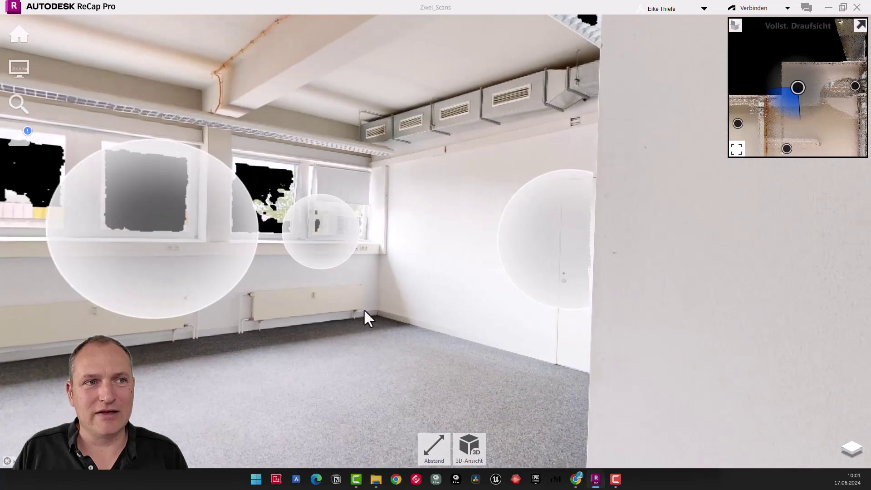
pyautogui.scroll(2, 393, 345)
pyautogui.scroll(3, 388, 315)
pyautogui.scroll(2, 355, 224)
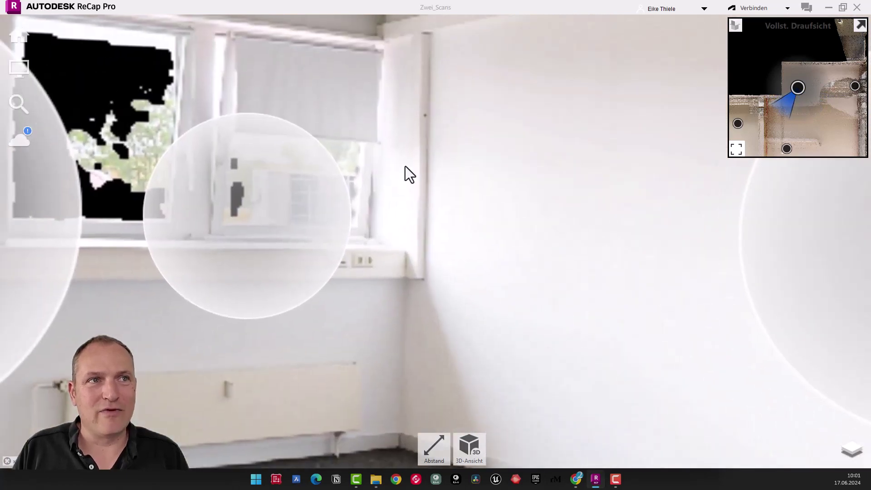
pyautogui.click(321, 199)
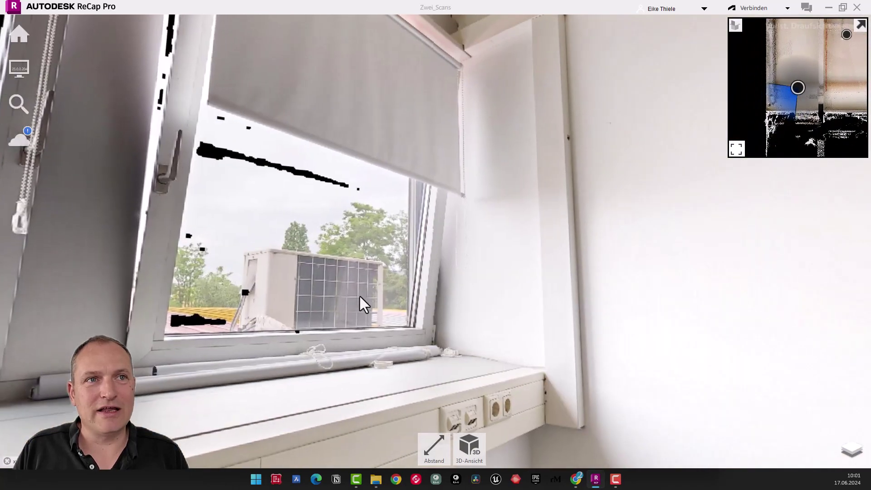
pyautogui.moveTo(550, 336)
pyautogui.mouseDown()
pyautogui.moveTo(482, 330)
pyautogui.moveTo(460, 291)
pyautogui.mouseUp()
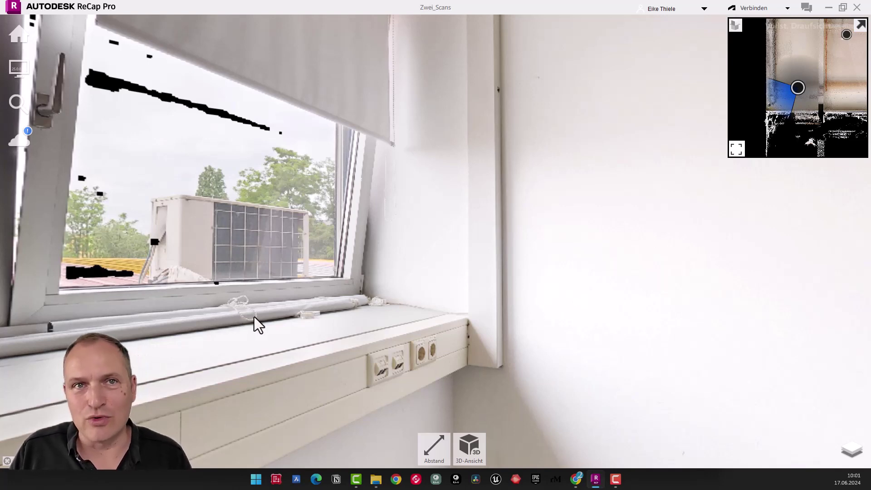
pyautogui.moveTo(552, 310)
pyautogui.mouseDown()
pyautogui.moveTo(526, 292)
pyautogui.moveTo(551, 224)
pyautogui.mouseUp()
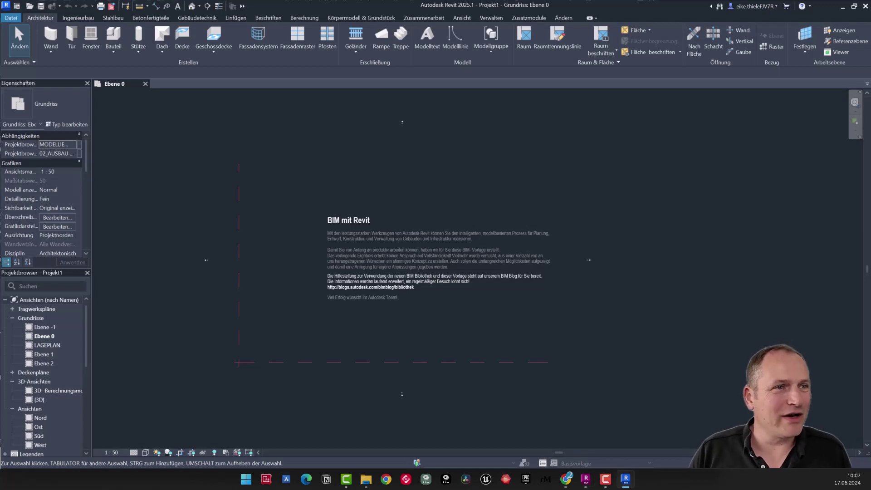
# Window-select only the 'BIM mit Revit' text block and delete it
pyautogui.moveTo(293, 212); pyautogui.dragTo(624, 322)
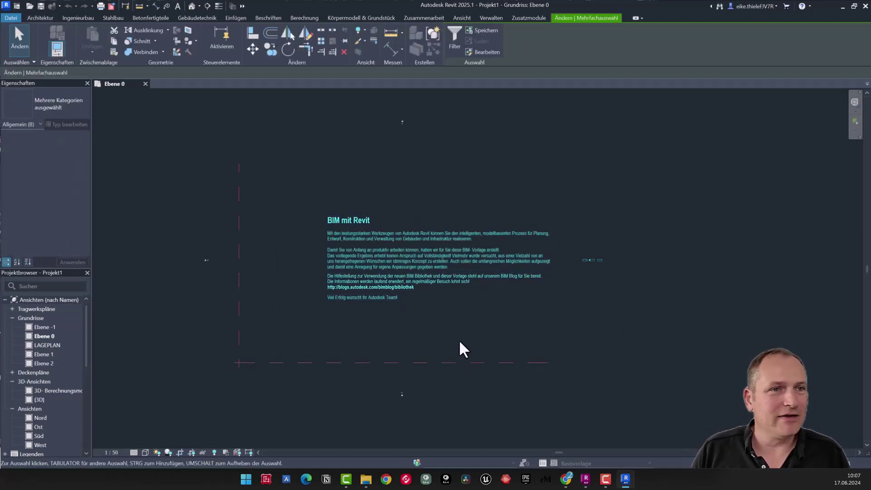
pyautogui.press('Escape')
pyautogui.moveTo(296, 203); pyautogui.dragTo(582, 392)
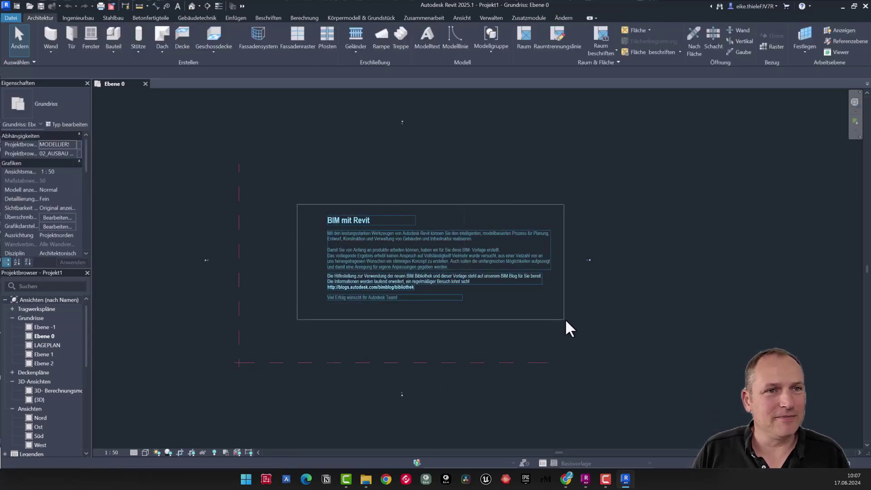
pyautogui.press('Delete')
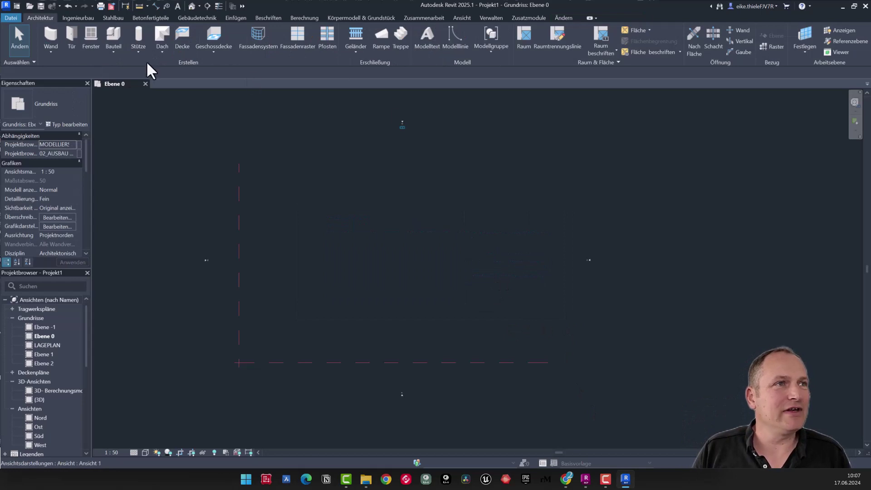
# Link Zwei_Scans.rcp from Desktop > 039 - MP3 E57 > zwei Räume > ReCap as a point cloud
pyautogui.click(231, 17)
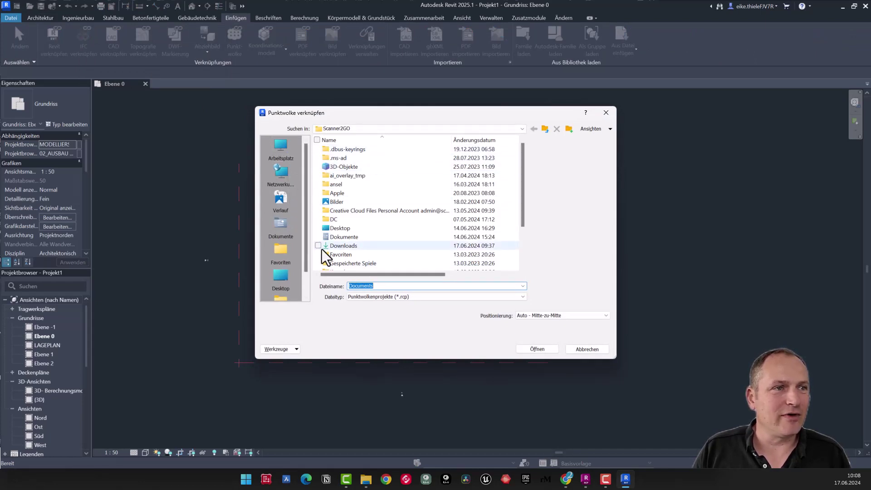
pyautogui.click(278, 274)
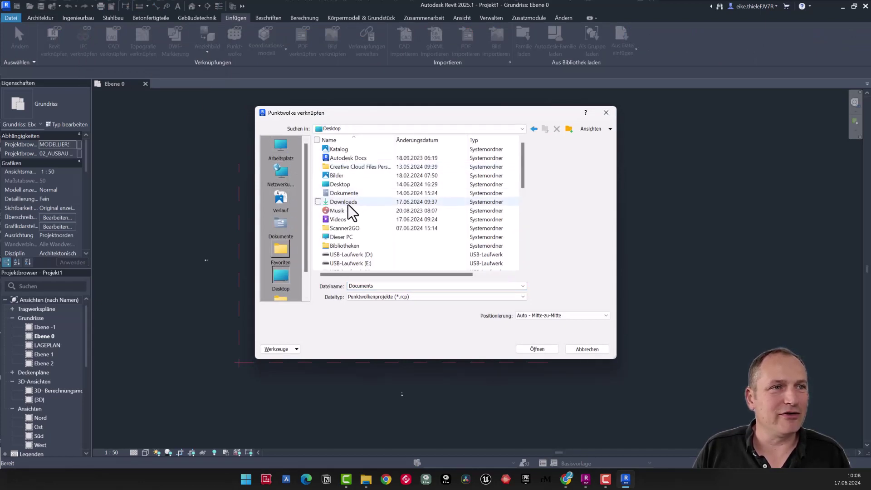
pyautogui.scroll(-3, 349, 231)
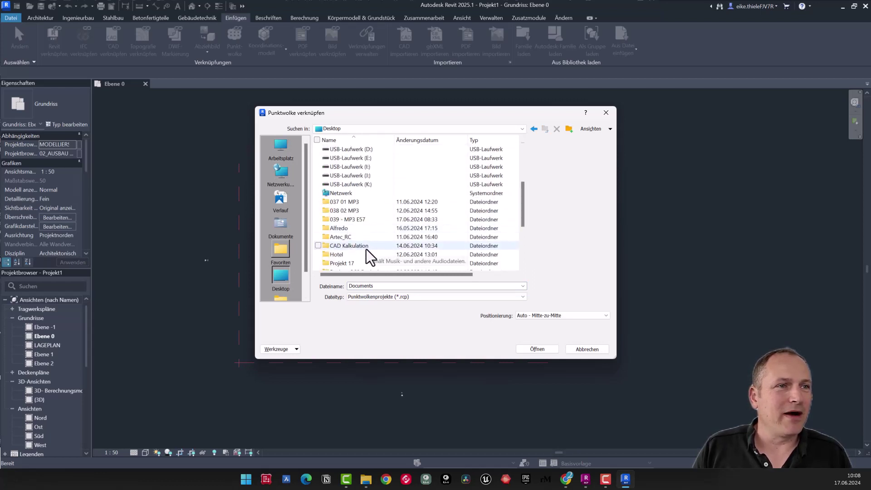
pyautogui.doubleClick(350, 220)
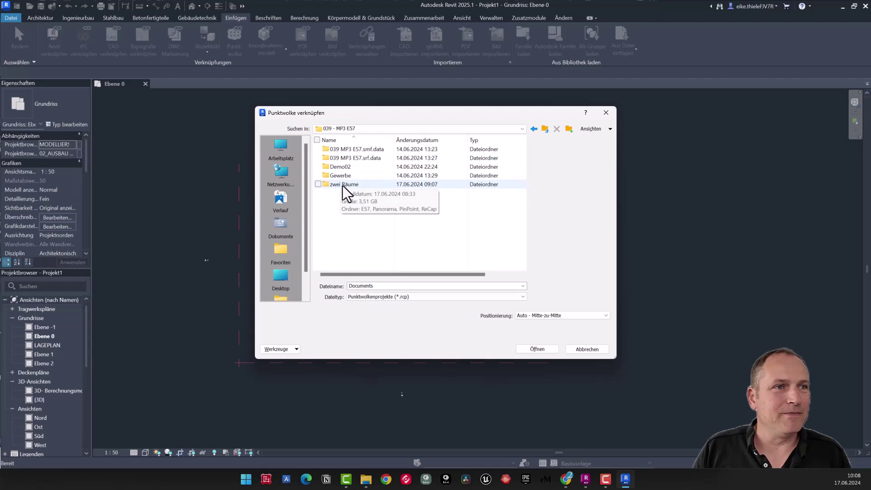
pyautogui.doubleClick(341, 185)
pyautogui.doubleClick(342, 178)
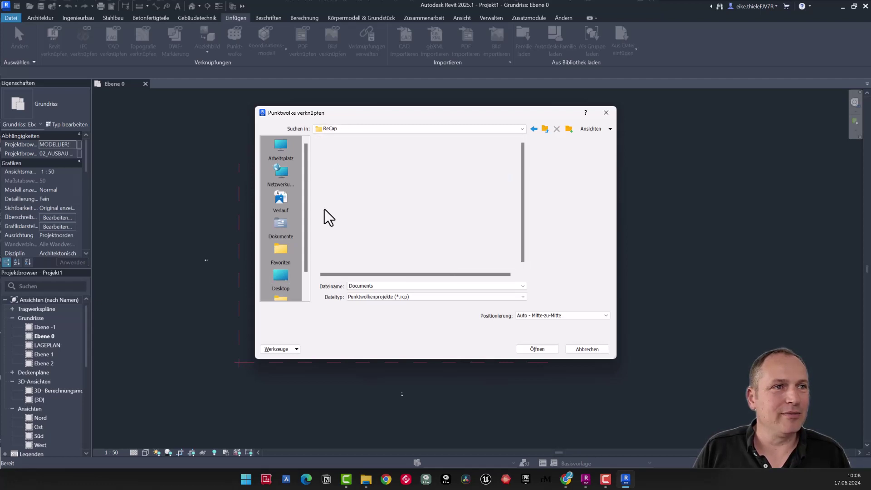
pyautogui.click(342, 167)
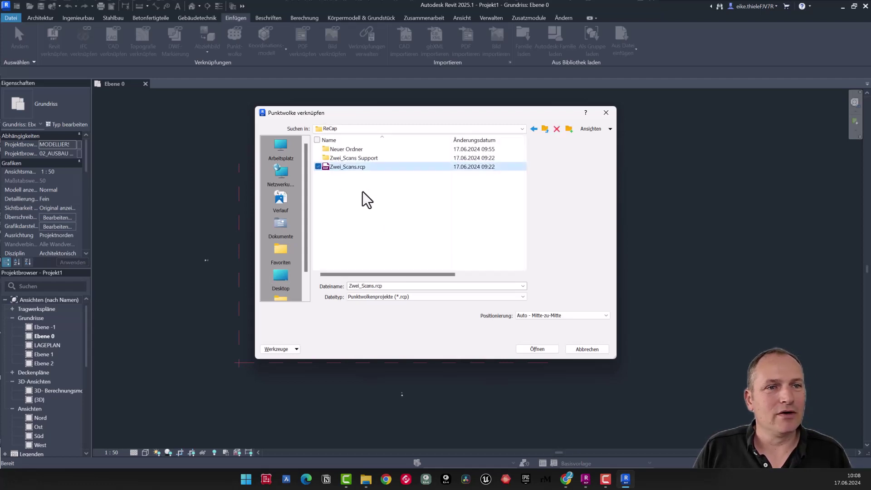
pyautogui.click(543, 348)
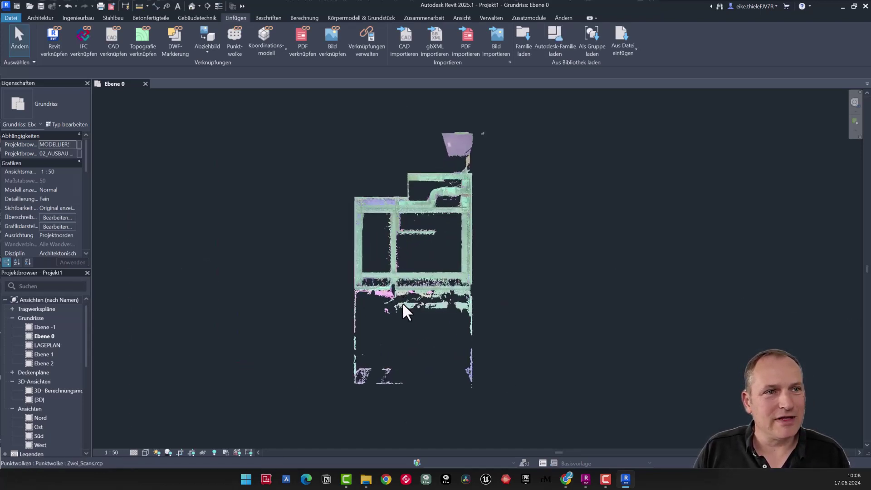
# Zoom in and out of Ebene 0 to inspect the linked Zwei_Scans point cloud
pyautogui.scroll(-2, 401, 302)
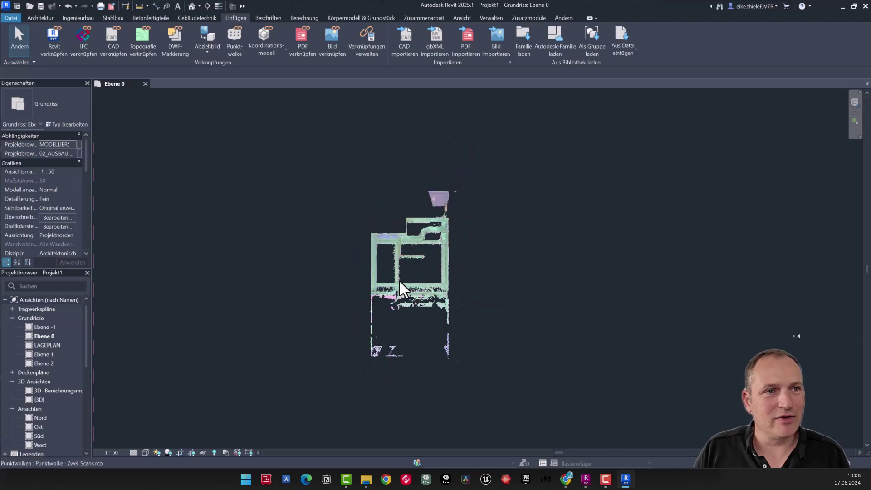
pyautogui.scroll(-2, 399, 279)
pyautogui.scroll(3, 402, 325)
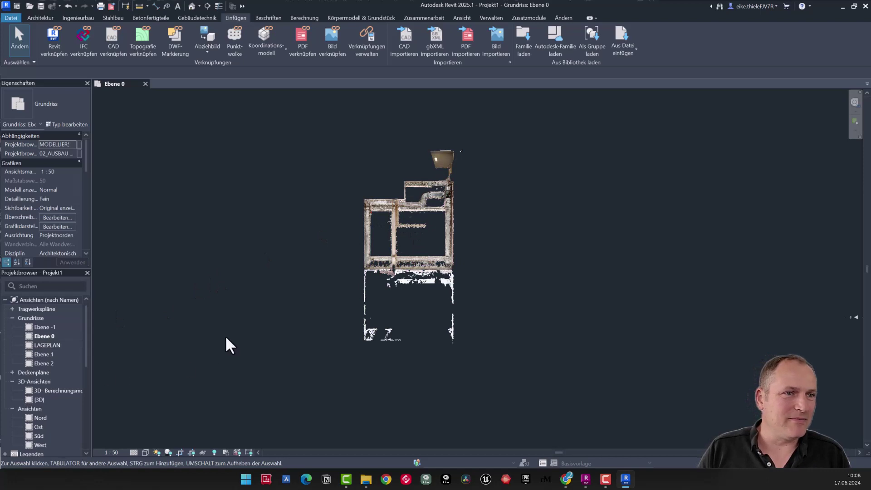
pyautogui.scroll(-2, 225, 336)
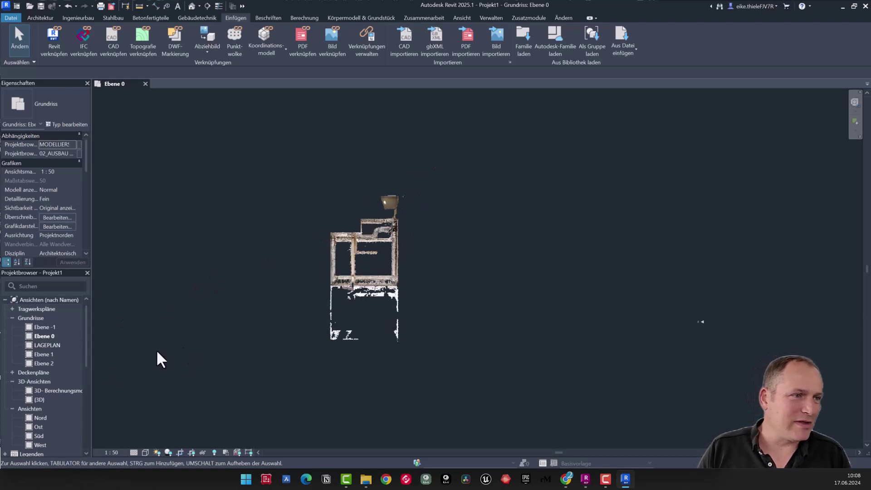
# Open the Nord elevation view and zoom in on the scan
pyautogui.click(39, 418)
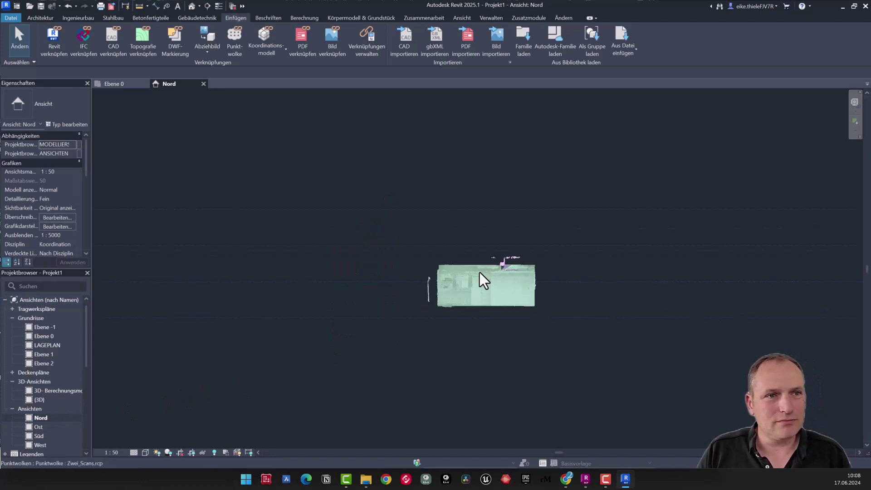
pyautogui.scroll(1, 480, 275)
pyautogui.scroll(2, 485, 281)
pyautogui.scroll(1, 518, 320)
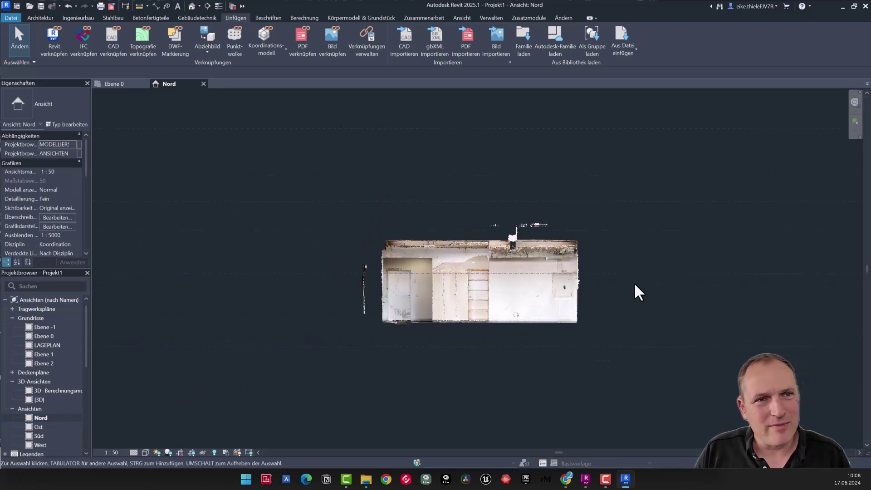
# Select the linked point cloud and drag it upward in the elevation
pyautogui.click(521, 306)
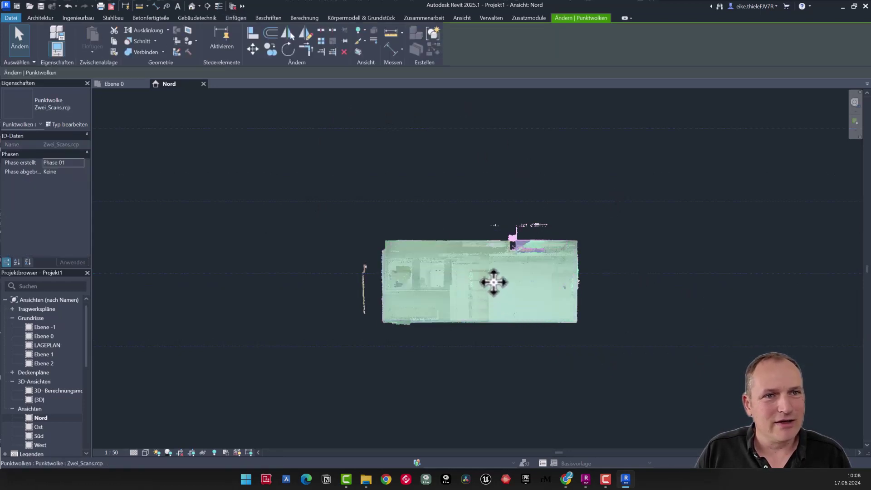
pyautogui.moveTo(494, 282); pyautogui.dragTo(498, 253)
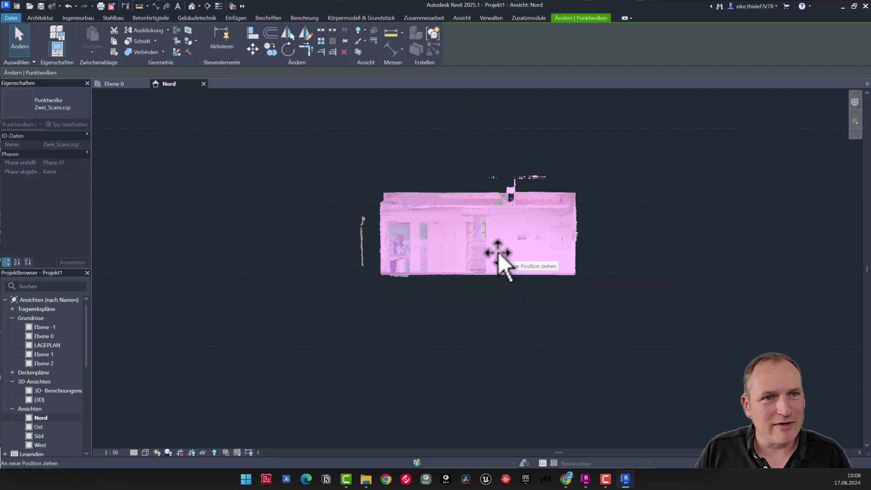
pyautogui.scroll(5, 585, 274)
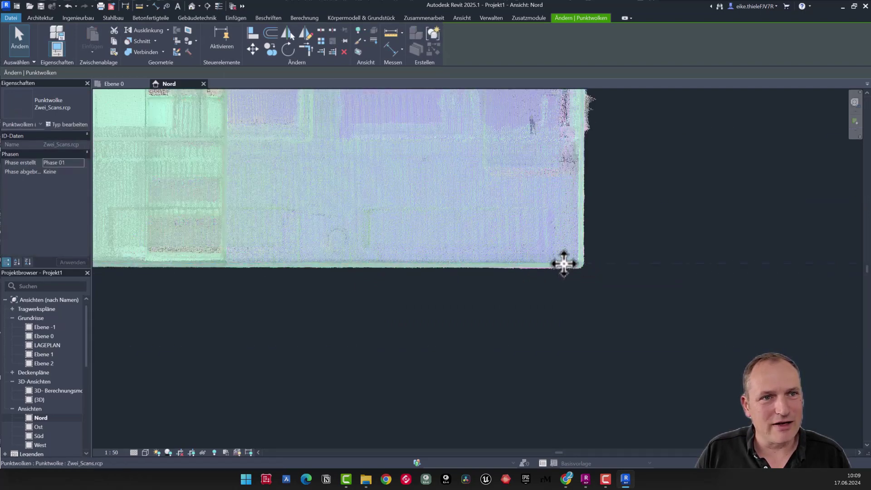
pyautogui.scroll(-3, 557, 349)
pyautogui.scroll(-4, 562, 352)
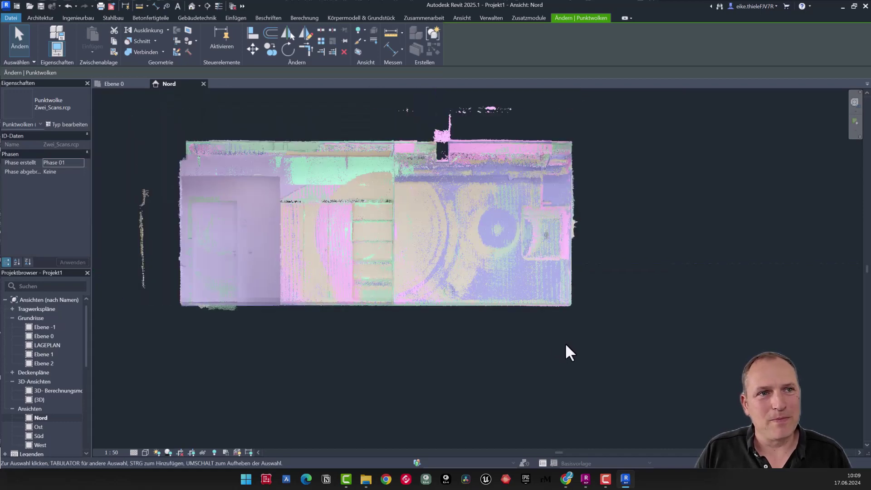
pyautogui.scroll(-3, 571, 347)
pyautogui.scroll(2, 527, 322)
pyautogui.scroll(1, 510, 305)
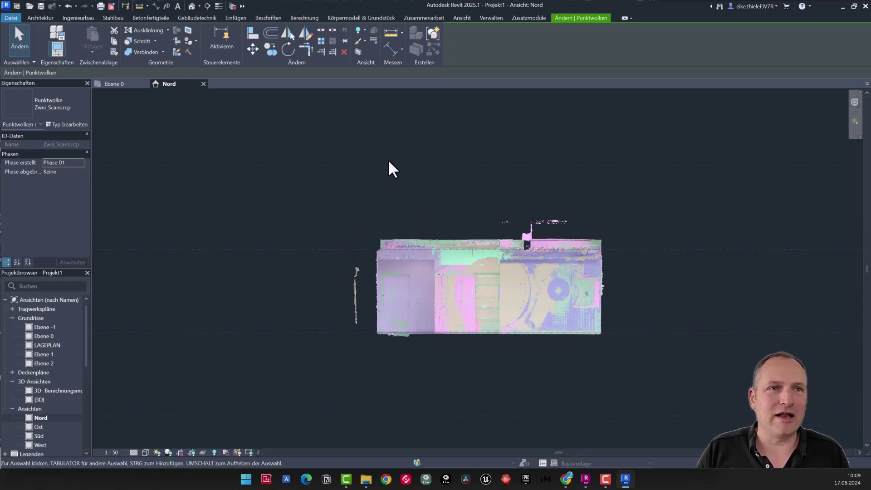
# In Ebene 0, draw a vertical section across the scan and narrow its depth
pyautogui.doubleClick(44, 336)
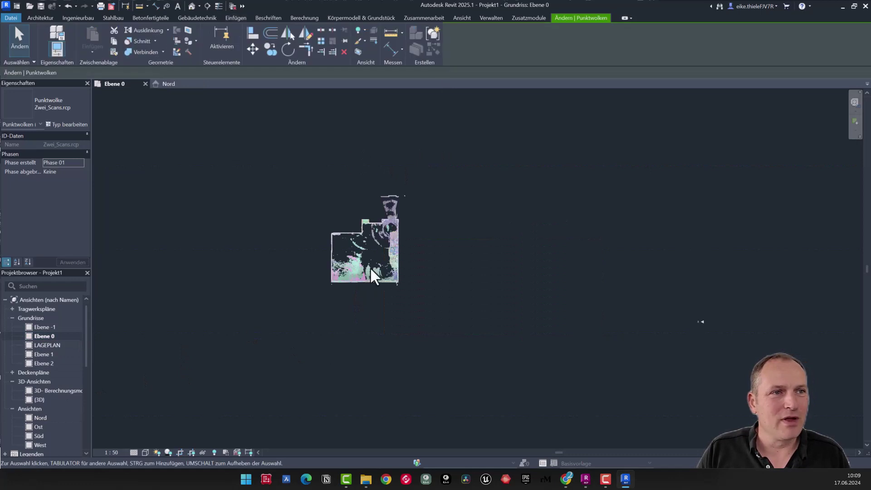
pyautogui.scroll(3, 350, 230)
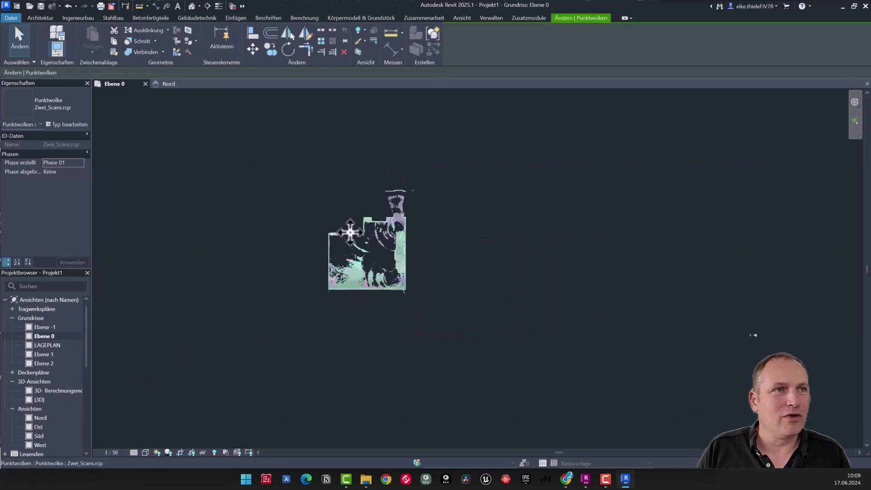
pyautogui.click(207, 5)
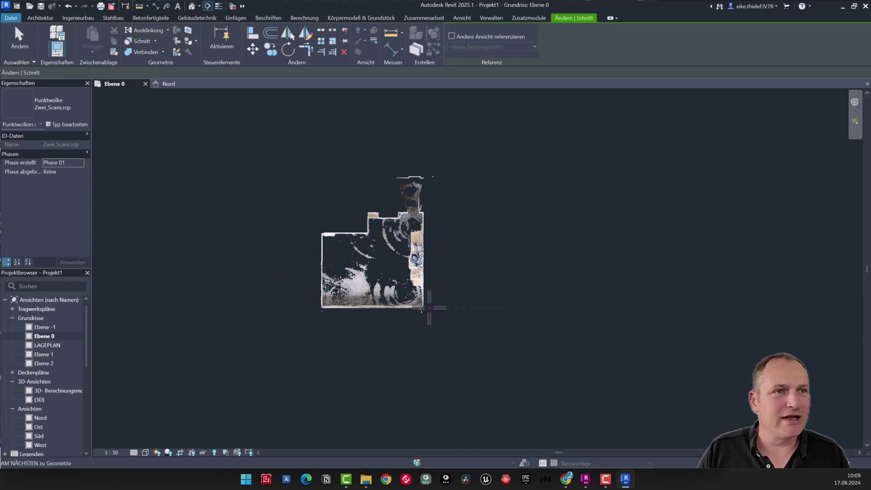
pyautogui.click(414, 152)
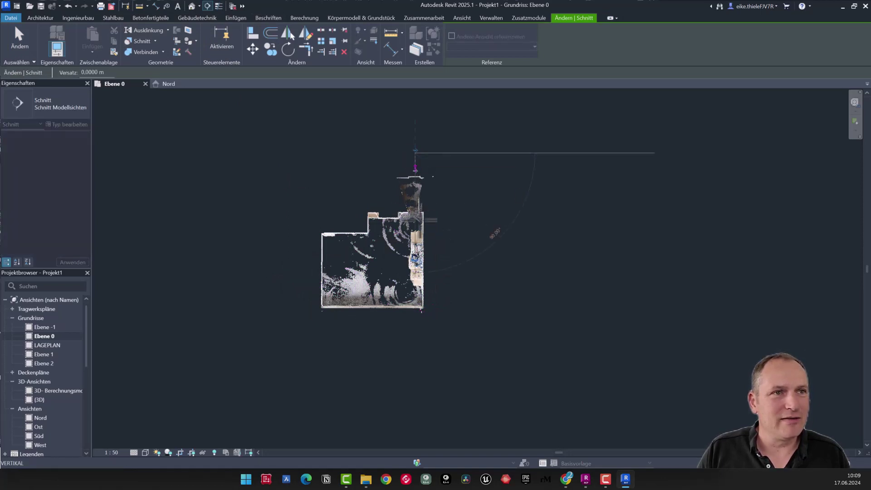
pyautogui.click(414, 356)
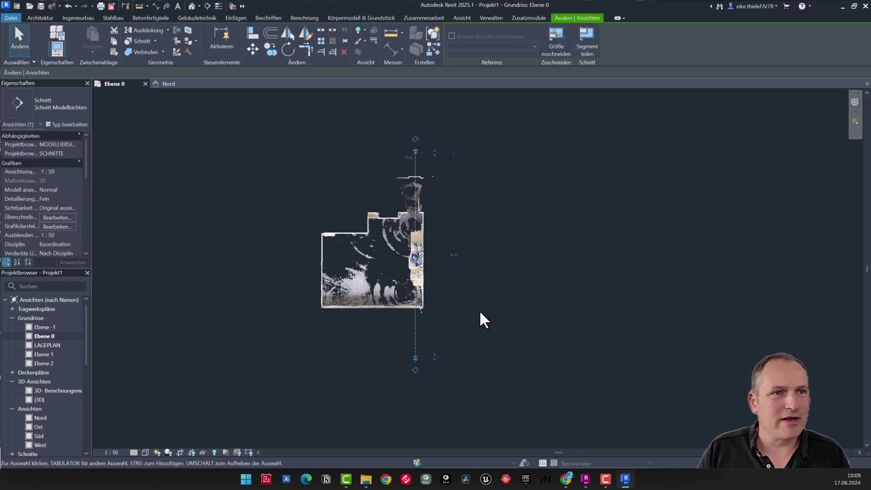
pyautogui.moveTo(452, 254); pyautogui.dragTo(412, 256)
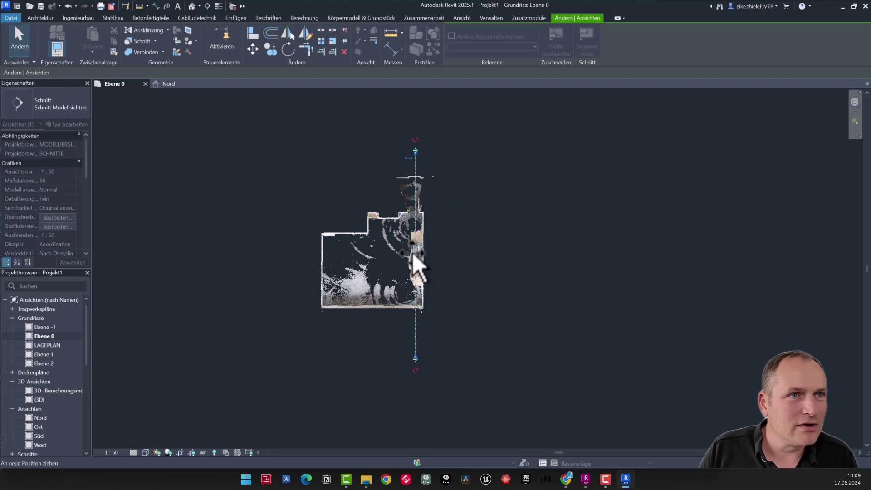
pyautogui.moveTo(416, 255); pyautogui.dragTo(417, 261)
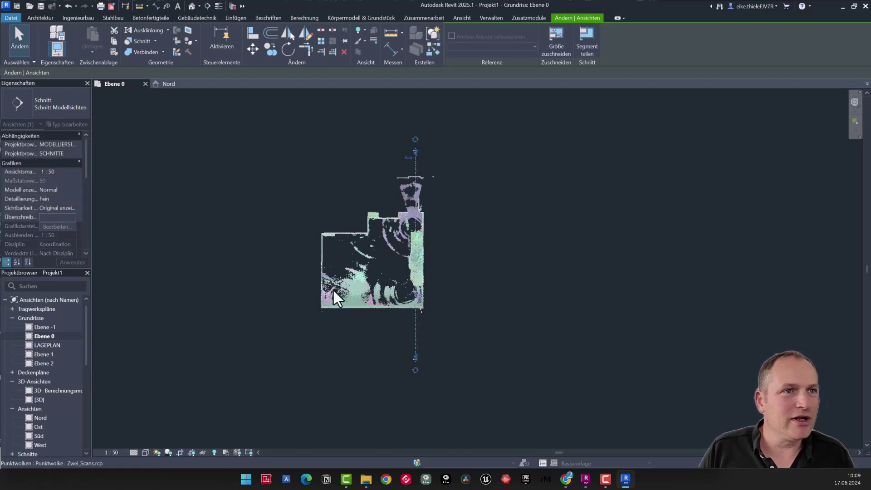
pyautogui.scroll(-5, 50, 379)
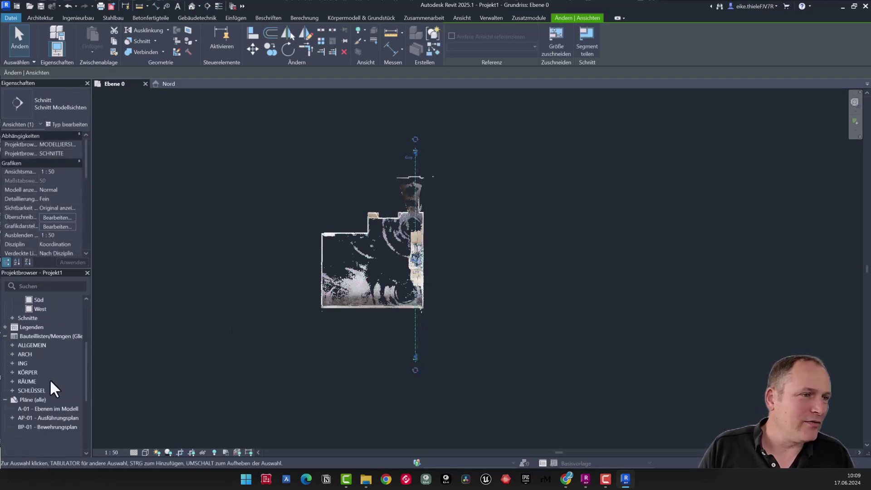
pyautogui.scroll(-5, 50, 379)
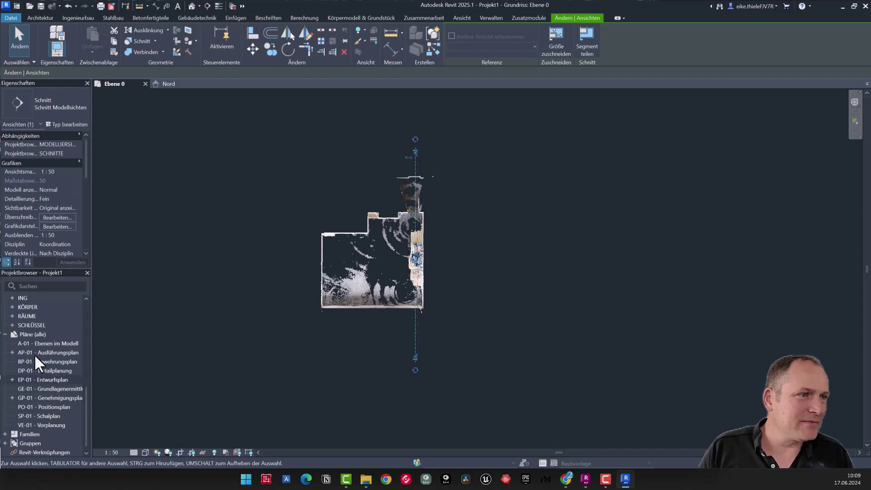
# Collapse Pläne, Bauteillisten, Grundrisse and 3D-Ansichten, then expand Schnitte to show Schnitt 1
pyautogui.click(6, 334)
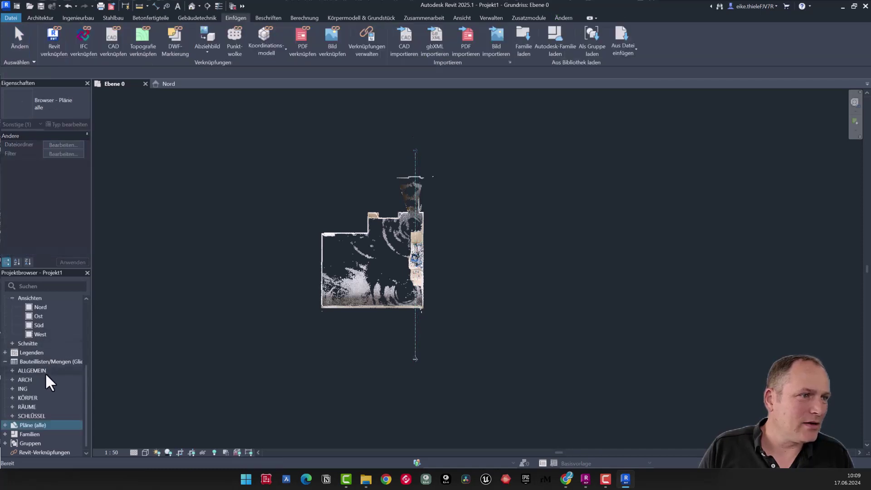
pyautogui.click(3, 361)
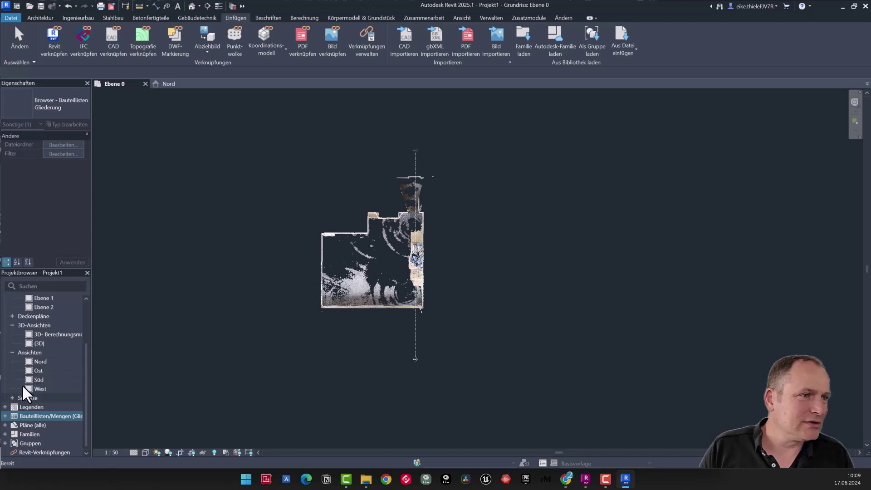
pyautogui.scroll(3, 10, 358)
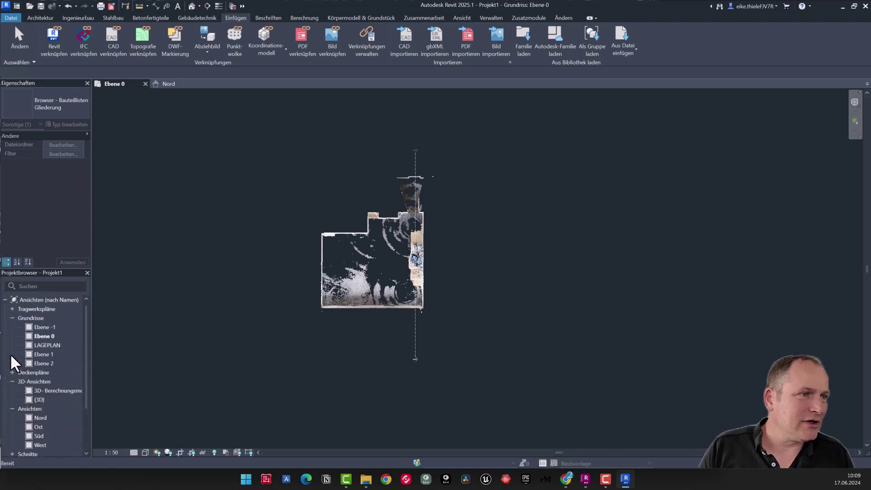
pyautogui.click(12, 317)
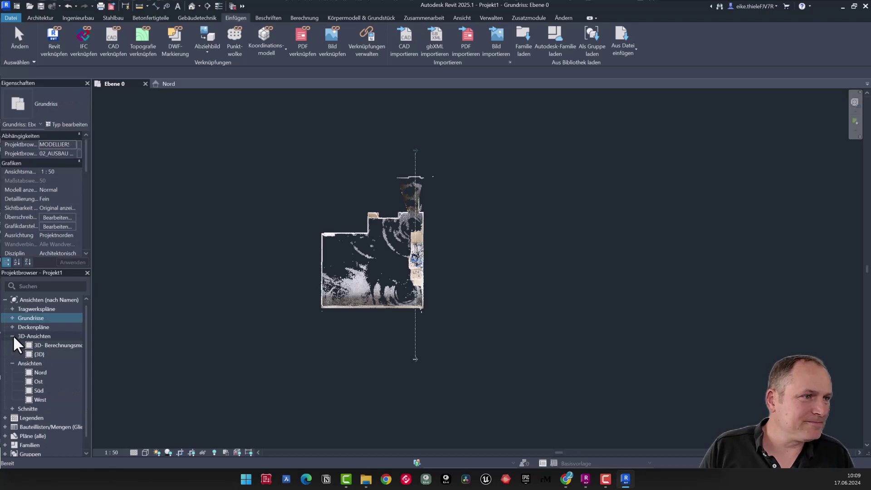
pyautogui.click(12, 336)
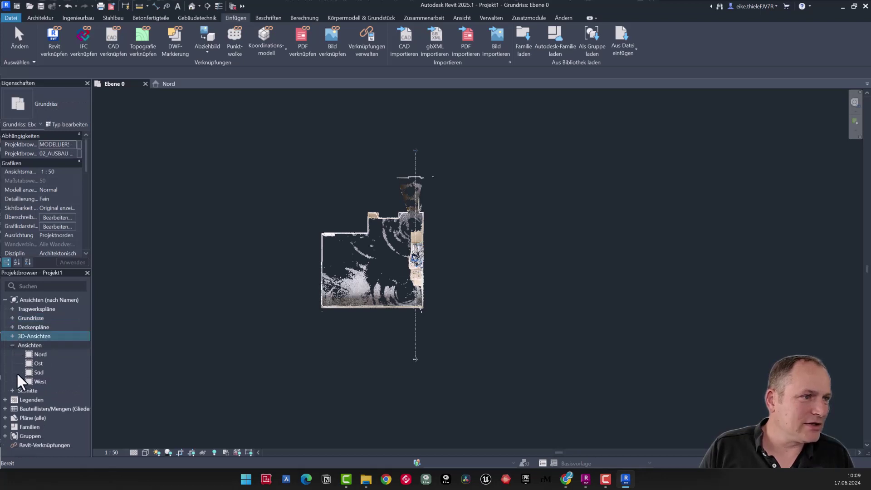
pyautogui.click(12, 390)
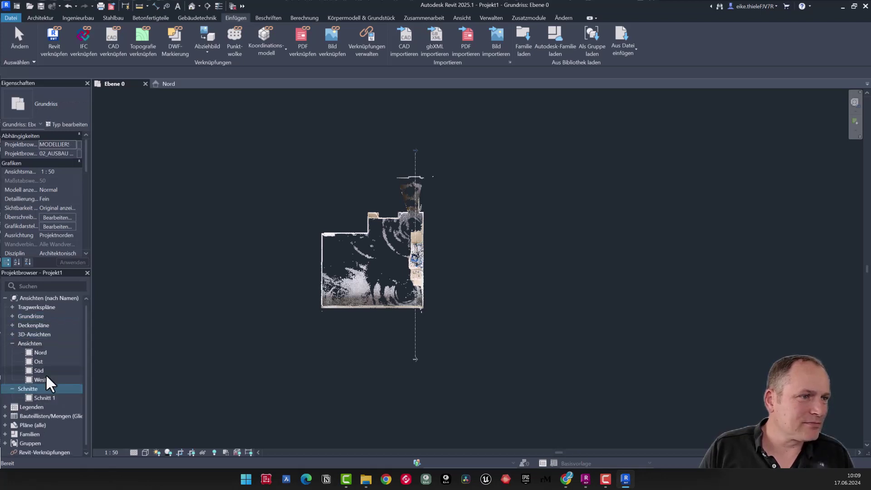
# Open section Schnitt 1 and zoom on the point cloud cut through the offices
pyautogui.doubleClick(44, 397)
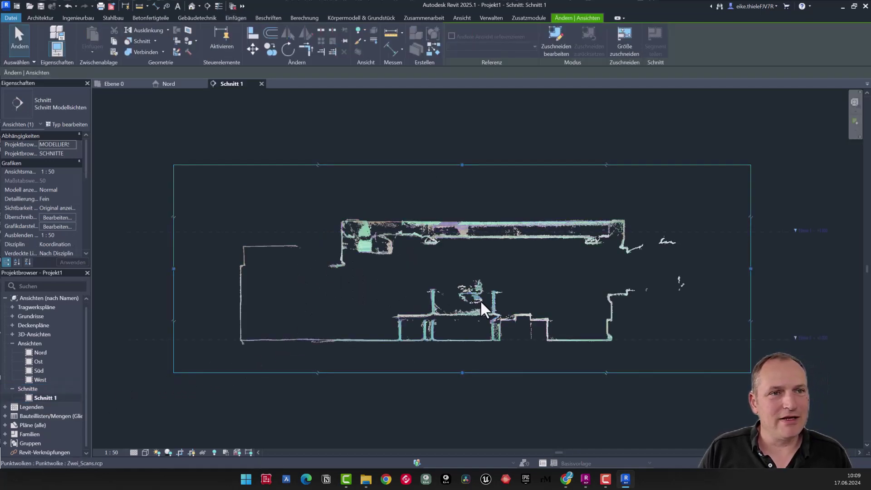
pyautogui.click(480, 300)
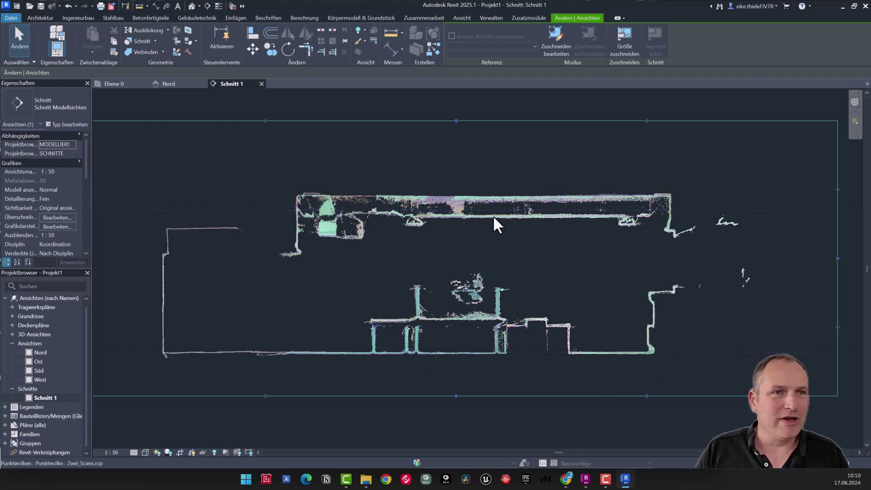
pyautogui.scroll(2, 494, 357)
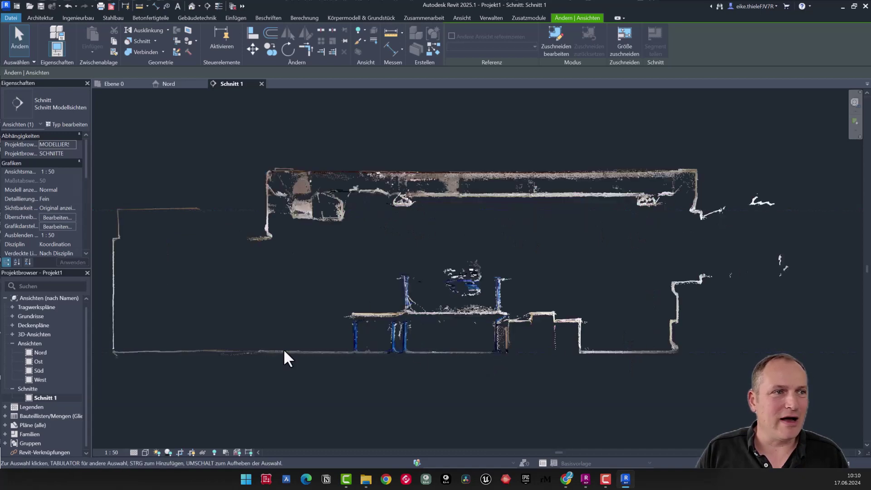
pyautogui.scroll(-2, 469, 221)
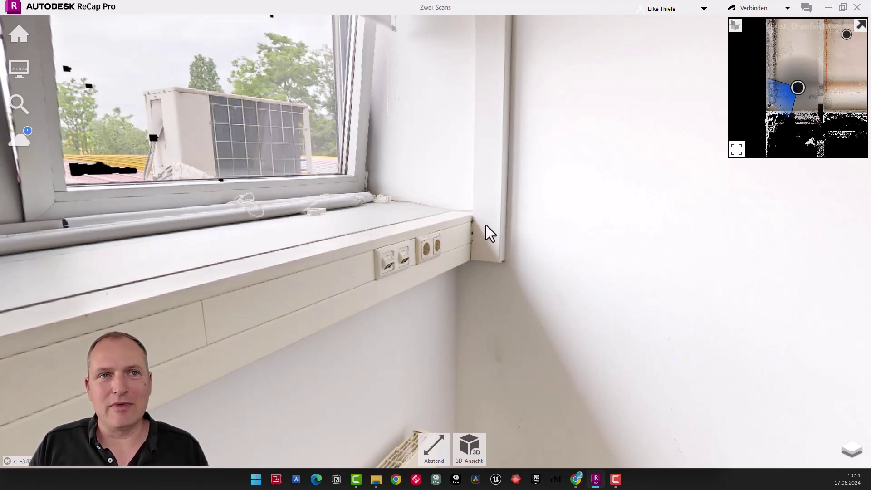
# Look around the office panorama across the window sill, ceiling duct, door, carpet and blank wall
pyautogui.moveTo(431, 221)
pyautogui.mouseDown()
pyautogui.moveTo(631, 278)
pyautogui.moveTo(311, 265)
pyautogui.moveTo(212, 282)
pyautogui.mouseUp()
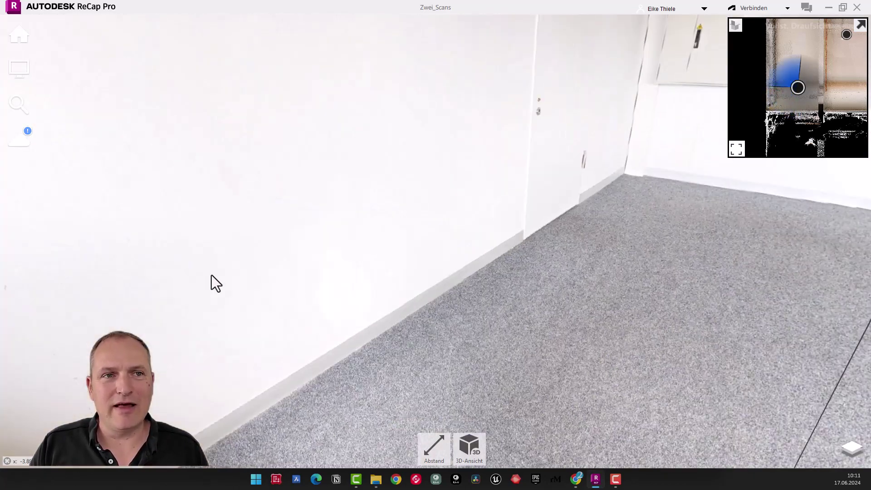
pyautogui.moveTo(417, 366); pyautogui.dragTo(704, 253)
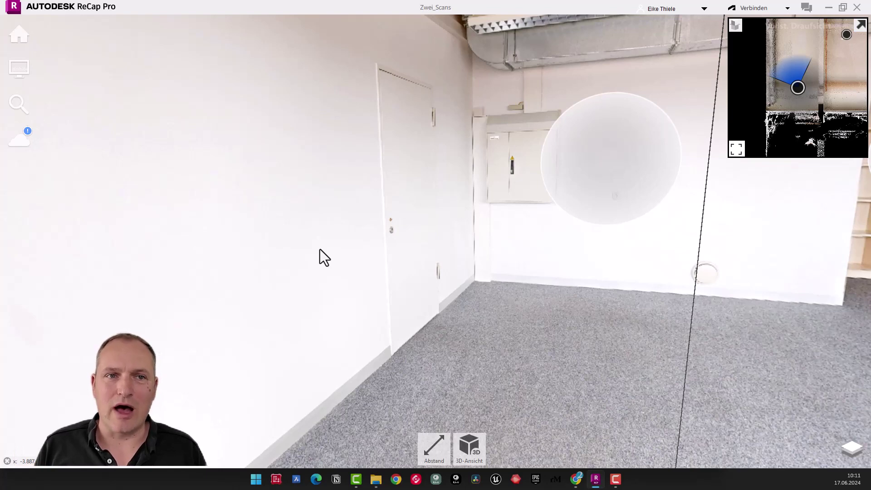
pyautogui.moveTo(279, 259)
pyautogui.mouseDown()
pyautogui.moveTo(559, 273)
pyautogui.moveTo(521, 304)
pyautogui.moveTo(380, 244)
pyautogui.mouseUp()
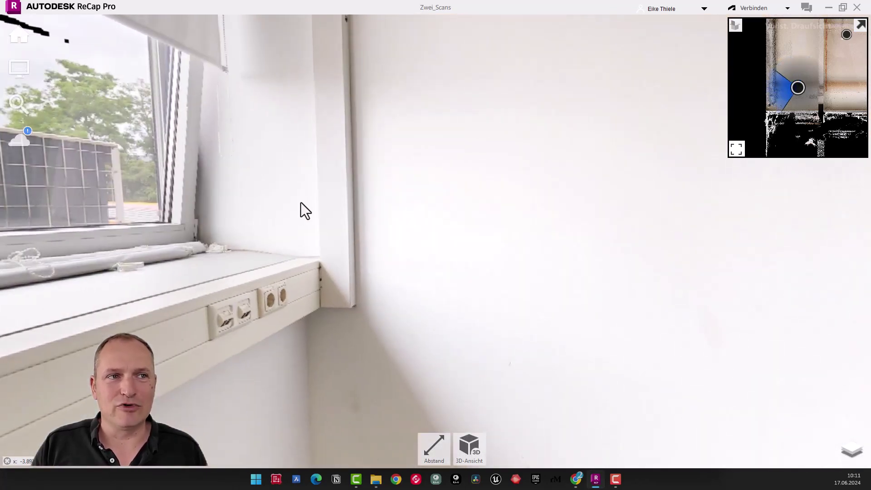
pyautogui.moveTo(330, 64)
pyautogui.mouseDown()
pyautogui.moveTo(466, 210)
pyautogui.moveTo(535, 229)
pyautogui.moveTo(638, 233)
pyautogui.moveTo(434, 202)
pyautogui.mouseUp()
pyautogui.moveTo(268, 223)
pyautogui.mouseDown()
pyautogui.moveTo(74, 205)
pyautogui.moveTo(677, 299)
pyautogui.mouseUp()
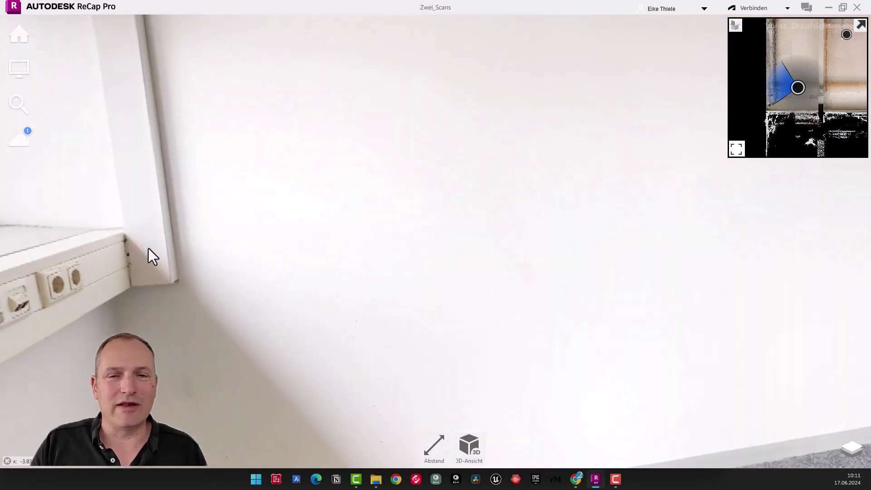
pyautogui.moveTo(550, 263)
pyautogui.mouseDown()
pyautogui.moveTo(328, 236)
pyautogui.moveTo(464, 311)
pyautogui.moveTo(536, 221)
pyautogui.mouseUp()
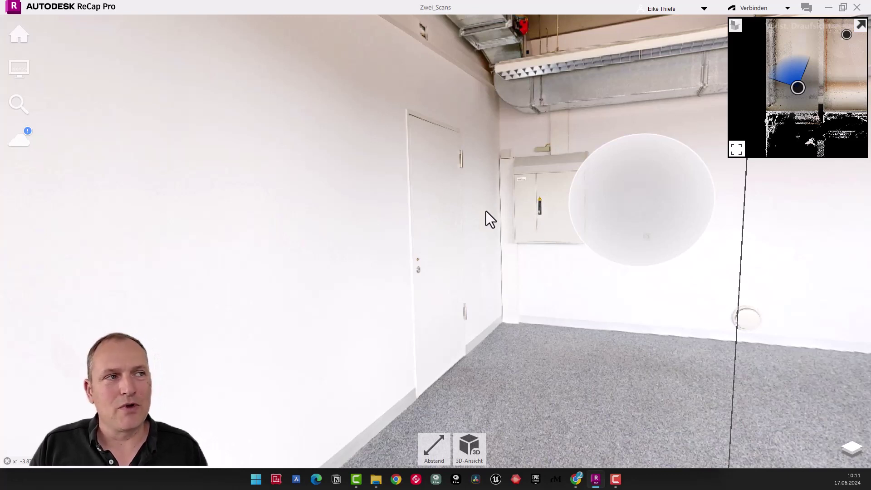
pyautogui.moveTo(359, 210)
pyautogui.mouseDown()
pyautogui.moveTo(385, 223)
pyautogui.moveTo(422, 208)
pyautogui.mouseUp()
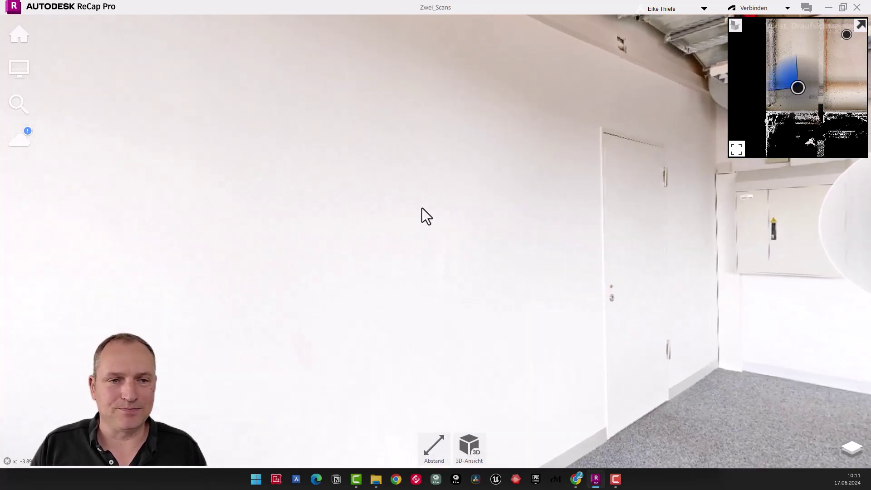
# Quit ReCap Pro without saving changes (Nicht speichern)
pyautogui.click(856, 7)
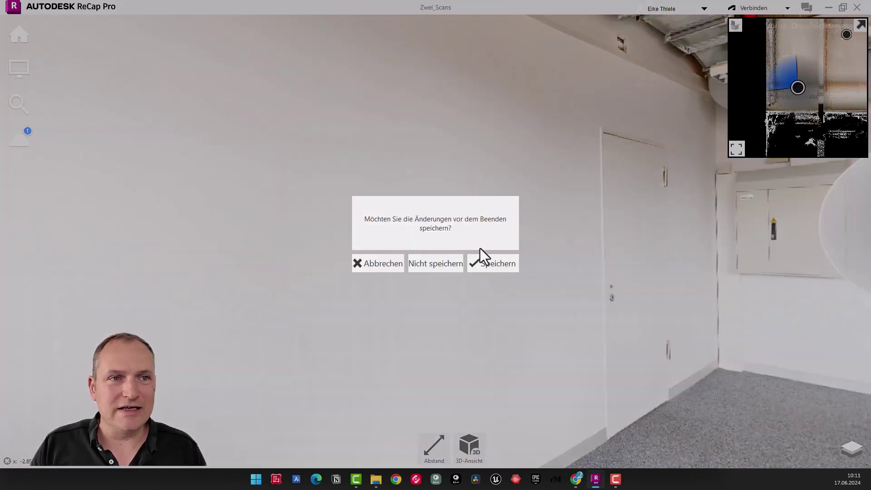
pyautogui.click(439, 268)
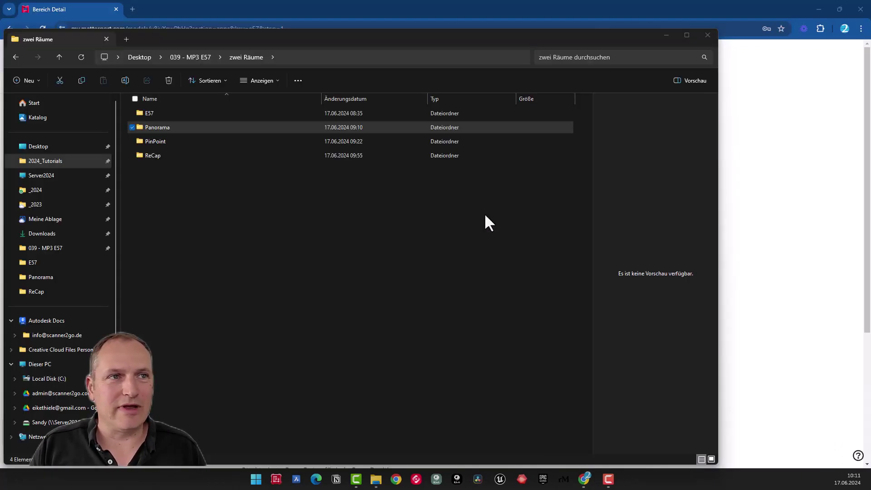
pyautogui.click(204, 231)
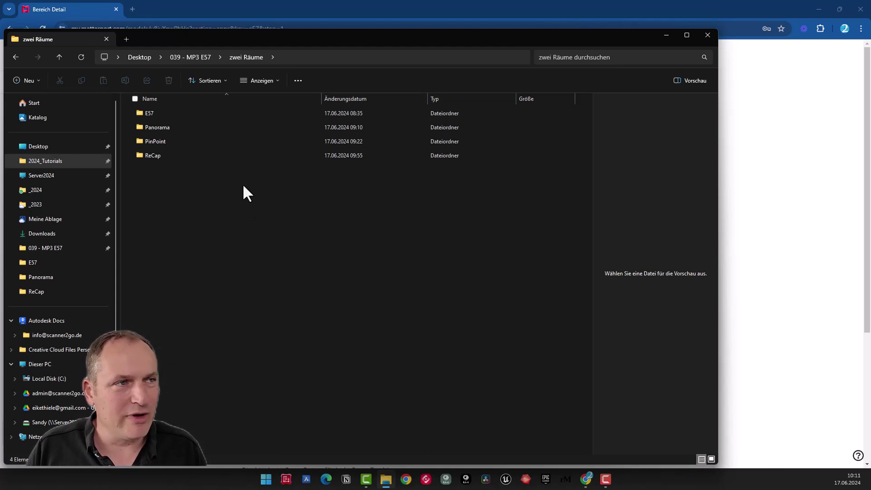
# Open Zwei_Scans.smf from the PinPoint folder in Scasa PinPoint
pyautogui.click(155, 142)
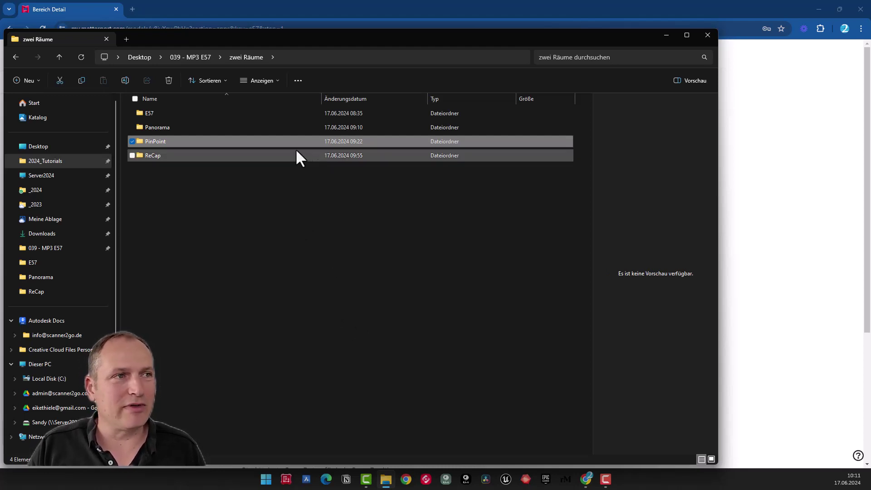
pyautogui.moveTo(155, 141)
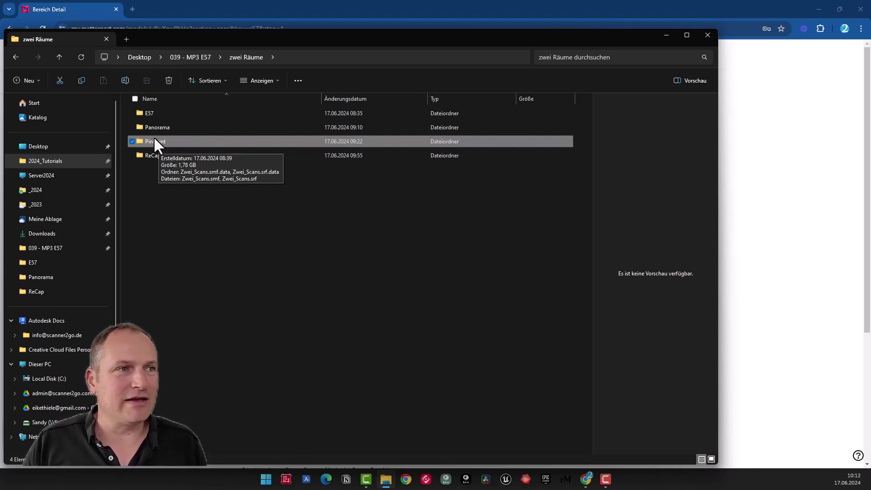
pyautogui.doubleClick(146, 140)
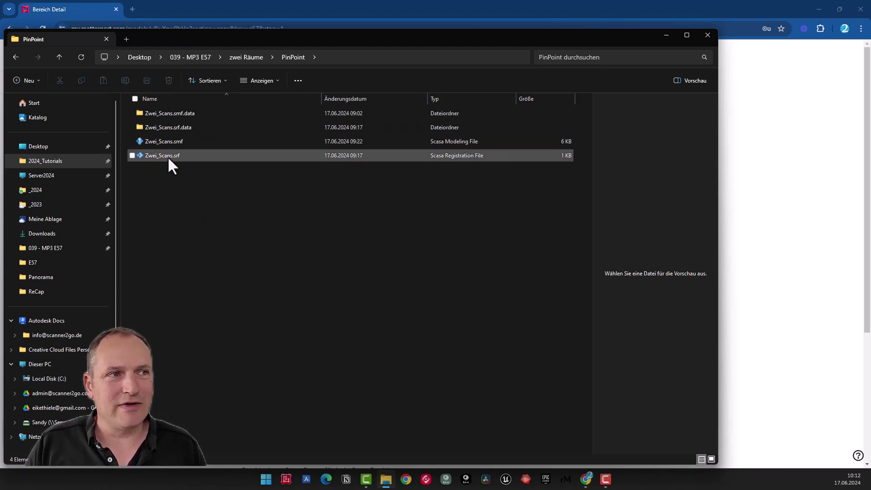
pyautogui.click(168, 142)
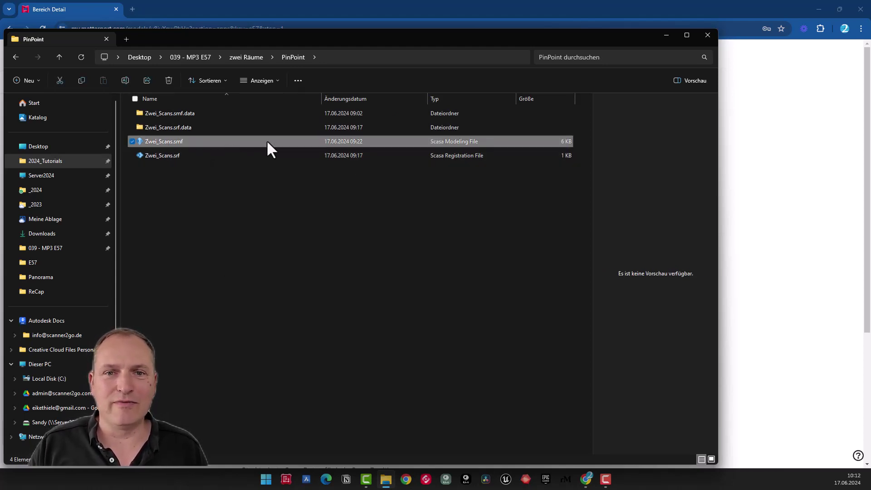
pyautogui.doubleClick(160, 141)
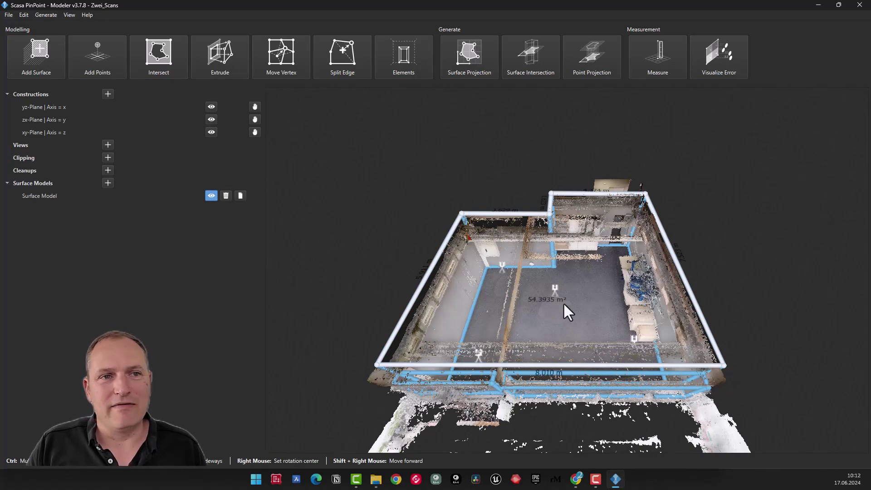
# Orbit the Zwei_Scans model, fly into the room's scan position and look around the interior
pyautogui.moveTo(556, 282)
pyautogui.mouseDown()
pyautogui.moveTo(657, 300)
pyautogui.moveTo(476, 287)
pyautogui.mouseUp()
pyautogui.doubleClick(480, 291)
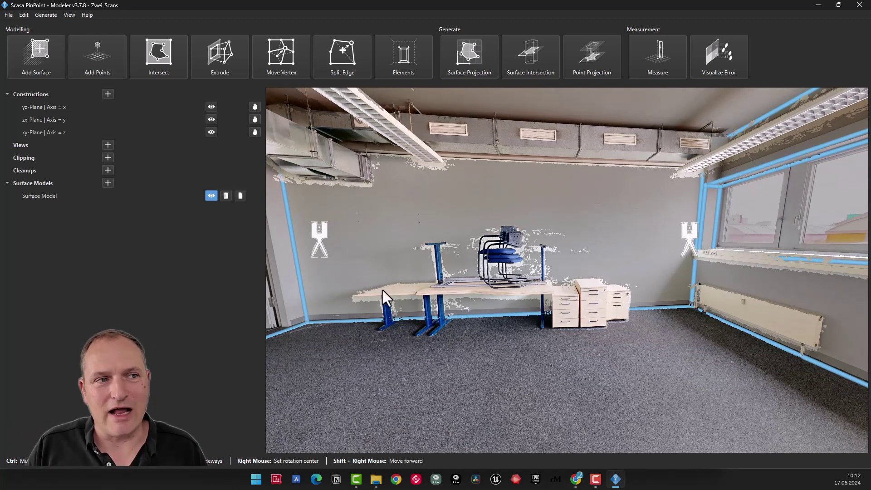
pyautogui.moveTo(307, 399)
pyautogui.mouseDown()
pyautogui.moveTo(719, 394)
pyautogui.moveTo(472, 395)
pyautogui.moveTo(341, 361)
pyautogui.mouseUp()
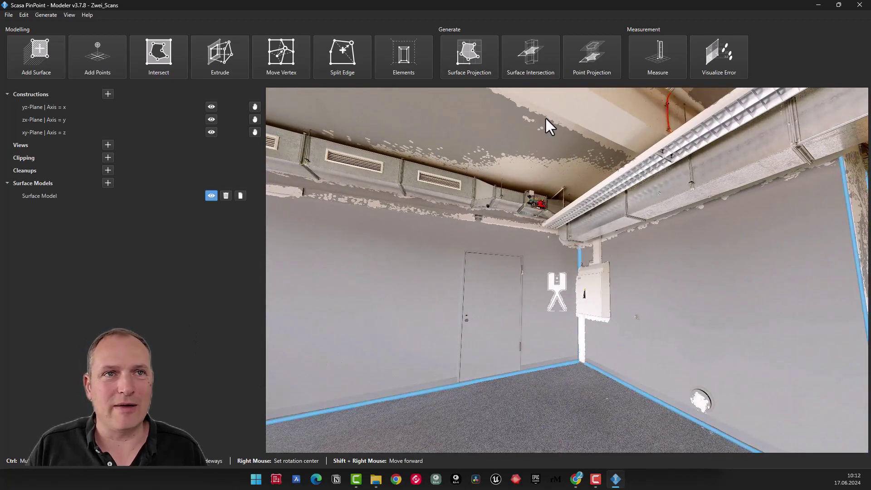
# Project the scan onto the floor base plane as 2D Point Samples to create a sketch
pyautogui.click(591, 56)
pyautogui.moveTo(713, 225)
pyautogui.mouseDown()
pyautogui.moveTo(730, 321)
pyautogui.moveTo(502, 282)
pyautogui.mouseUp()
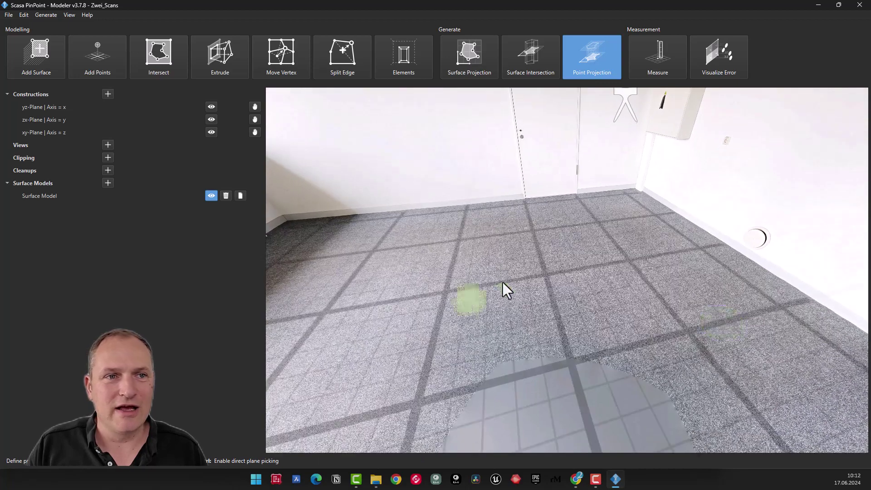
pyautogui.click(516, 285)
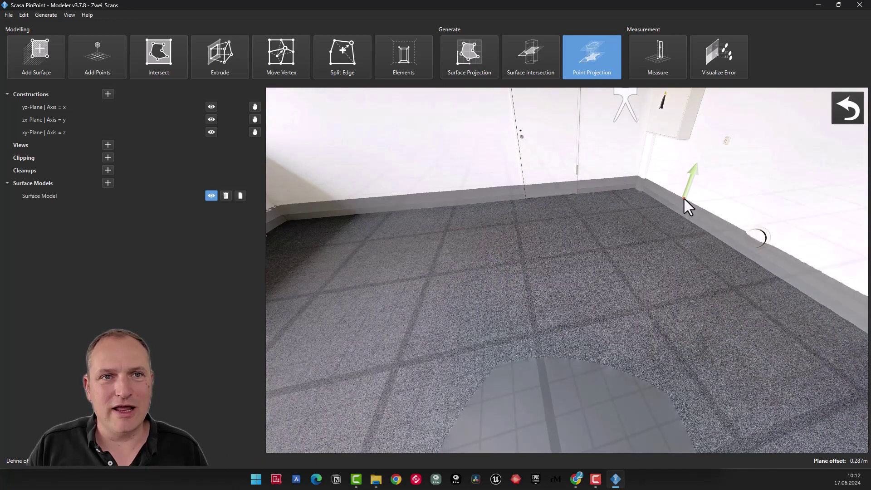
pyautogui.click(684, 199)
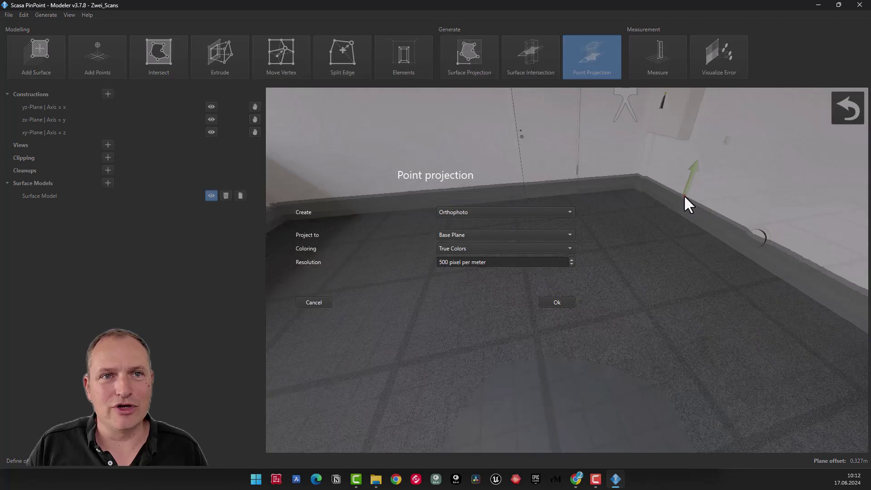
pyautogui.click(470, 211)
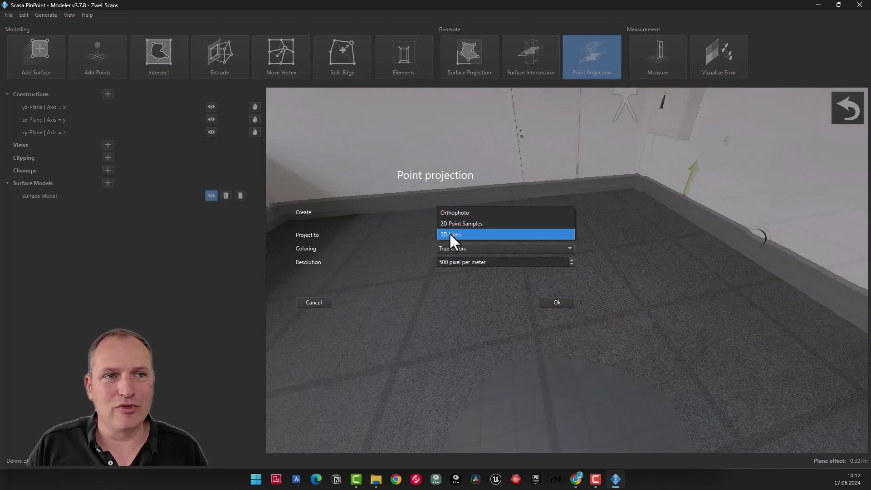
pyautogui.click(463, 223)
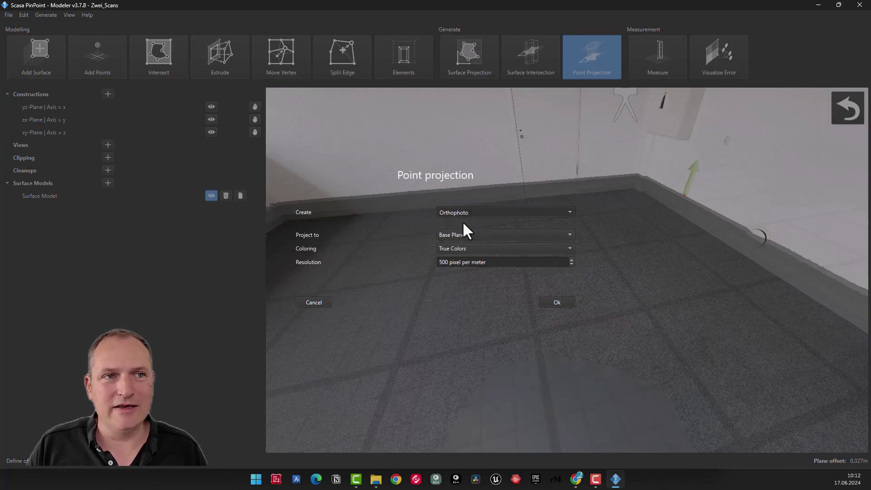
pyautogui.click(554, 302)
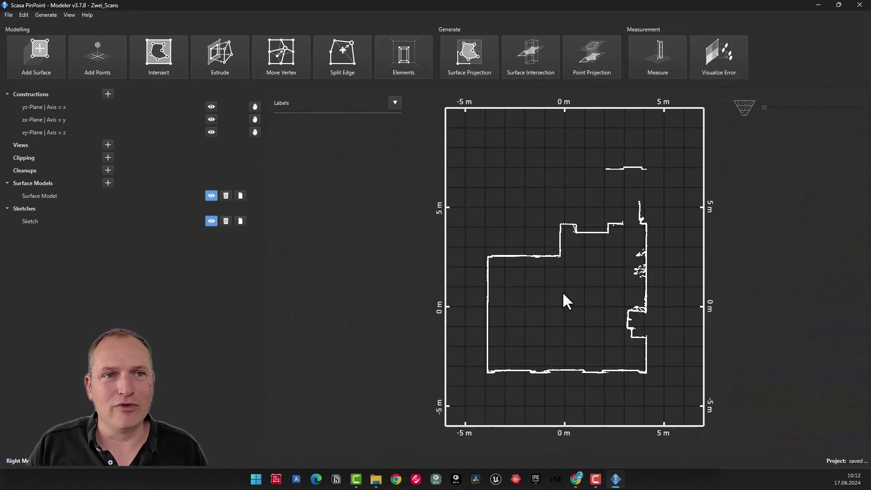
# Show the Export Sketch dialog's extra DXF options, close it unexported, and hide the Sketch
pyautogui.scroll(2, 563, 294)
pyautogui.scroll(3, 566, 298)
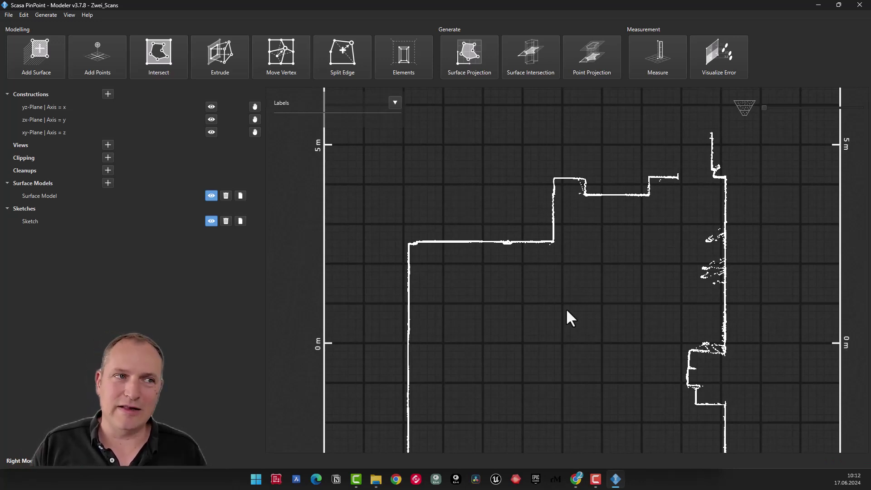
pyautogui.click(240, 221)
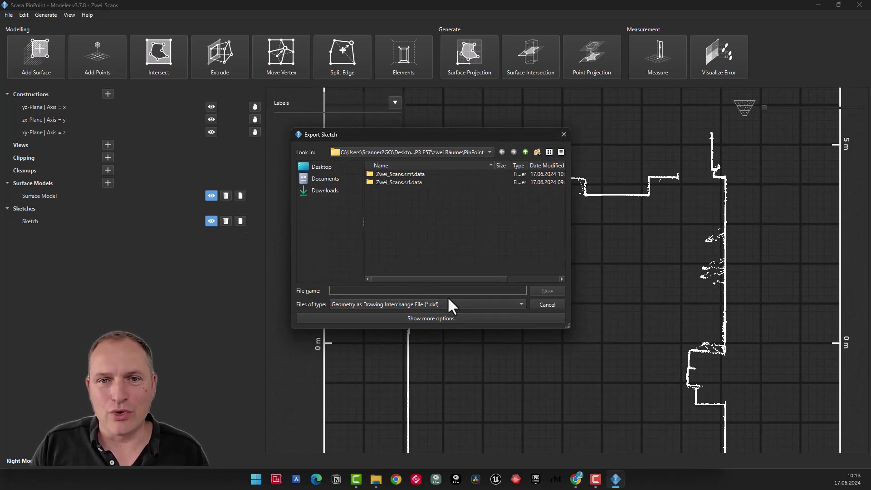
pyautogui.click(375, 318)
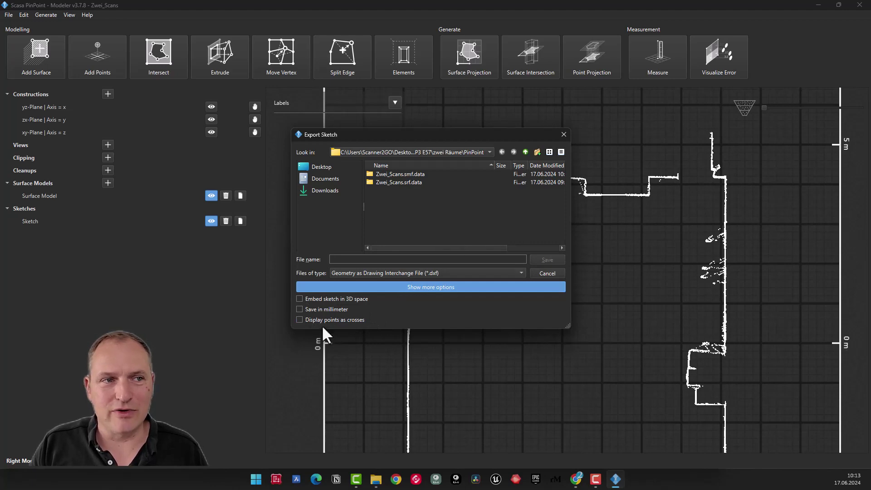
pyautogui.click(562, 135)
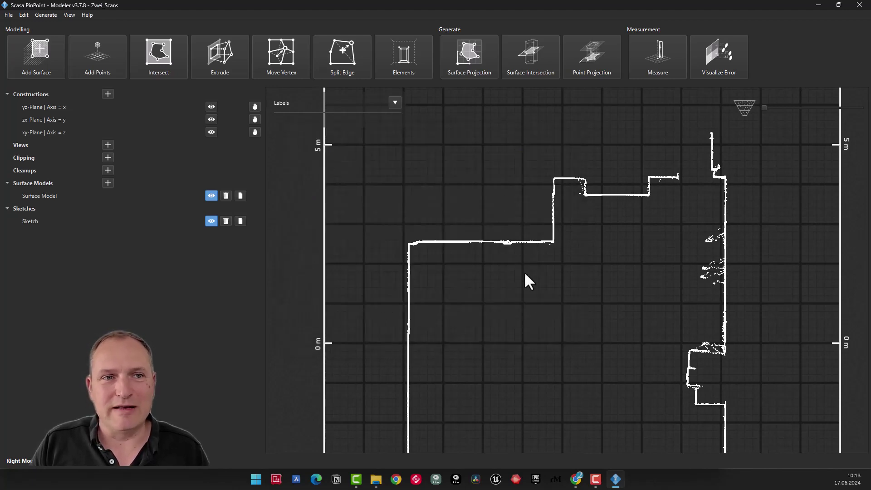
pyautogui.click(206, 219)
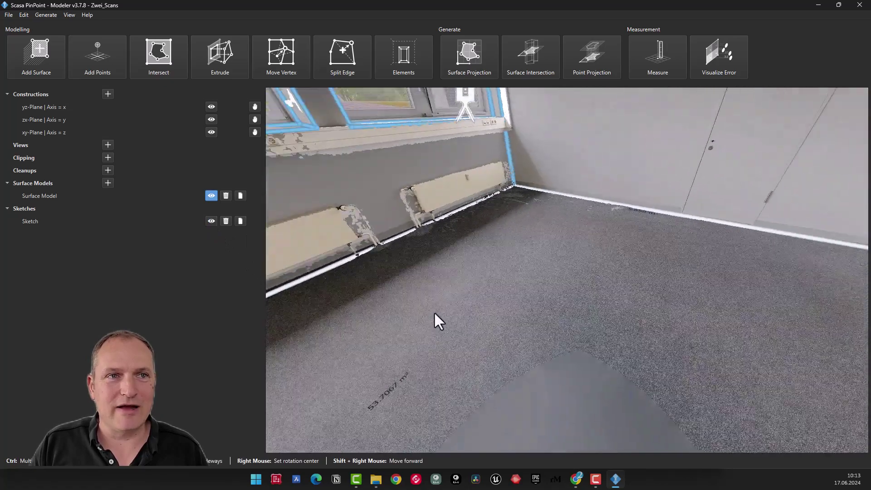
# Turn toward the window wall and place two height points on the sill
pyautogui.moveTo(434, 311)
pyautogui.mouseDown()
pyautogui.moveTo(513, 266)
pyautogui.moveTo(492, 257)
pyautogui.mouseUp()
pyautogui.moveTo(583, 259); pyautogui.dragTo(533, 253)
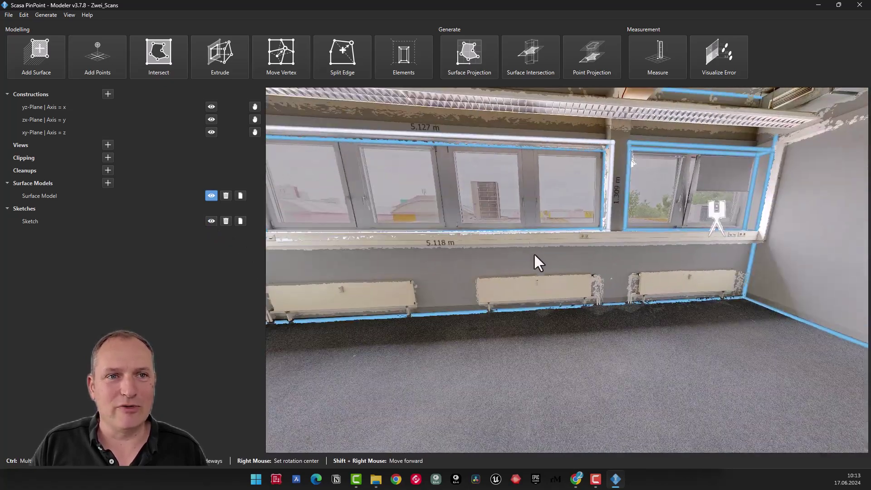
pyautogui.moveTo(573, 220)
pyautogui.mouseDown()
pyautogui.moveTo(587, 212)
pyautogui.moveTo(578, 243)
pyautogui.moveTo(541, 257)
pyautogui.moveTo(607, 263)
pyautogui.moveTo(600, 237)
pyautogui.mouseUp()
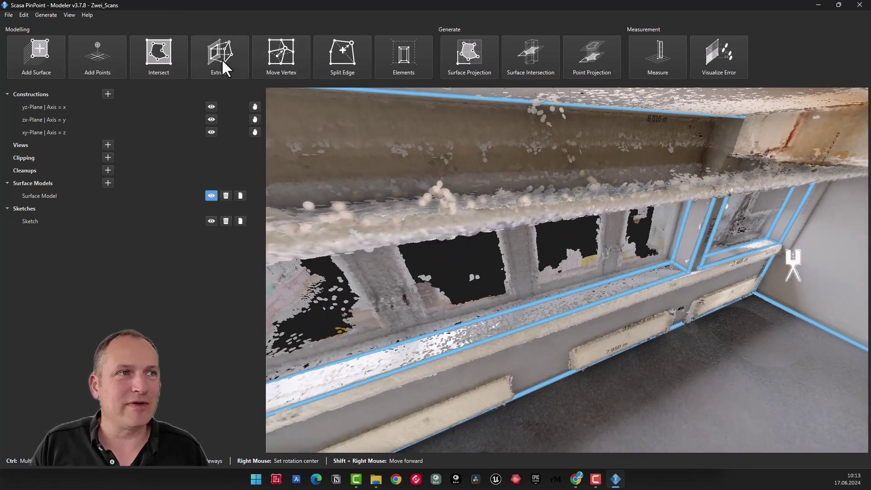
pyautogui.click(90, 64)
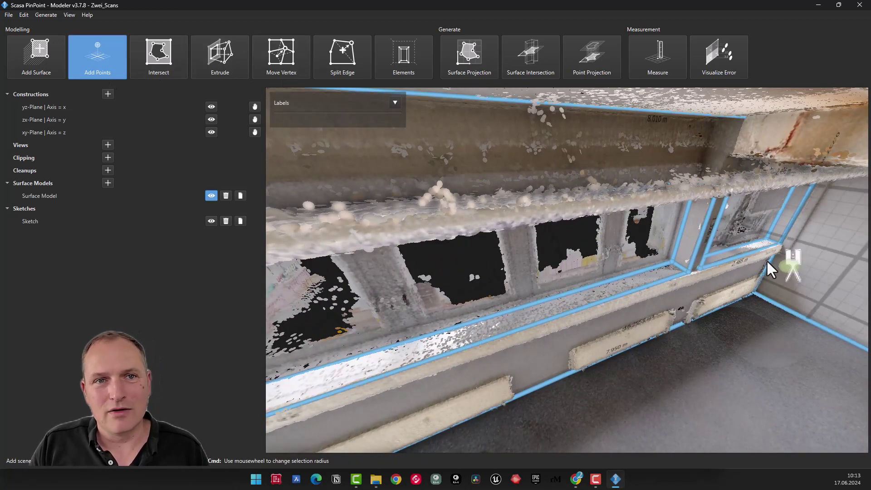
pyautogui.click(740, 251)
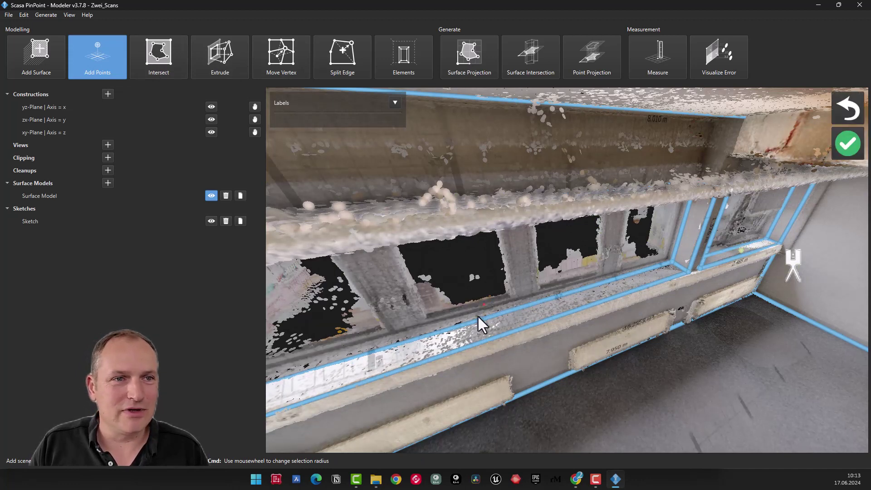
pyautogui.click(473, 336)
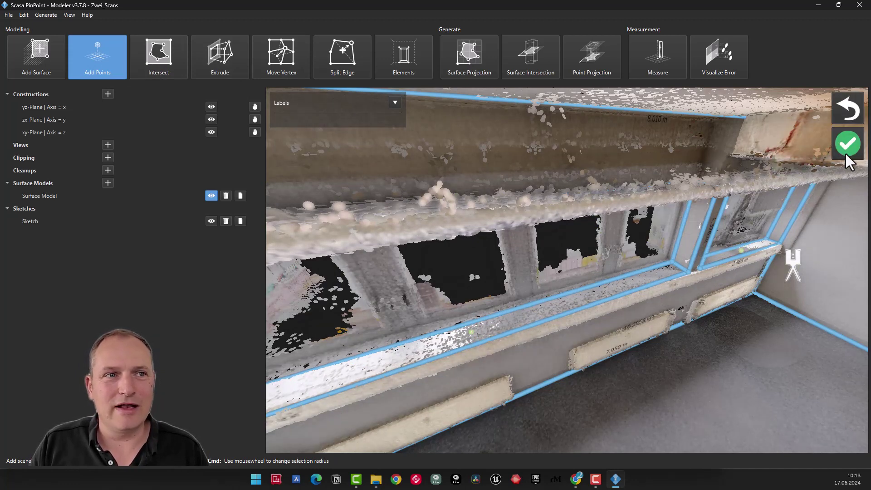
# Label the sill points BH and show the floor-plan sketch with +1.289 m and +1.285 m
pyautogui.click(395, 103)
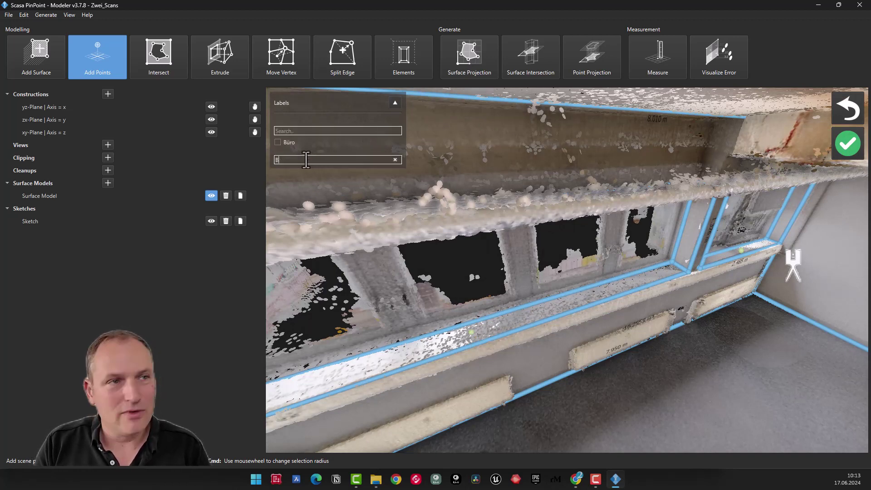
pyautogui.write('BH')
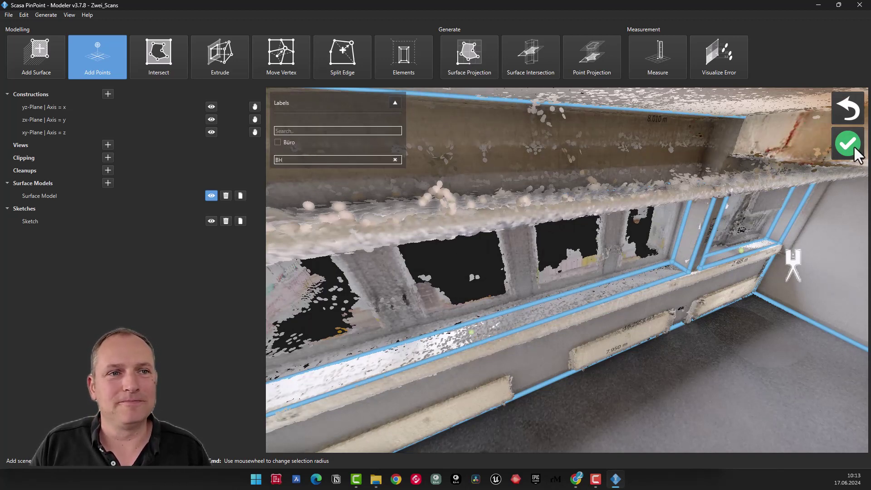
pyautogui.click(847, 144)
pyautogui.click(208, 246)
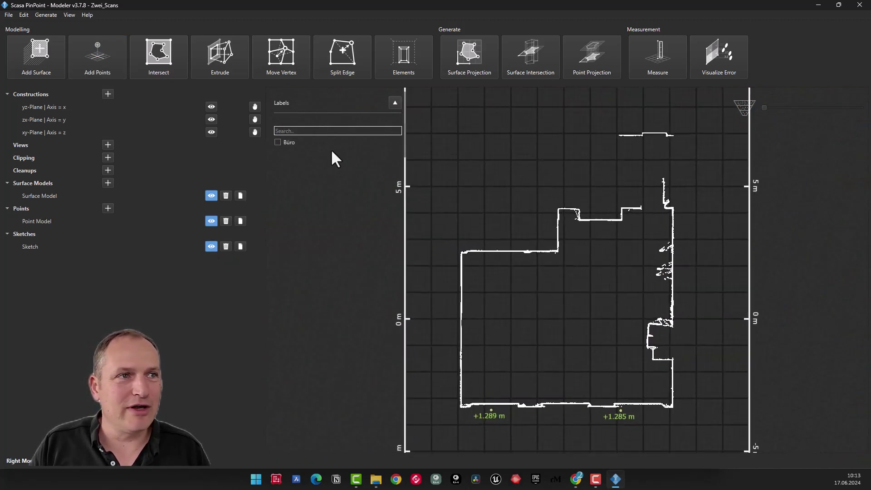
# Toggle the Büro label filter on and off, then hide the floor-plan sketch
pyautogui.click(278, 143)
pyautogui.click(278, 142)
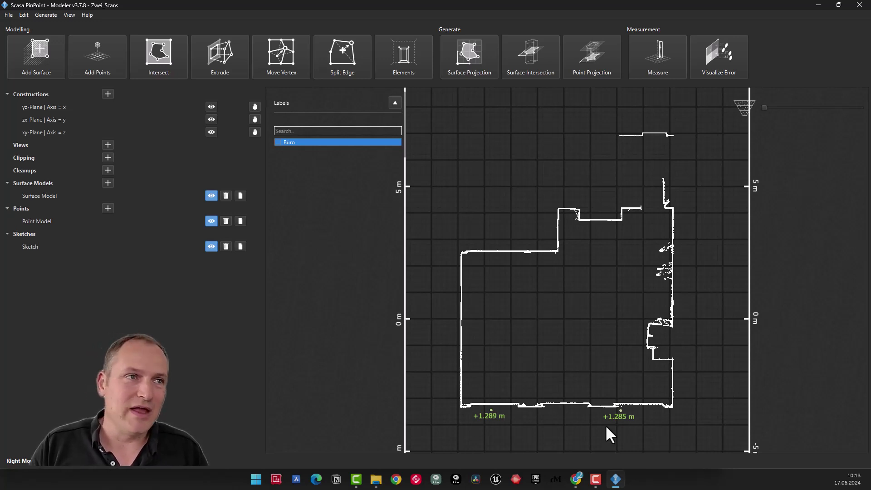
pyautogui.click(210, 246)
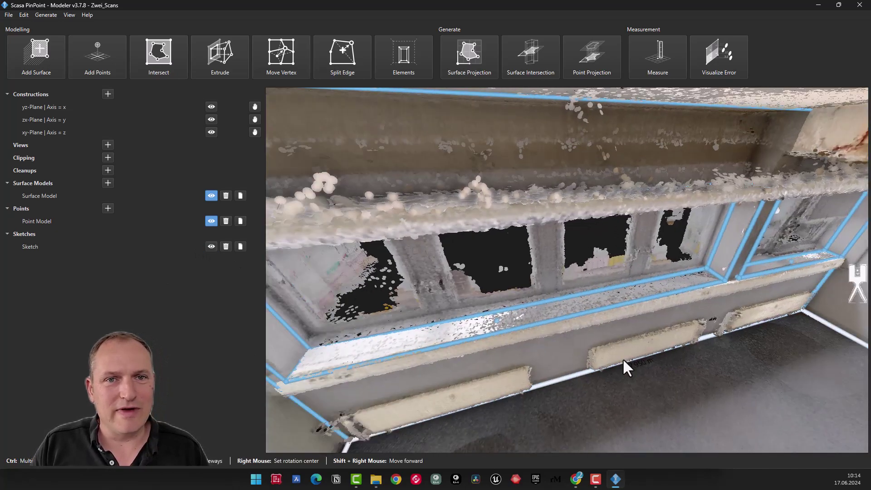
# Project the floor surface into a dimensioned 53.7067 m² floor-plan sketch, then hide it
pyautogui.moveTo(622, 358); pyautogui.dragTo(783, 373)
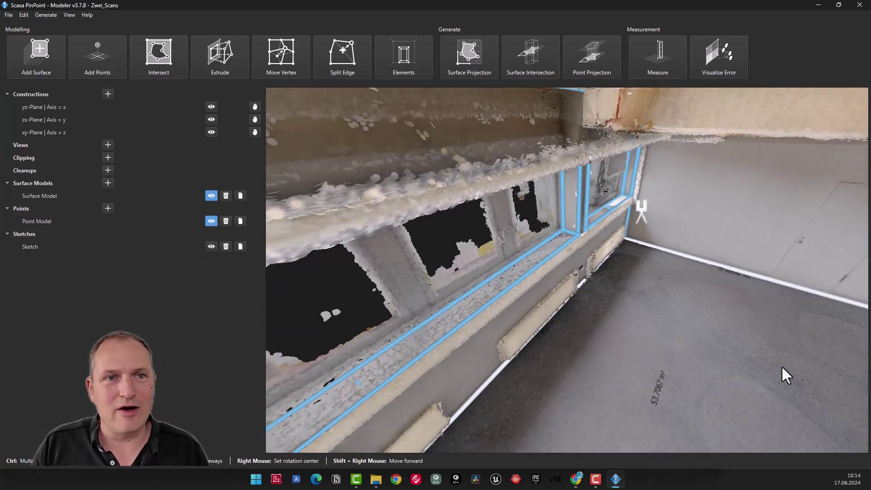
pyautogui.moveTo(702, 367)
pyautogui.mouseDown()
pyautogui.moveTo(719, 284)
pyautogui.moveTo(752, 258)
pyautogui.mouseUp()
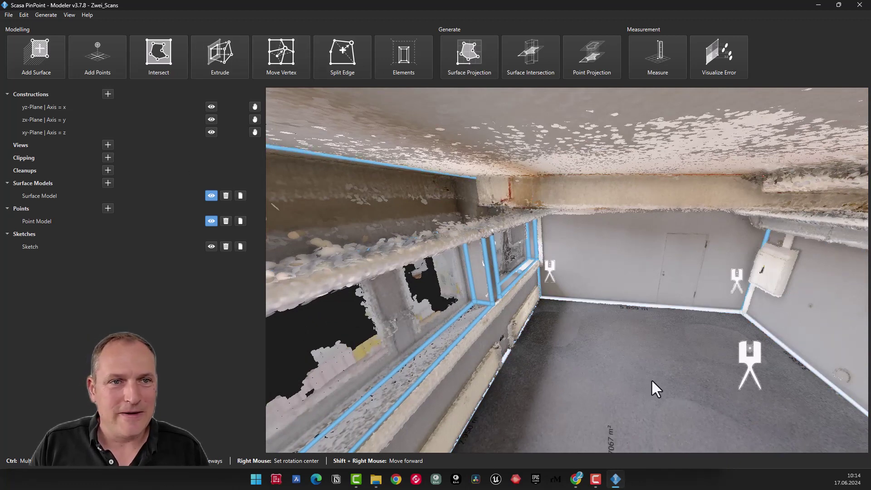
pyautogui.click(614, 345)
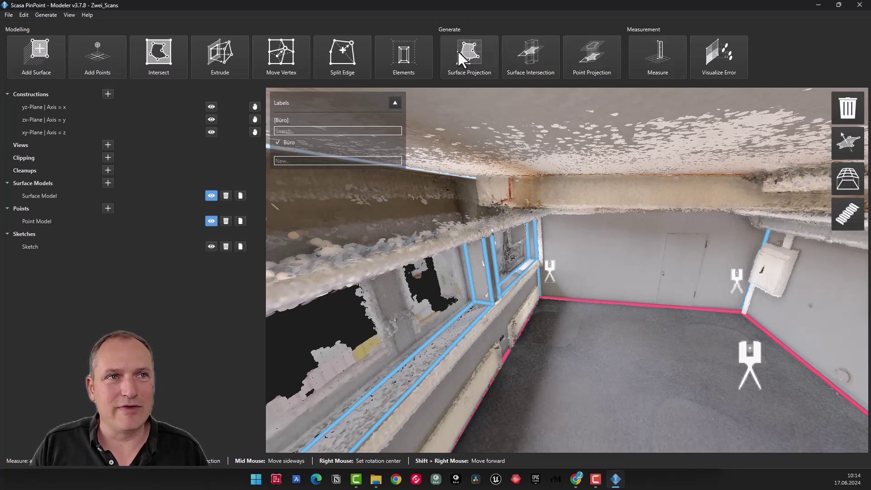
pyautogui.click(470, 50)
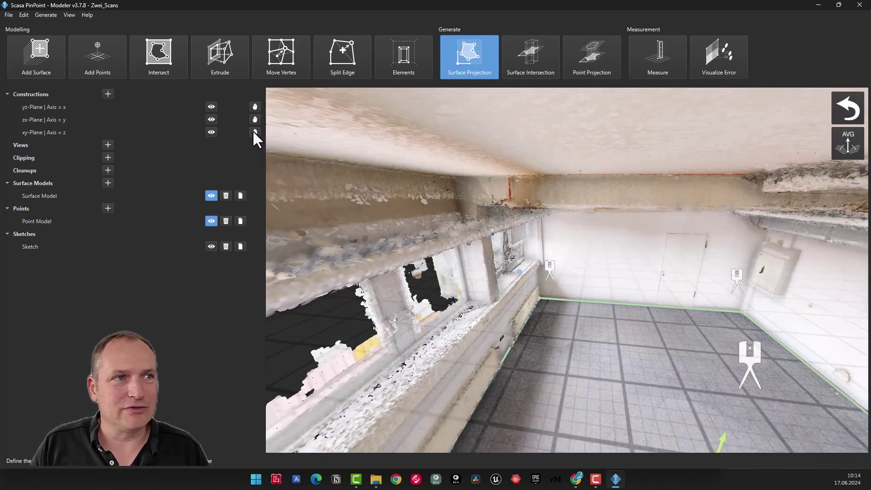
pyautogui.click(253, 131)
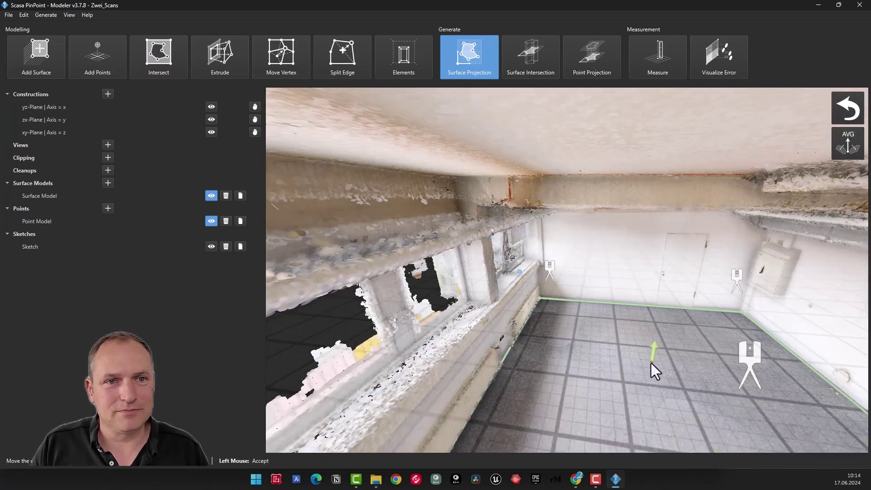
pyautogui.click(650, 361)
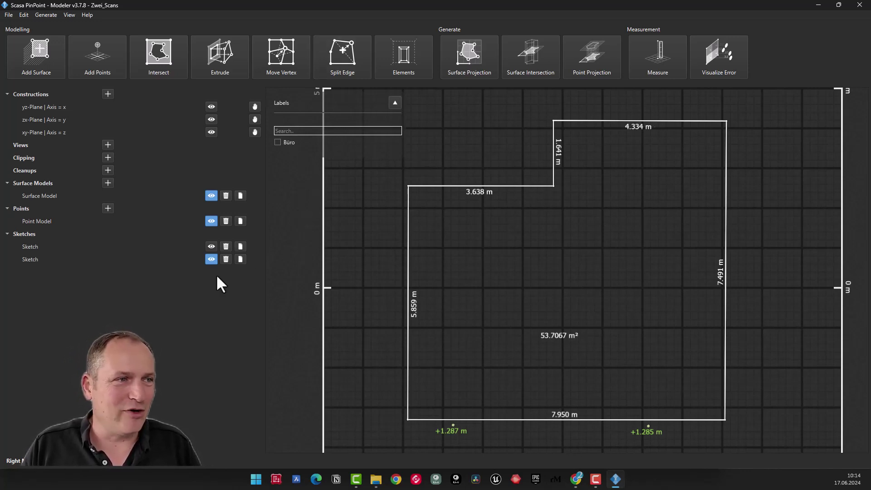
pyautogui.click(211, 259)
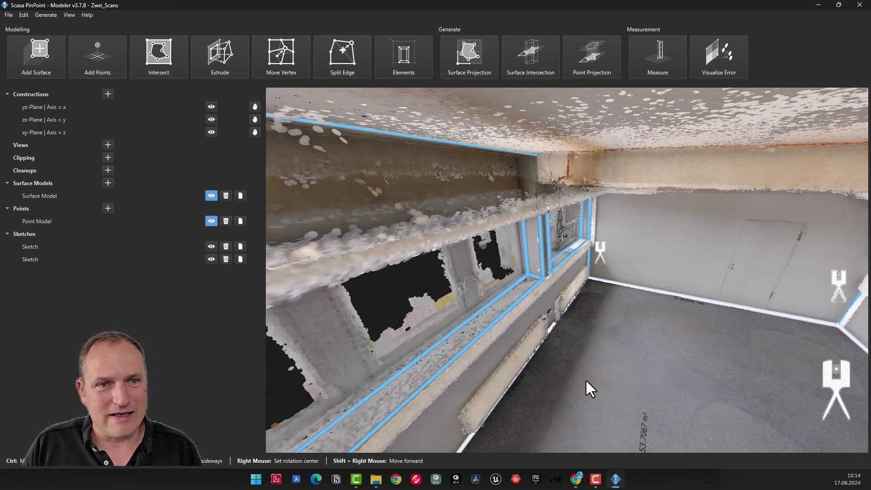
pyautogui.moveTo(585, 379)
pyautogui.mouseDown()
pyautogui.moveTo(689, 292)
pyautogui.moveTo(659, 363)
pyautogui.mouseUp()
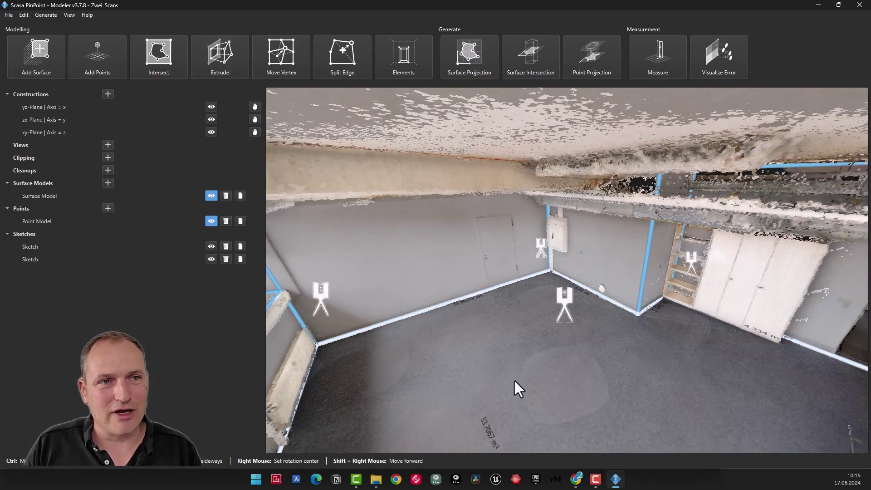
pyautogui.moveTo(542, 350)
pyautogui.mouseDown()
pyautogui.moveTo(768, 354)
pyautogui.moveTo(724, 312)
pyautogui.mouseUp()
pyautogui.scroll(-5, 724, 311)
pyautogui.scroll(-3, 713, 385)
pyautogui.click(506, 319)
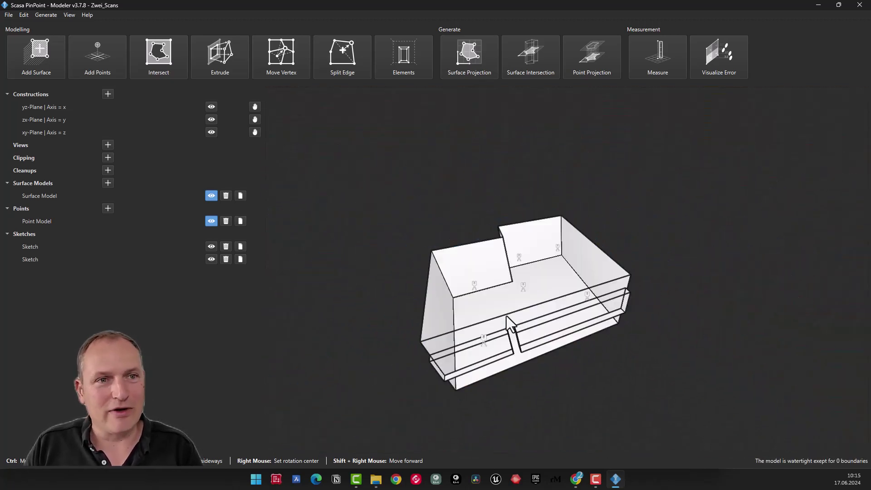
pyautogui.click(543, 314)
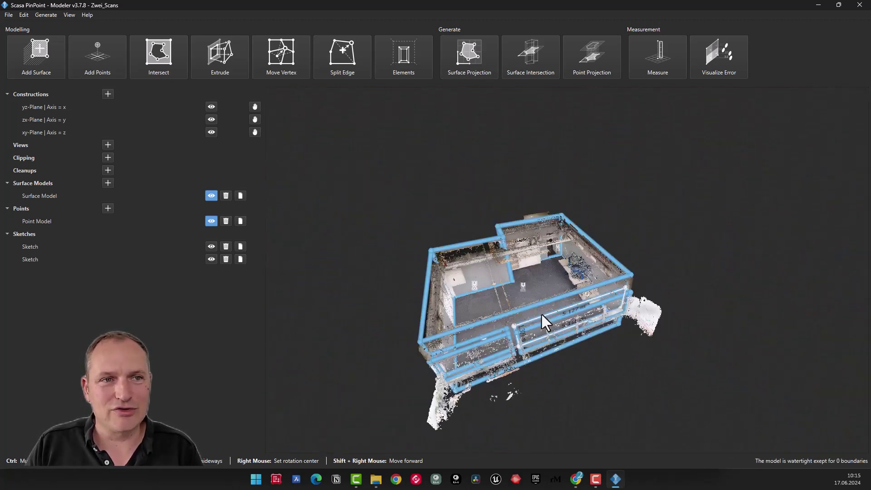
pyautogui.doubleClick(523, 282)
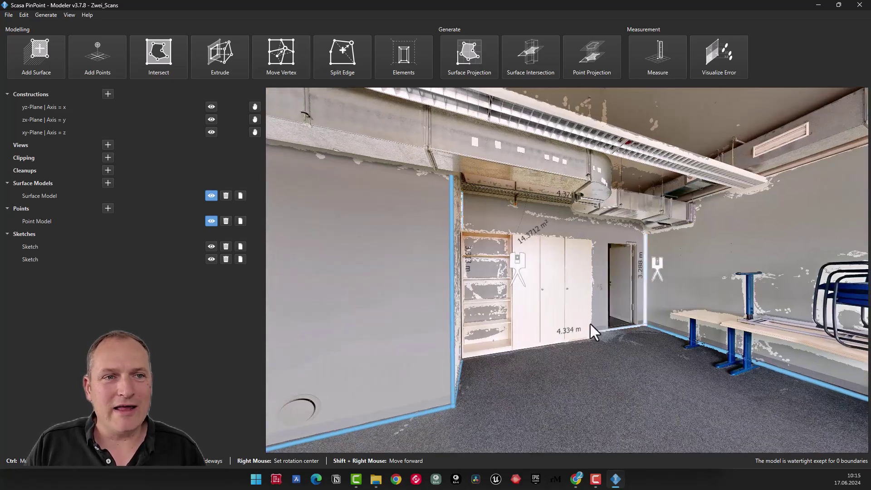
pyautogui.moveTo(589, 324)
pyautogui.mouseDown()
pyautogui.moveTo(523, 348)
pyautogui.moveTo(405, 344)
pyautogui.moveTo(488, 335)
pyautogui.mouseUp()
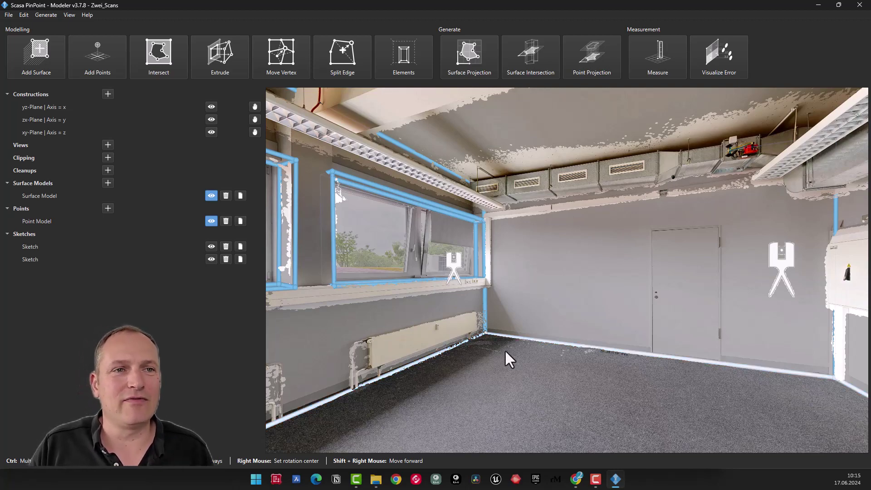
pyautogui.moveTo(504, 349)
pyautogui.mouseDown()
pyautogui.moveTo(429, 441)
pyautogui.moveTo(526, 249)
pyautogui.mouseUp()
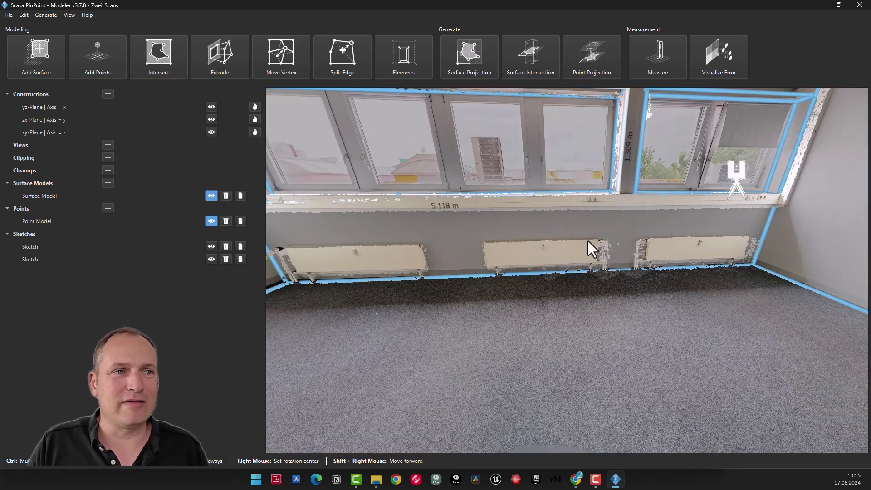
pyautogui.moveTo(587, 245); pyautogui.dragTo(416, 237)
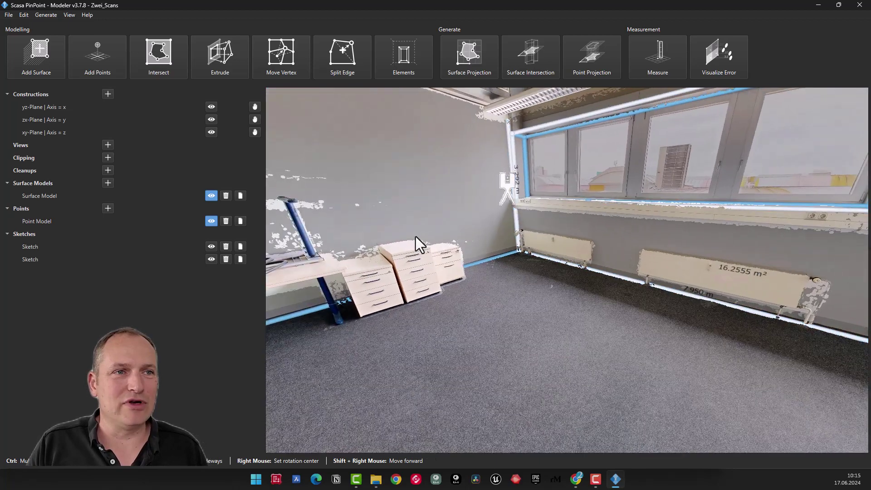
# Generate a floor plan from the Büro floor outline and compute its contour lines
pyautogui.click(49, 16)
pyautogui.click(57, 26)
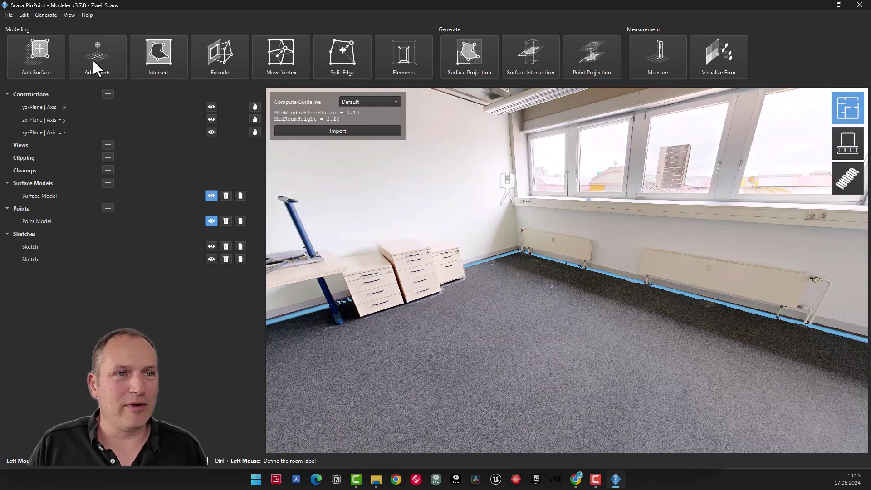
pyautogui.click(571, 336)
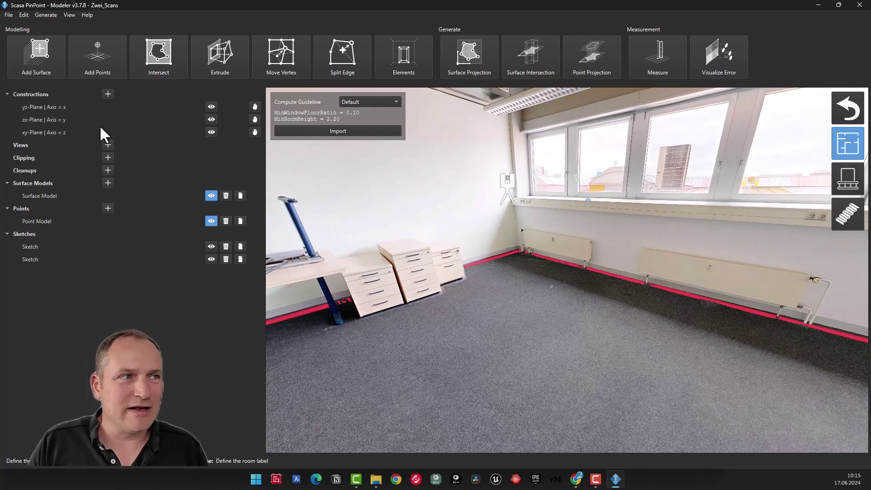
pyautogui.click(255, 132)
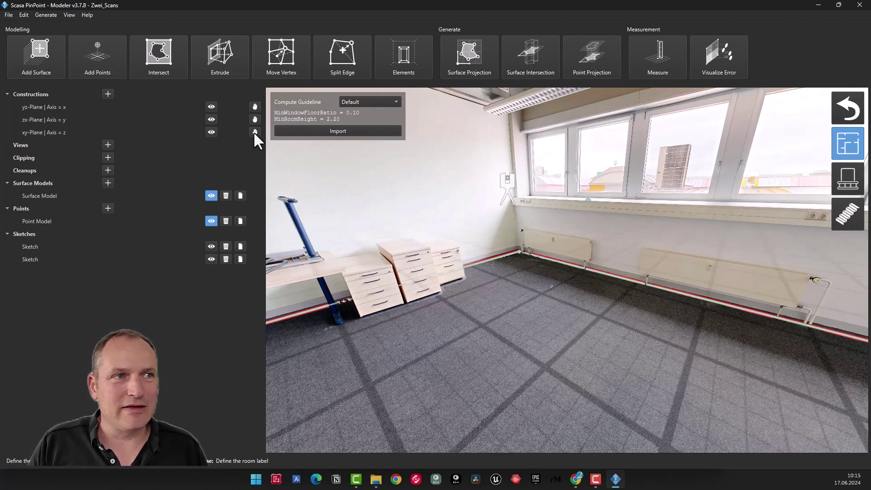
pyautogui.click(513, 308)
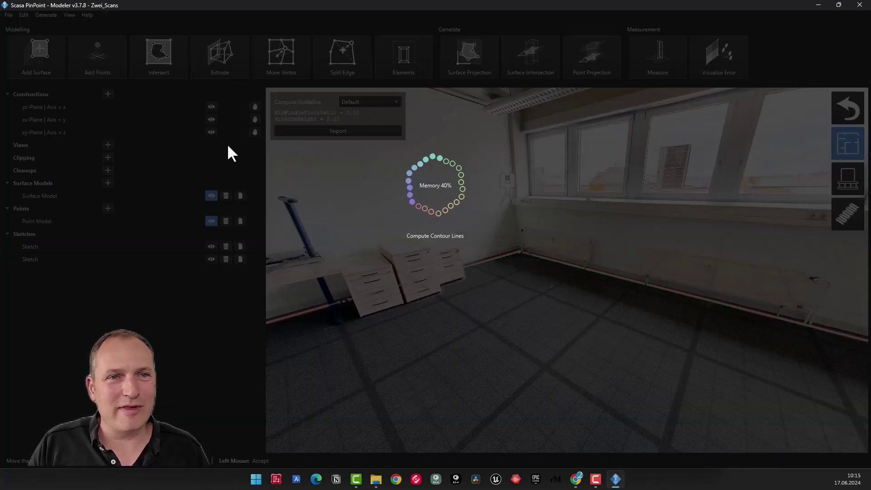
pyautogui.scroll(3, 559, 96)
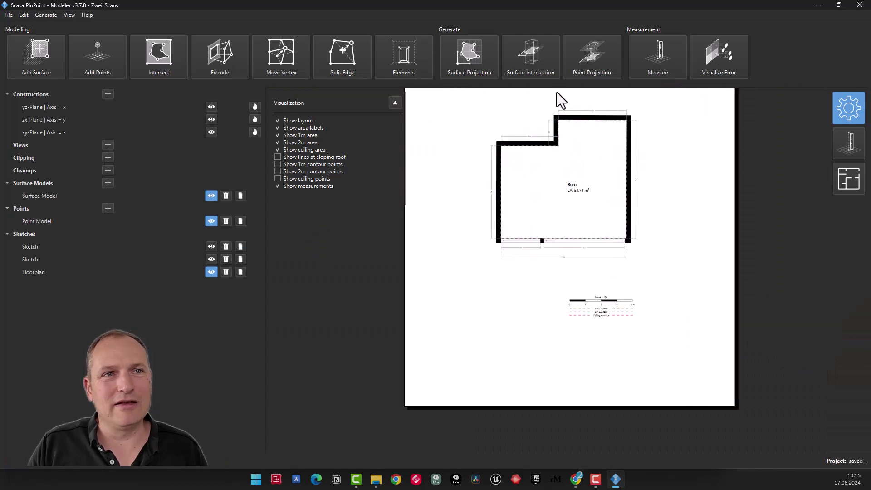
pyautogui.scroll(4, 562, 154)
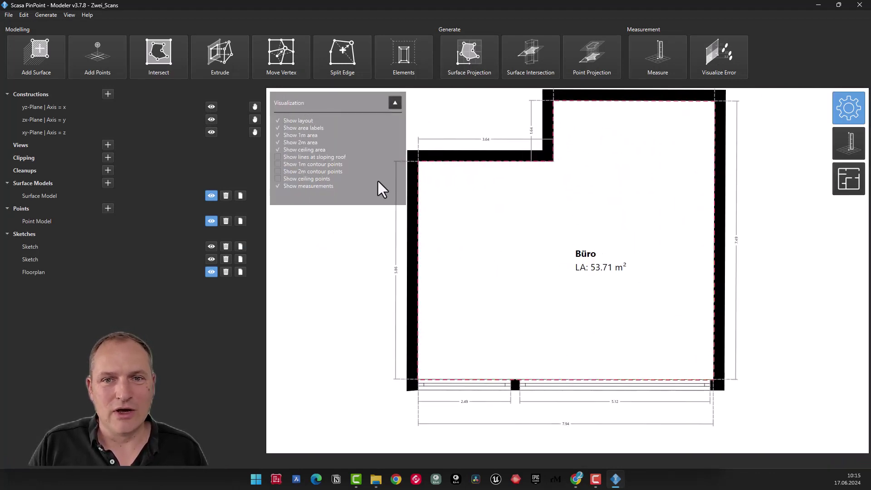
pyautogui.click(240, 271)
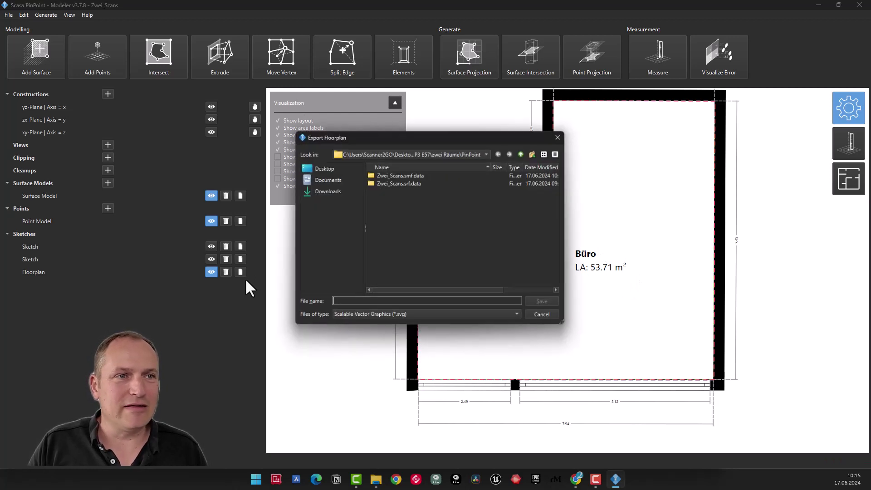
pyautogui.click(407, 318)
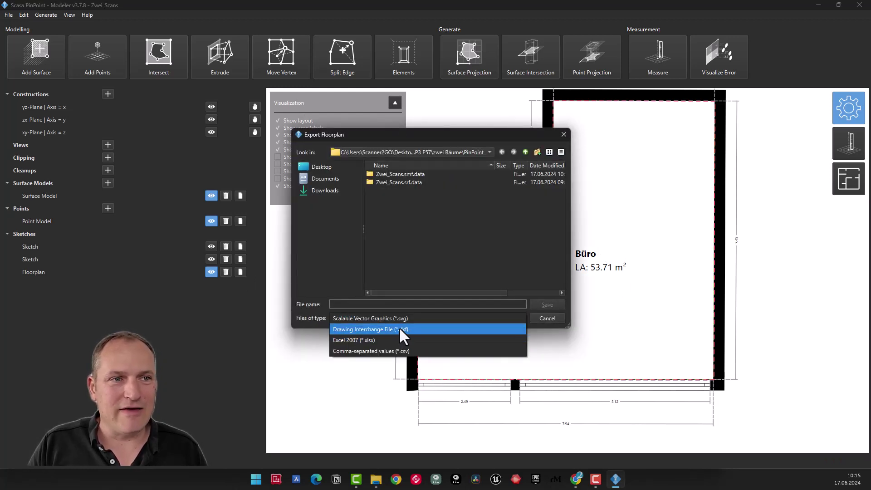
pyautogui.click(399, 328)
pyautogui.click(443, 321)
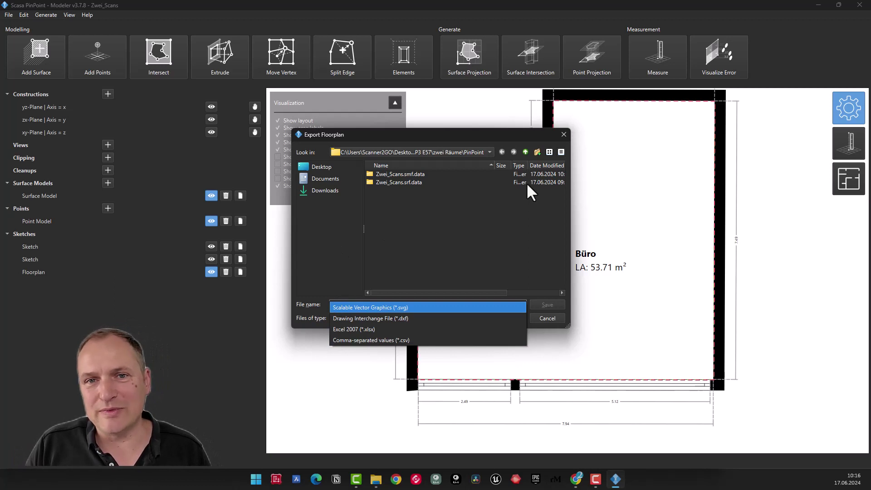
pyautogui.click(572, 132)
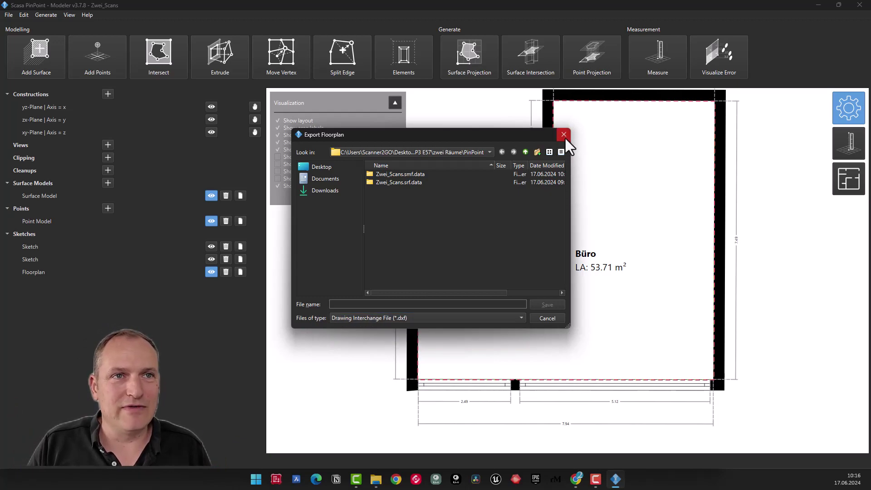
pyautogui.click(564, 135)
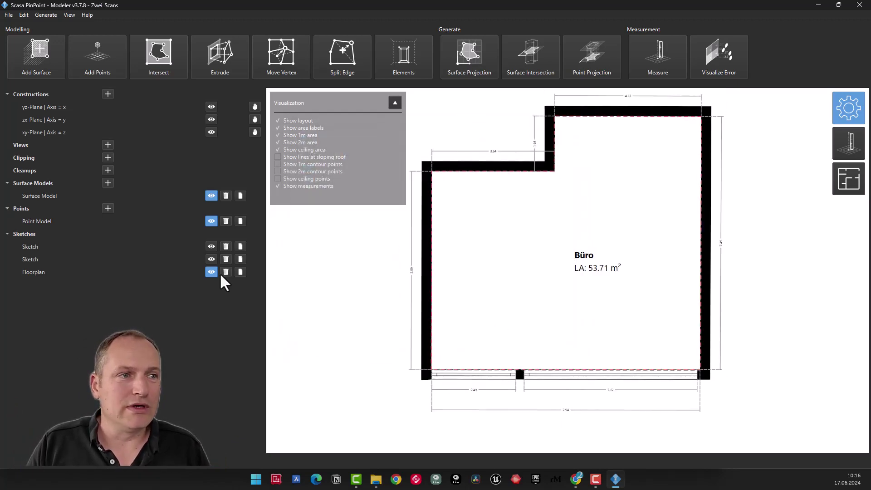
# Hide the Floorplan overlay and orbit the office scan toward the cabinets and door
pyautogui.click(211, 271)
pyautogui.moveTo(526, 328); pyautogui.dragTo(642, 297)
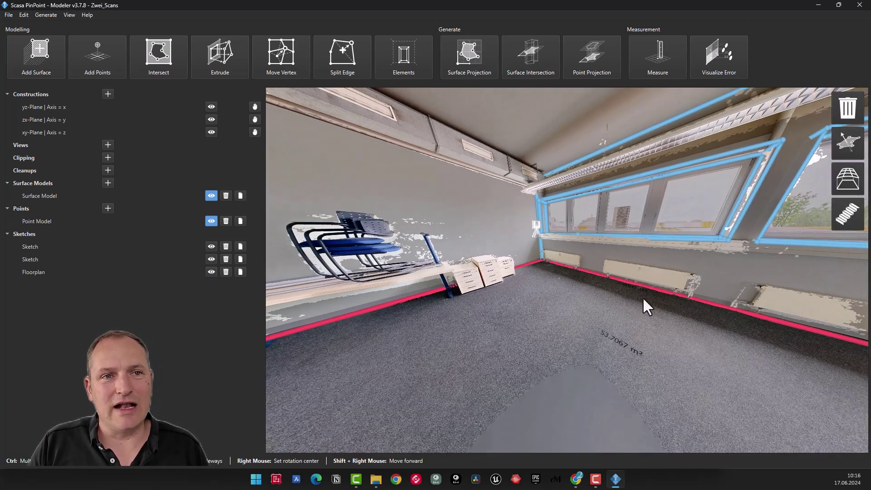
pyautogui.moveTo(570, 222)
pyautogui.mouseDown()
pyautogui.moveTo(371, 230)
pyautogui.moveTo(457, 216)
pyautogui.moveTo(655, 234)
pyautogui.mouseUp()
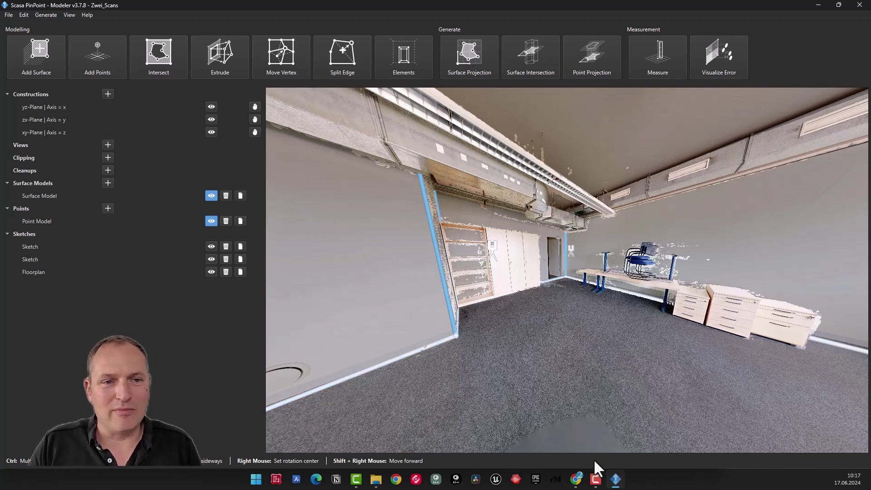
# Bring up the Zwei Scans space overview in Matterport and start its 3D tour preview
pyautogui.click(576, 480)
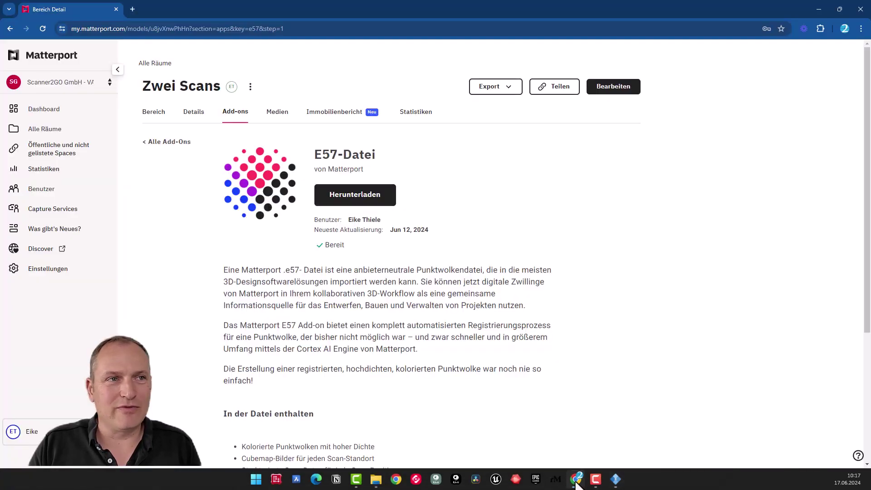
pyautogui.click(151, 113)
pyautogui.click(393, 267)
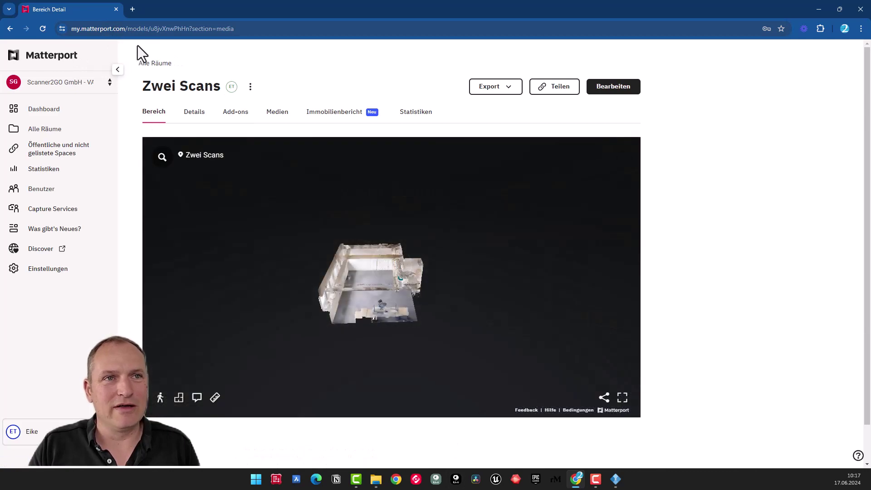
# Copy the Zwei Scans tour's share link, then open a blank browser tab
pyautogui.click(561, 90)
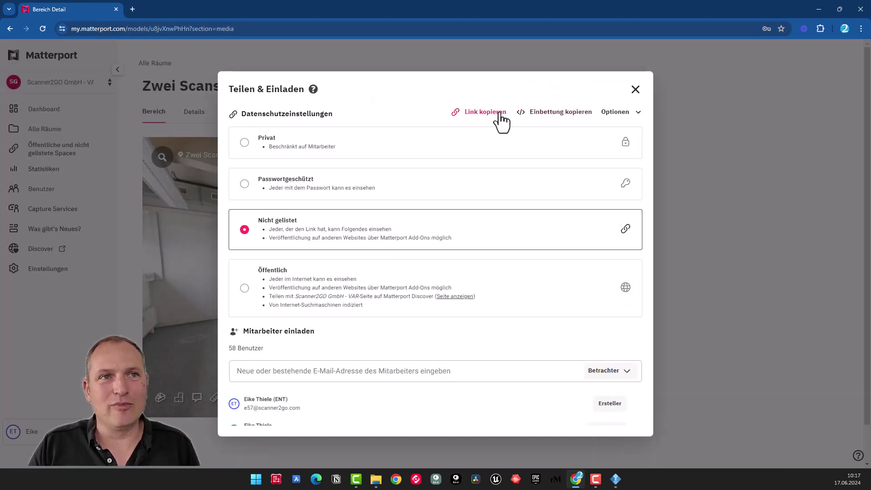
pyautogui.click(561, 113)
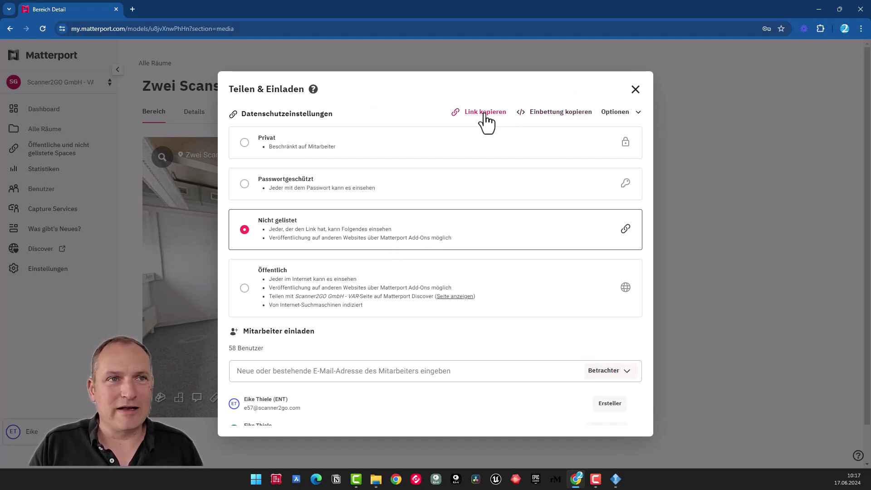
pyautogui.click(485, 114)
pyautogui.click(635, 91)
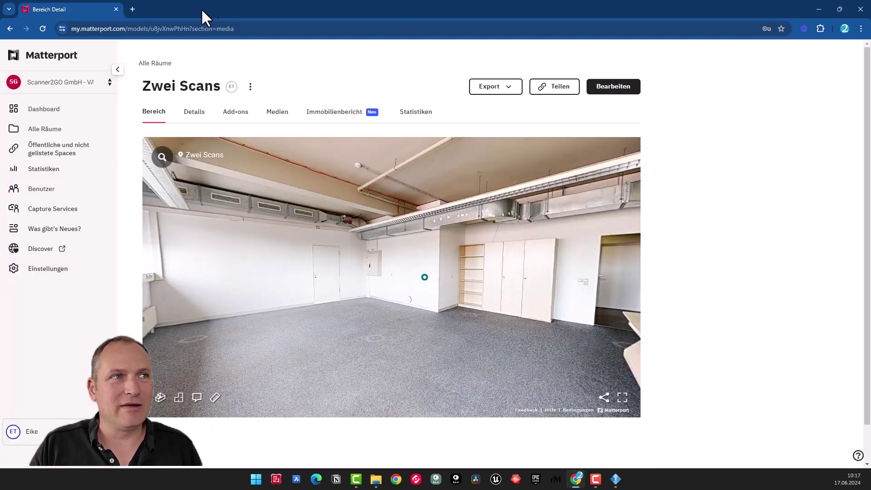
pyautogui.click(132, 9)
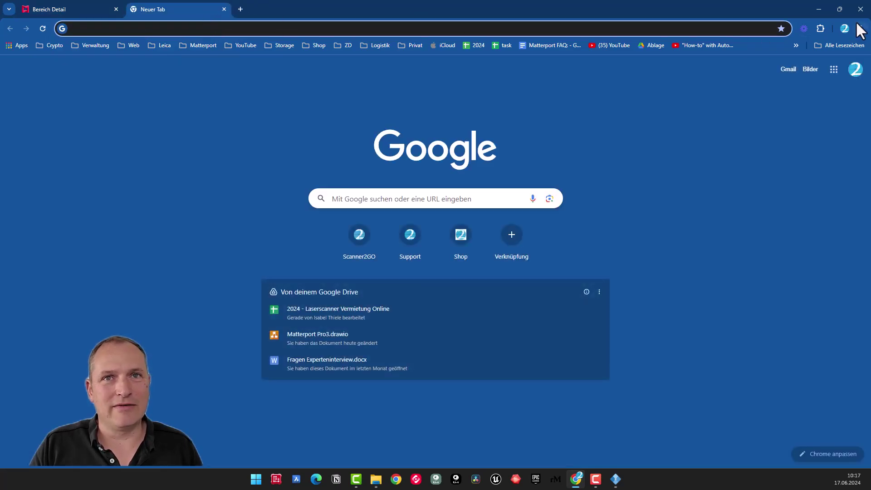
# Load the copied Zwei Scans link in an incognito window and look toward the windows and cabinets
pyautogui.click(857, 25)
pyautogui.click(690, 75)
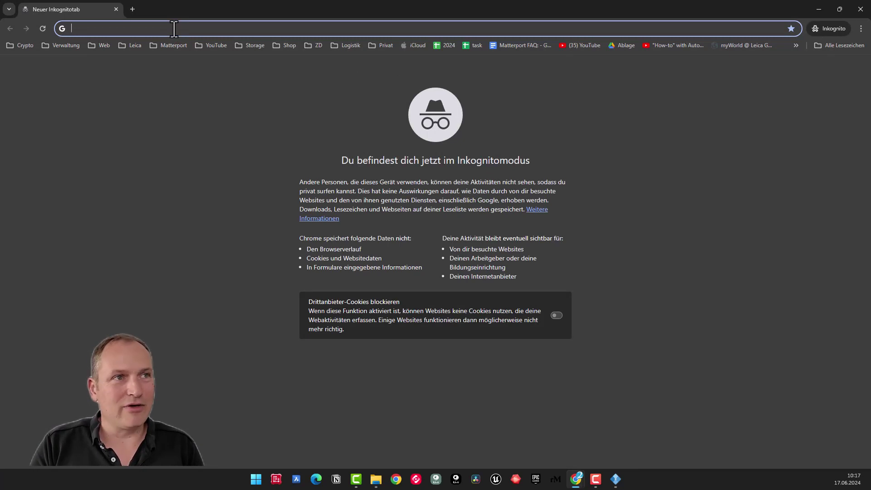
pyautogui.write('https://my.matterport.com/show/?m=u8jvXnwPhHn')
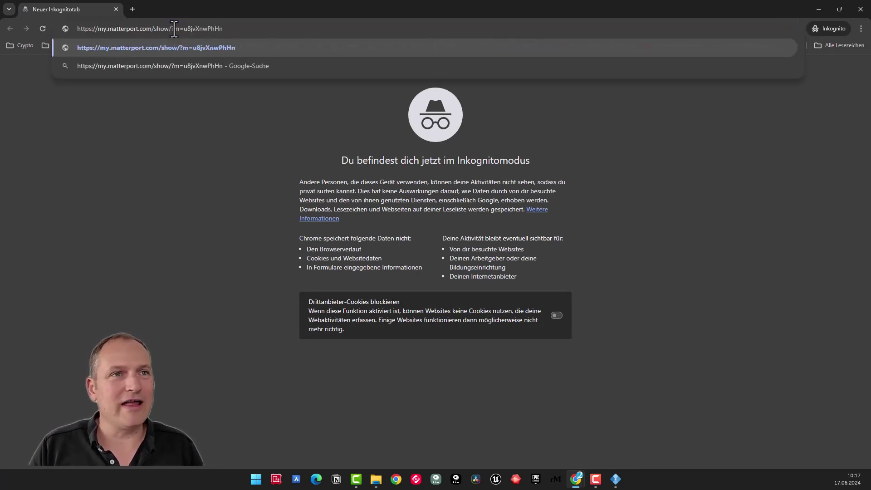
pyautogui.press('Return')
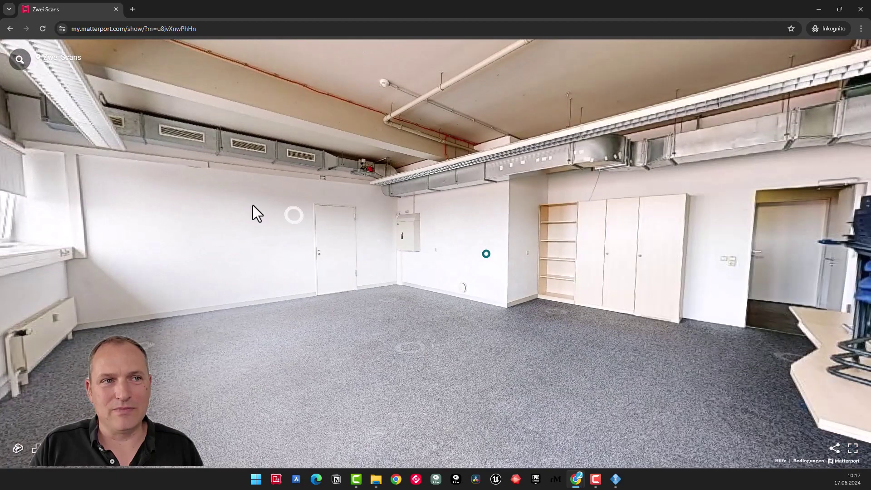
pyautogui.moveTo(253, 205)
pyautogui.mouseDown()
pyautogui.moveTo(477, 192)
pyautogui.moveTo(576, 265)
pyautogui.mouseUp()
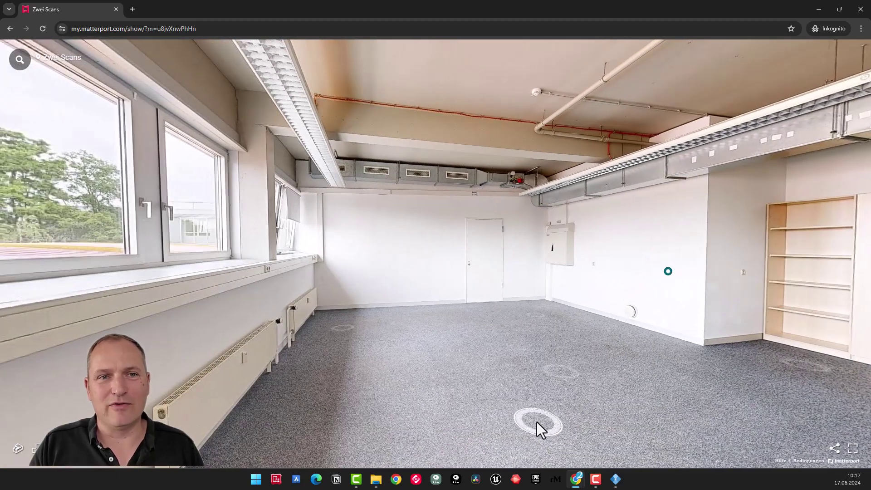
pyautogui.moveTo(555, 243); pyautogui.dragTo(500, 286)
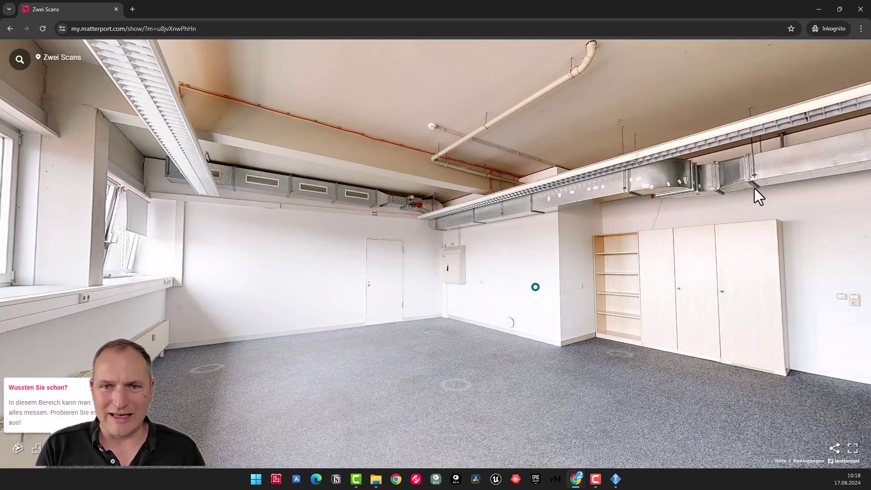
# Close the incognito window and browse the Zwei Scans Add-ons: CAD-Datei, TruePlan, E57-Datei, BIM-Datei
pyautogui.click(116, 9)
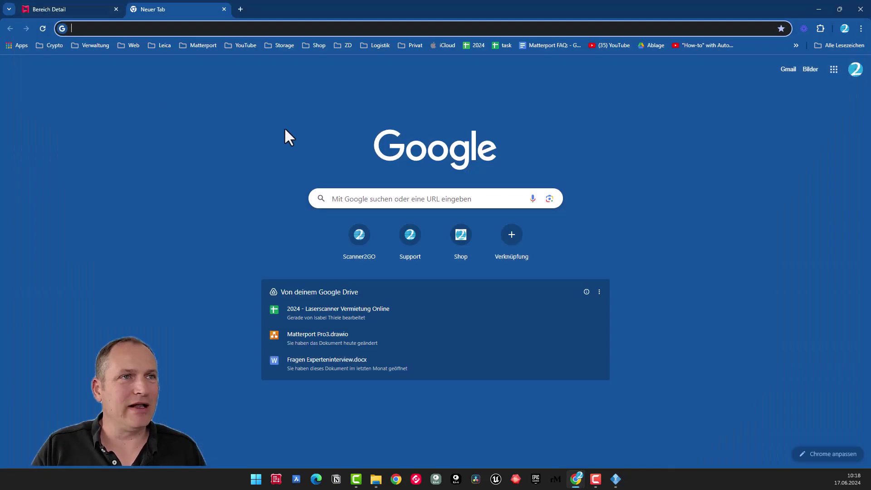
pyautogui.click(77, 13)
pyautogui.click(222, 113)
pyautogui.scroll(-1, 341, 281)
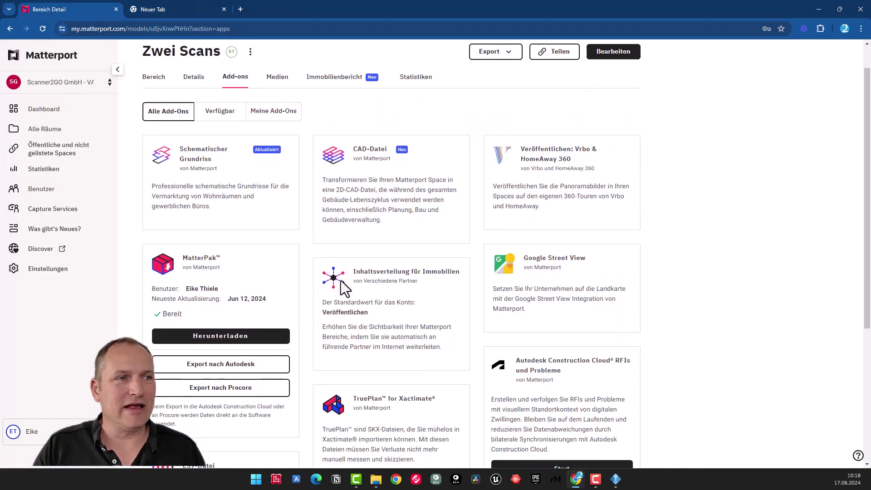
pyautogui.scroll(-2, 326, 309)
pyautogui.scroll(3, 376, 367)
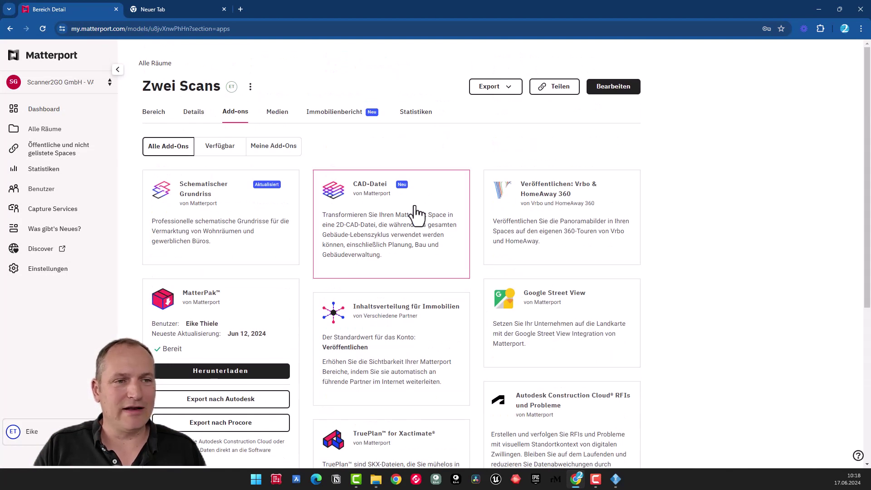
pyautogui.scroll(-3, 389, 251)
pyautogui.scroll(-1, 381, 291)
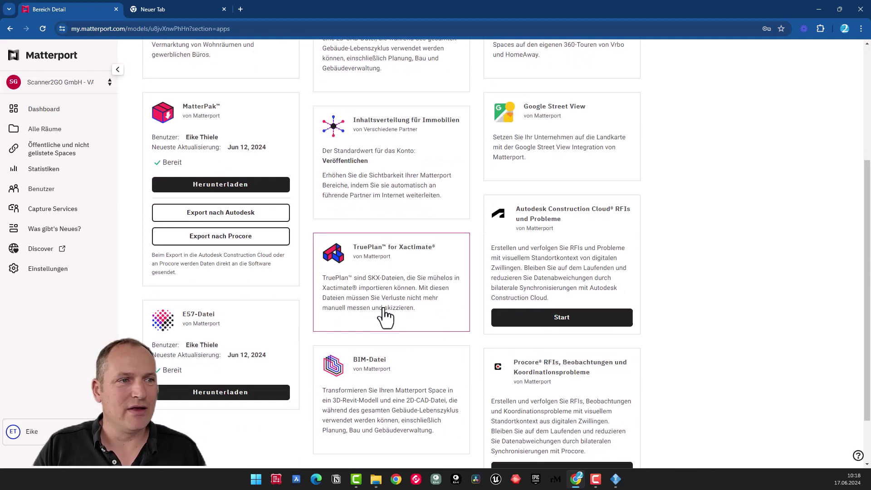
pyautogui.scroll(-2, 391, 325)
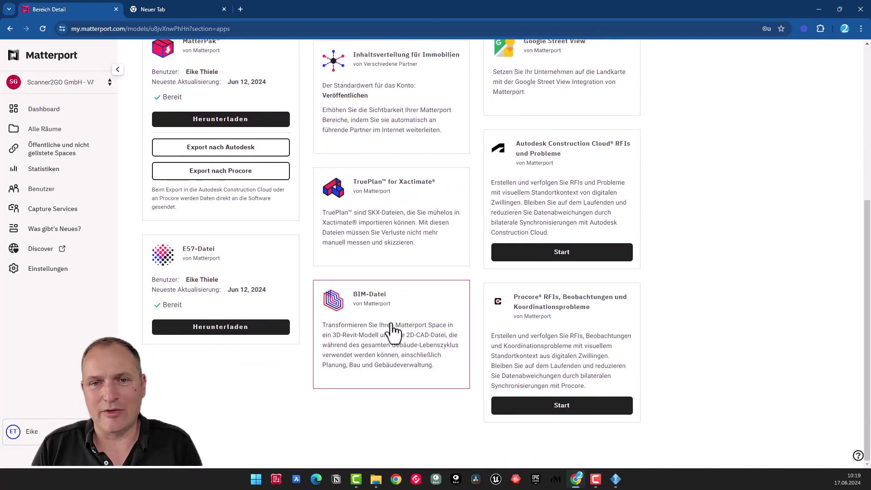